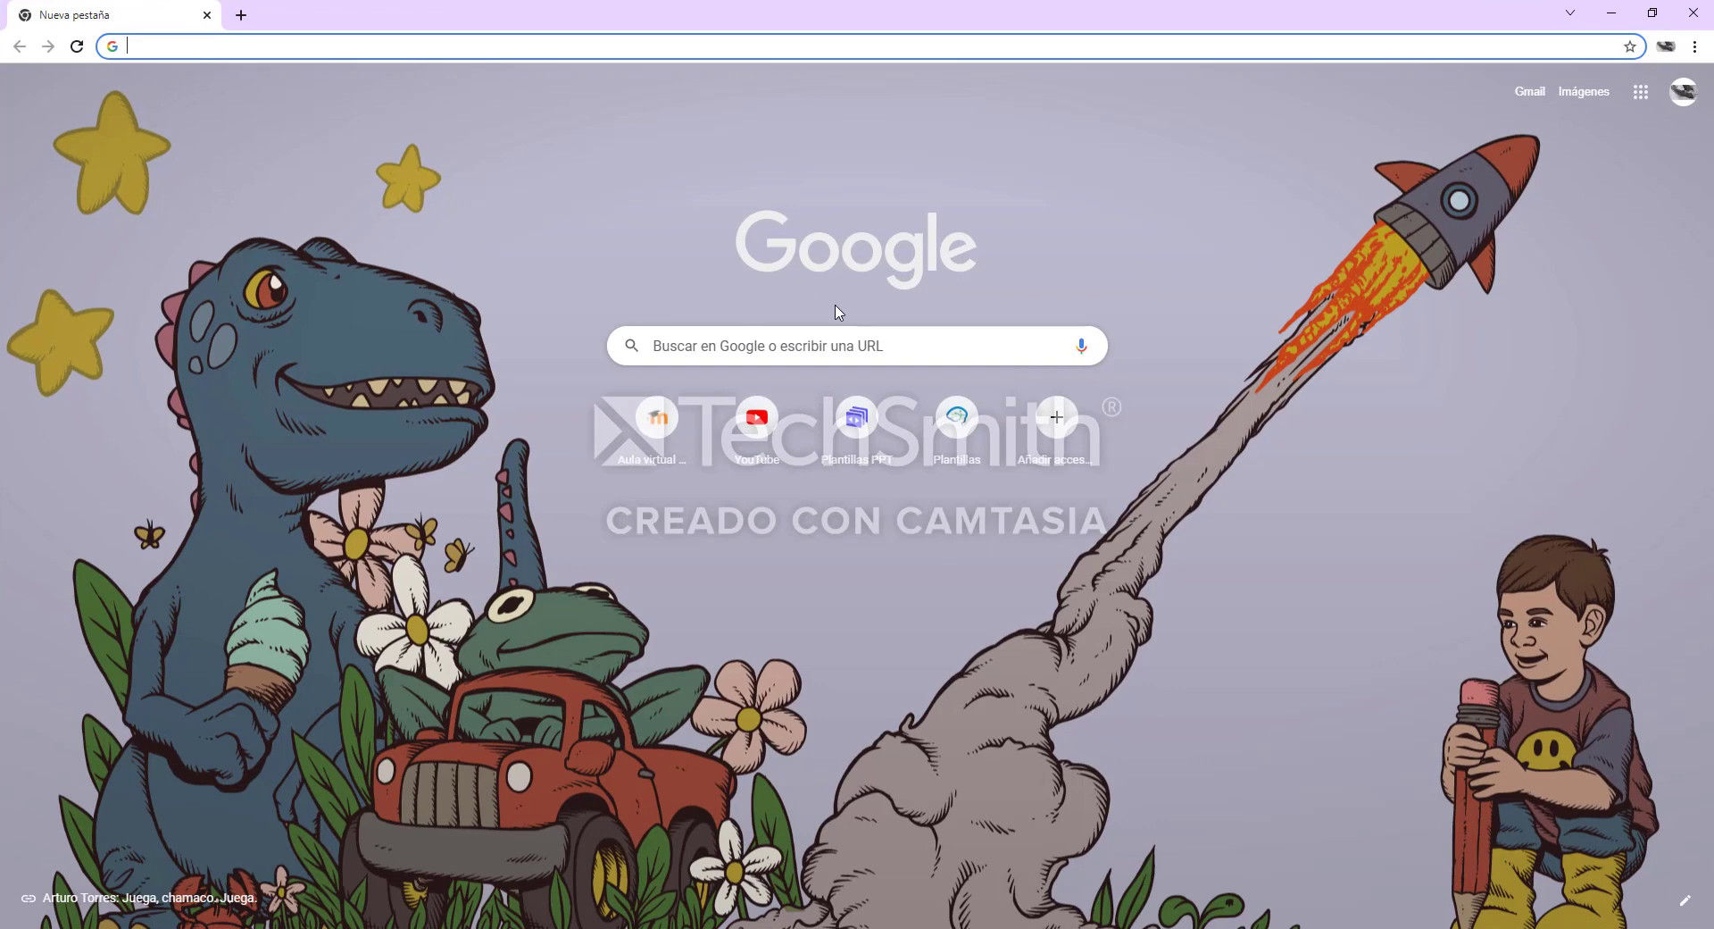
Search Google for Educaplay and open the official Educaplay website
click(800, 343)
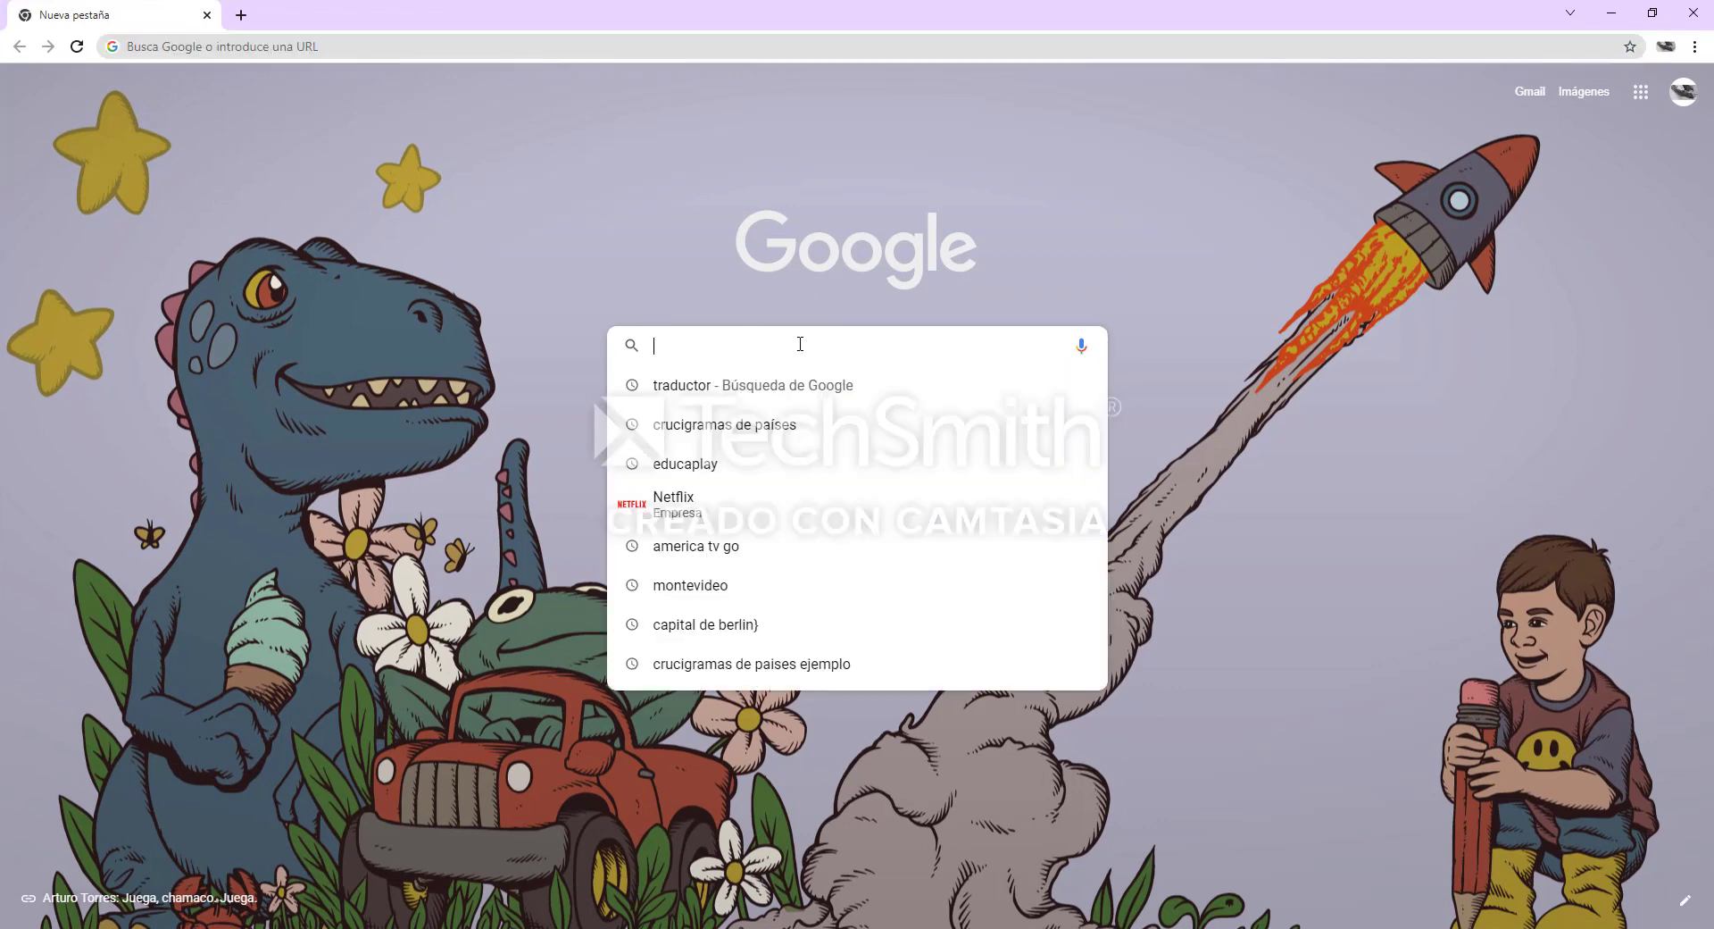
text(E)
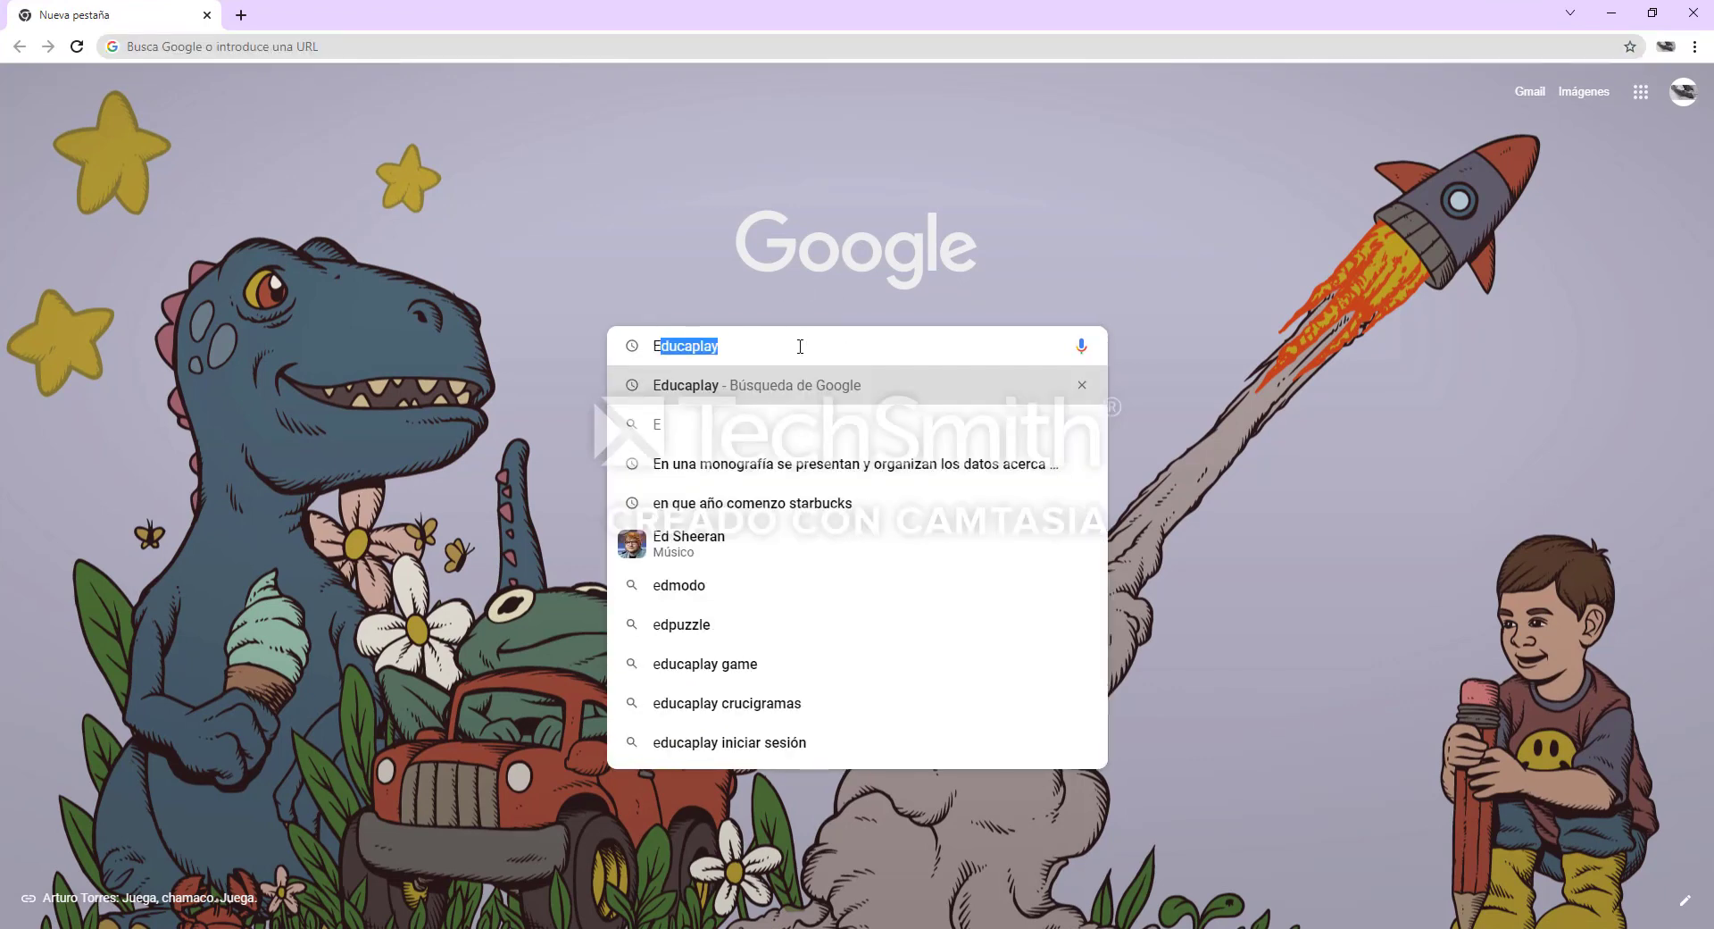
key(Return)
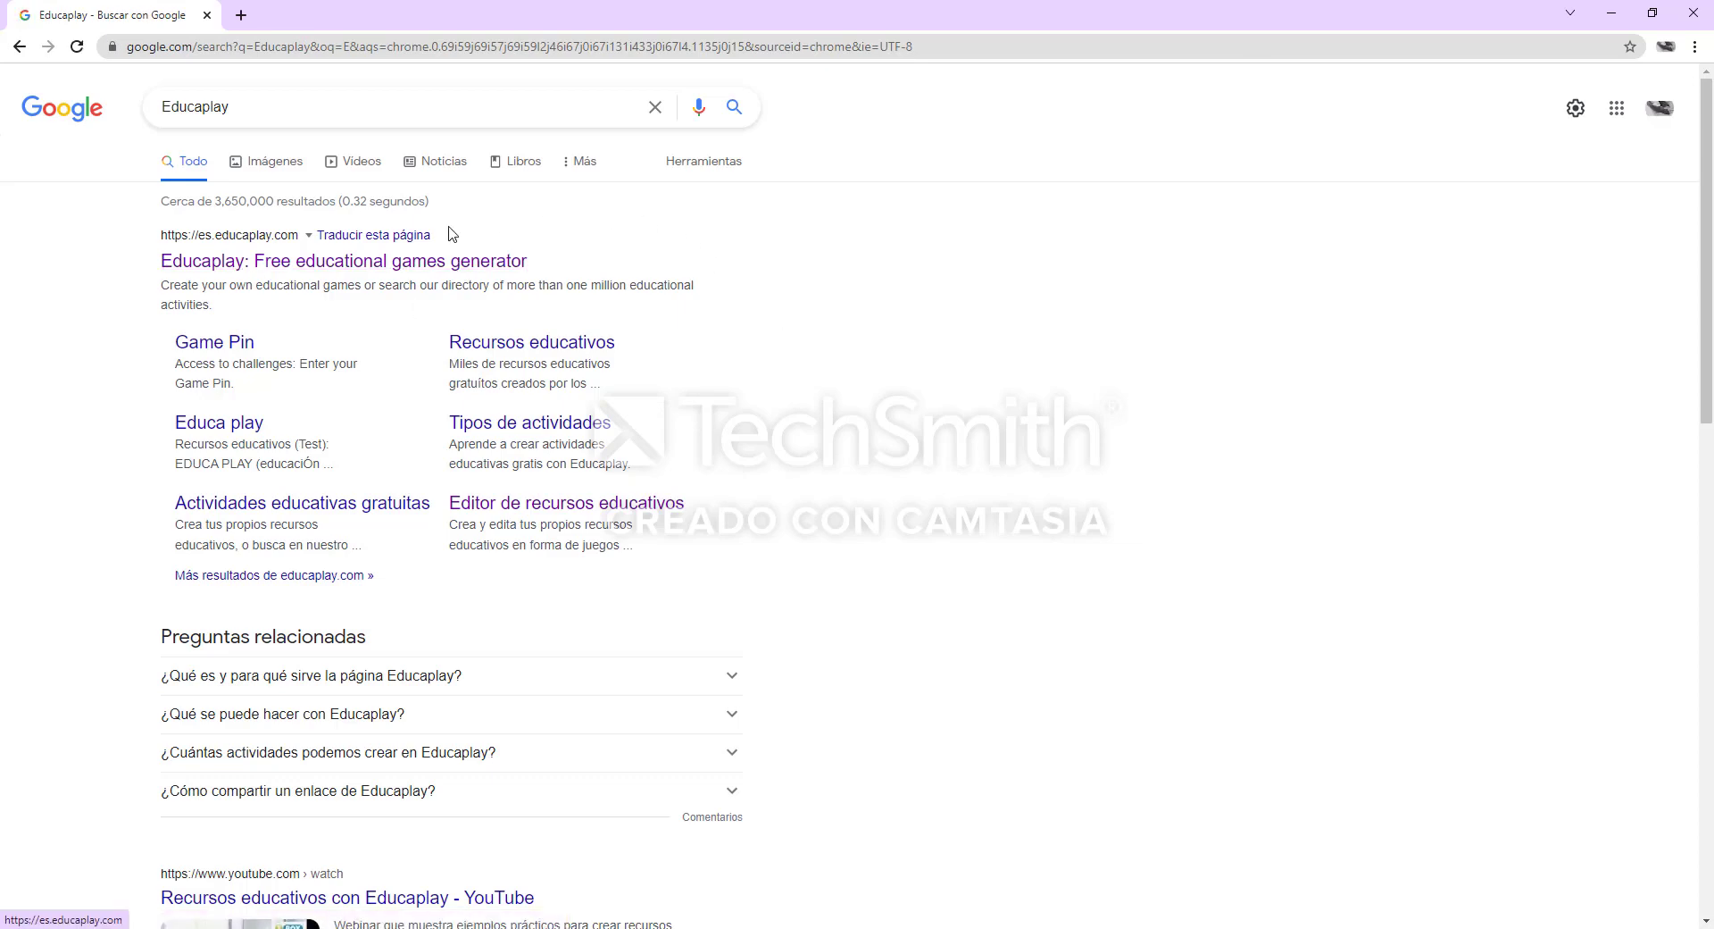
click(461, 262)
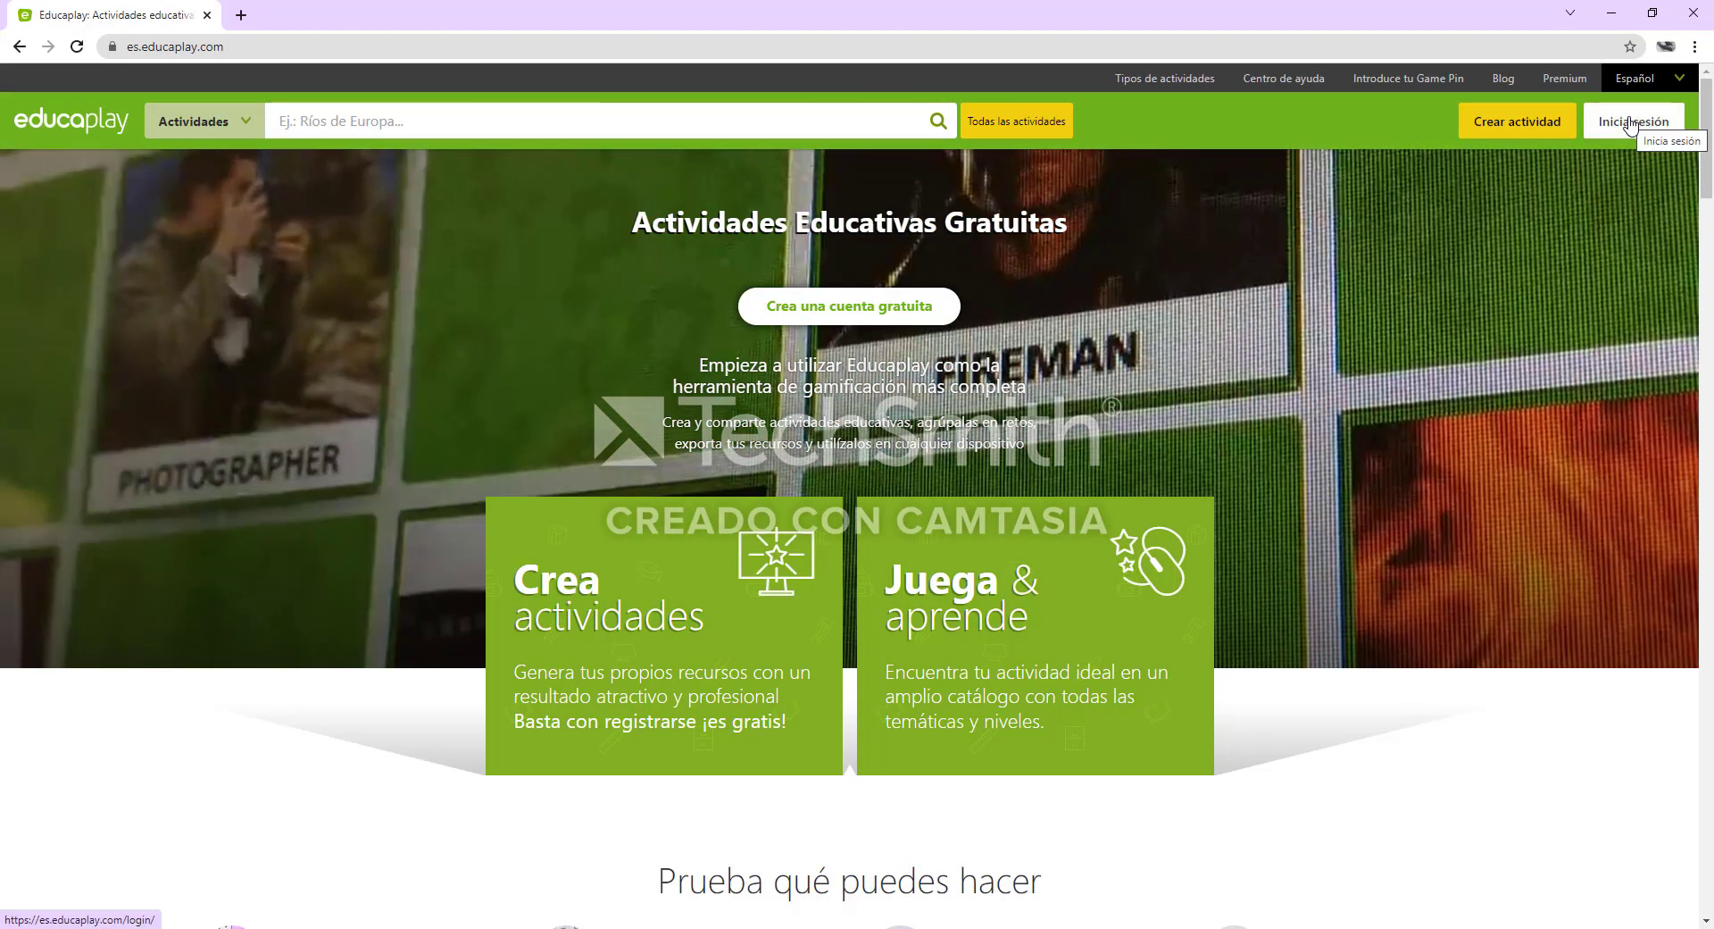
Log in to Educaplay with the Google account and start creating a Crucigrama activity
click(1630, 125)
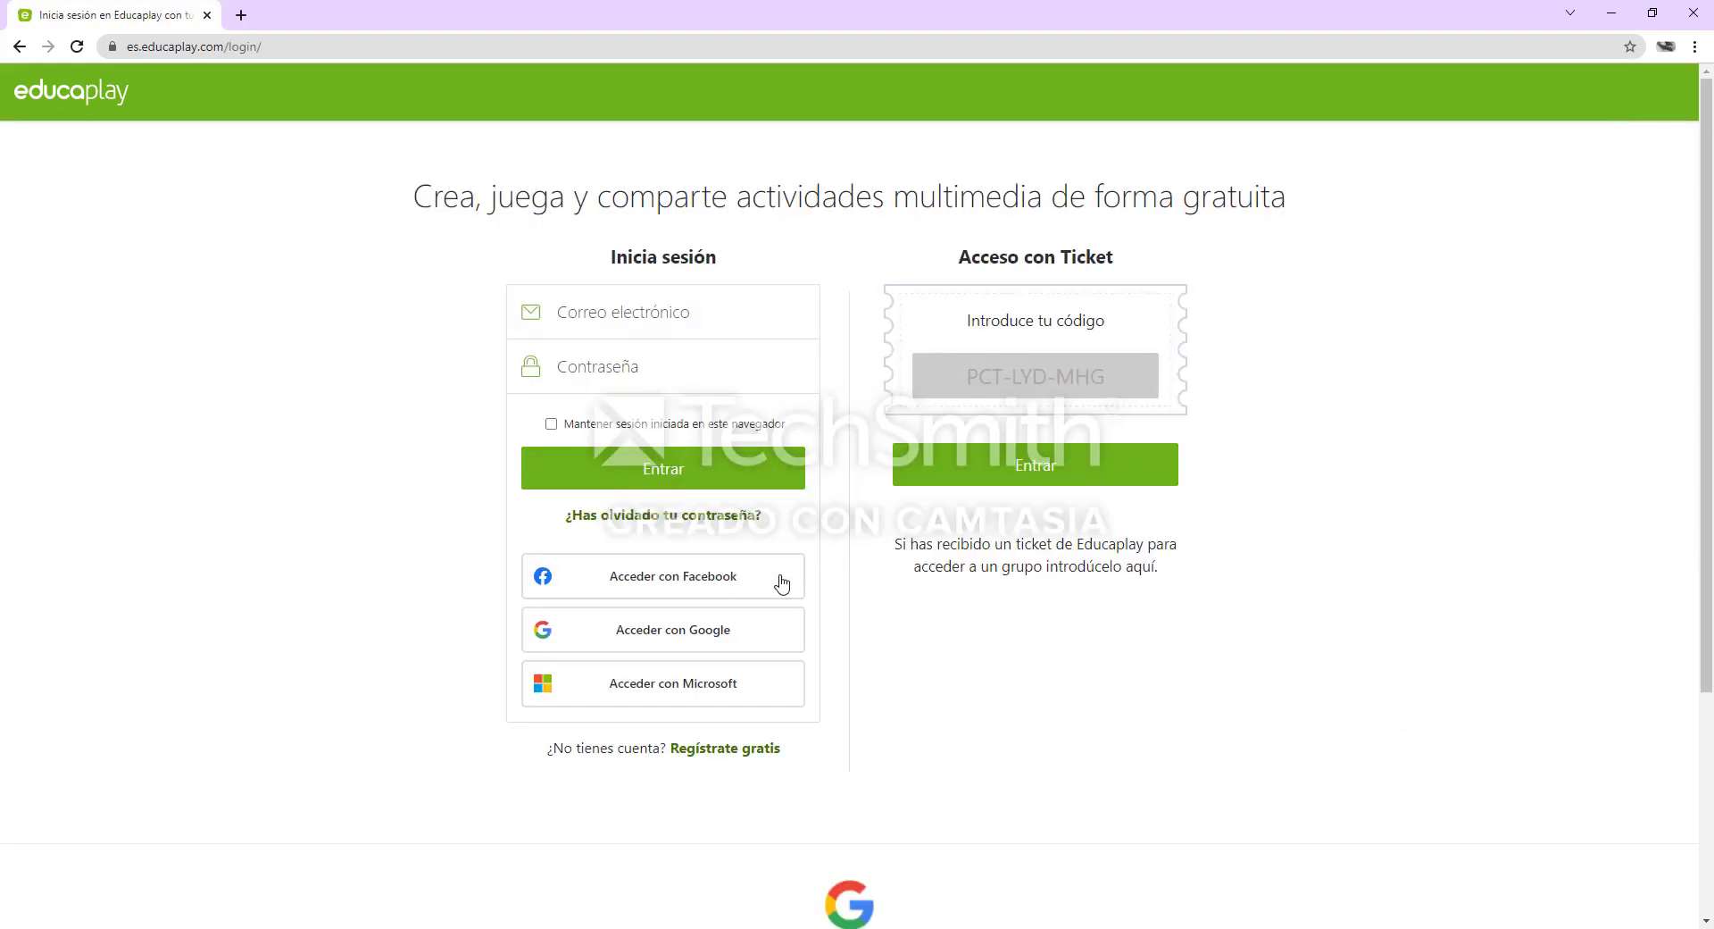
click(709, 645)
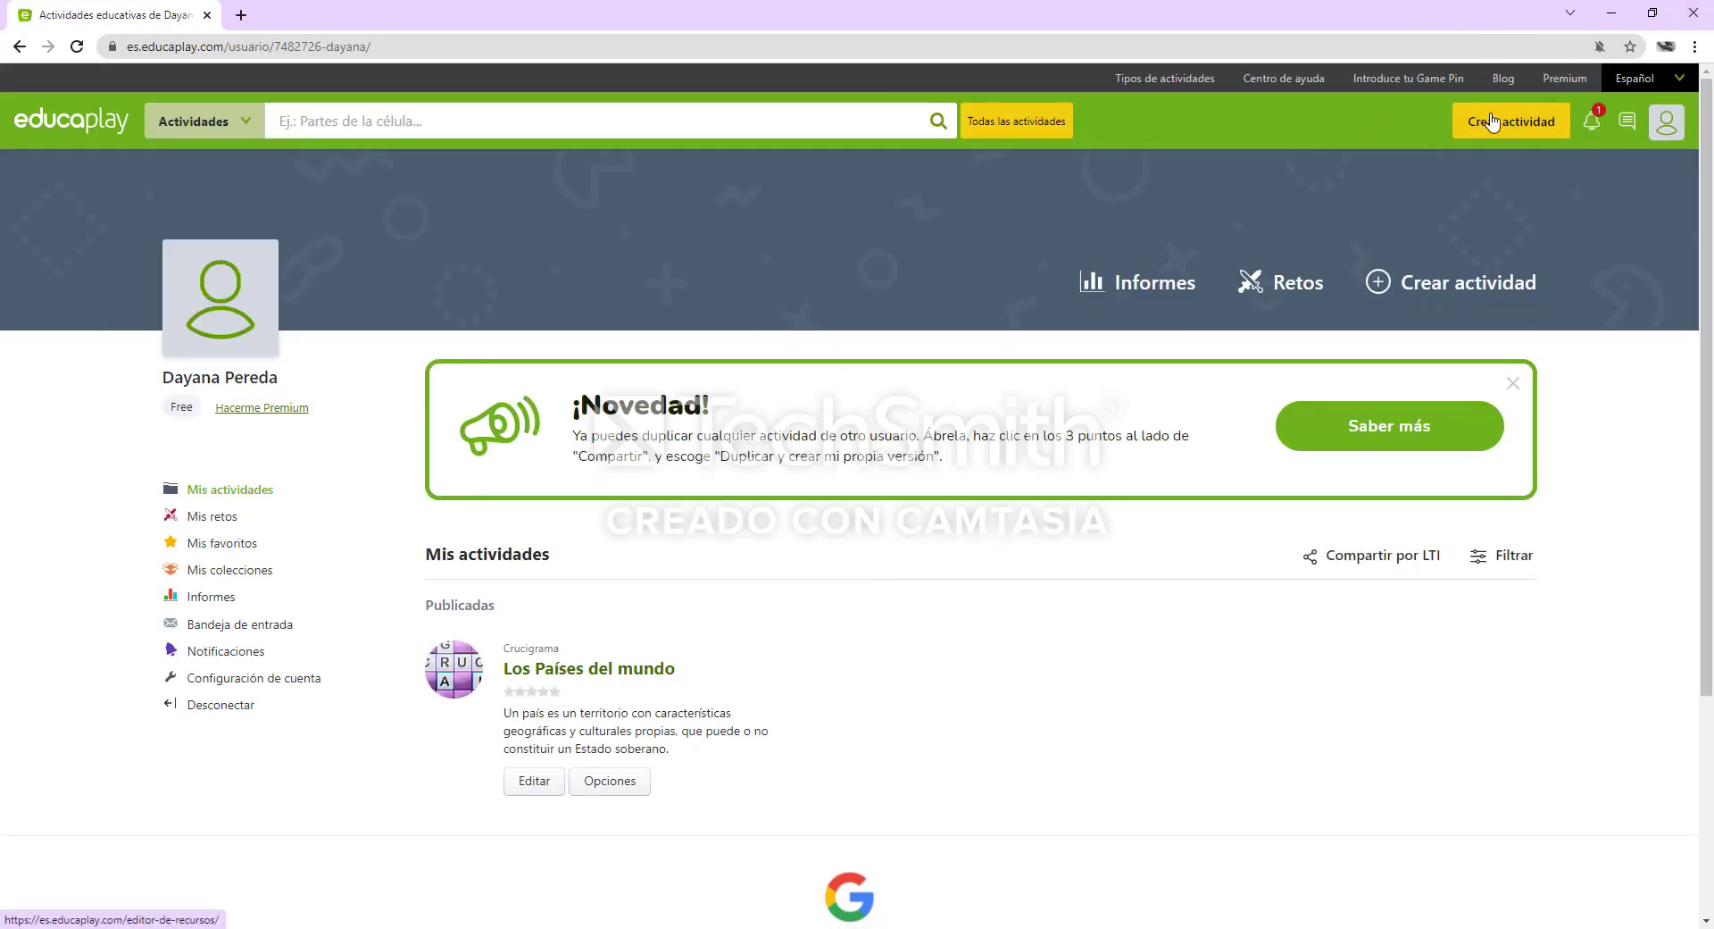
click(1534, 129)
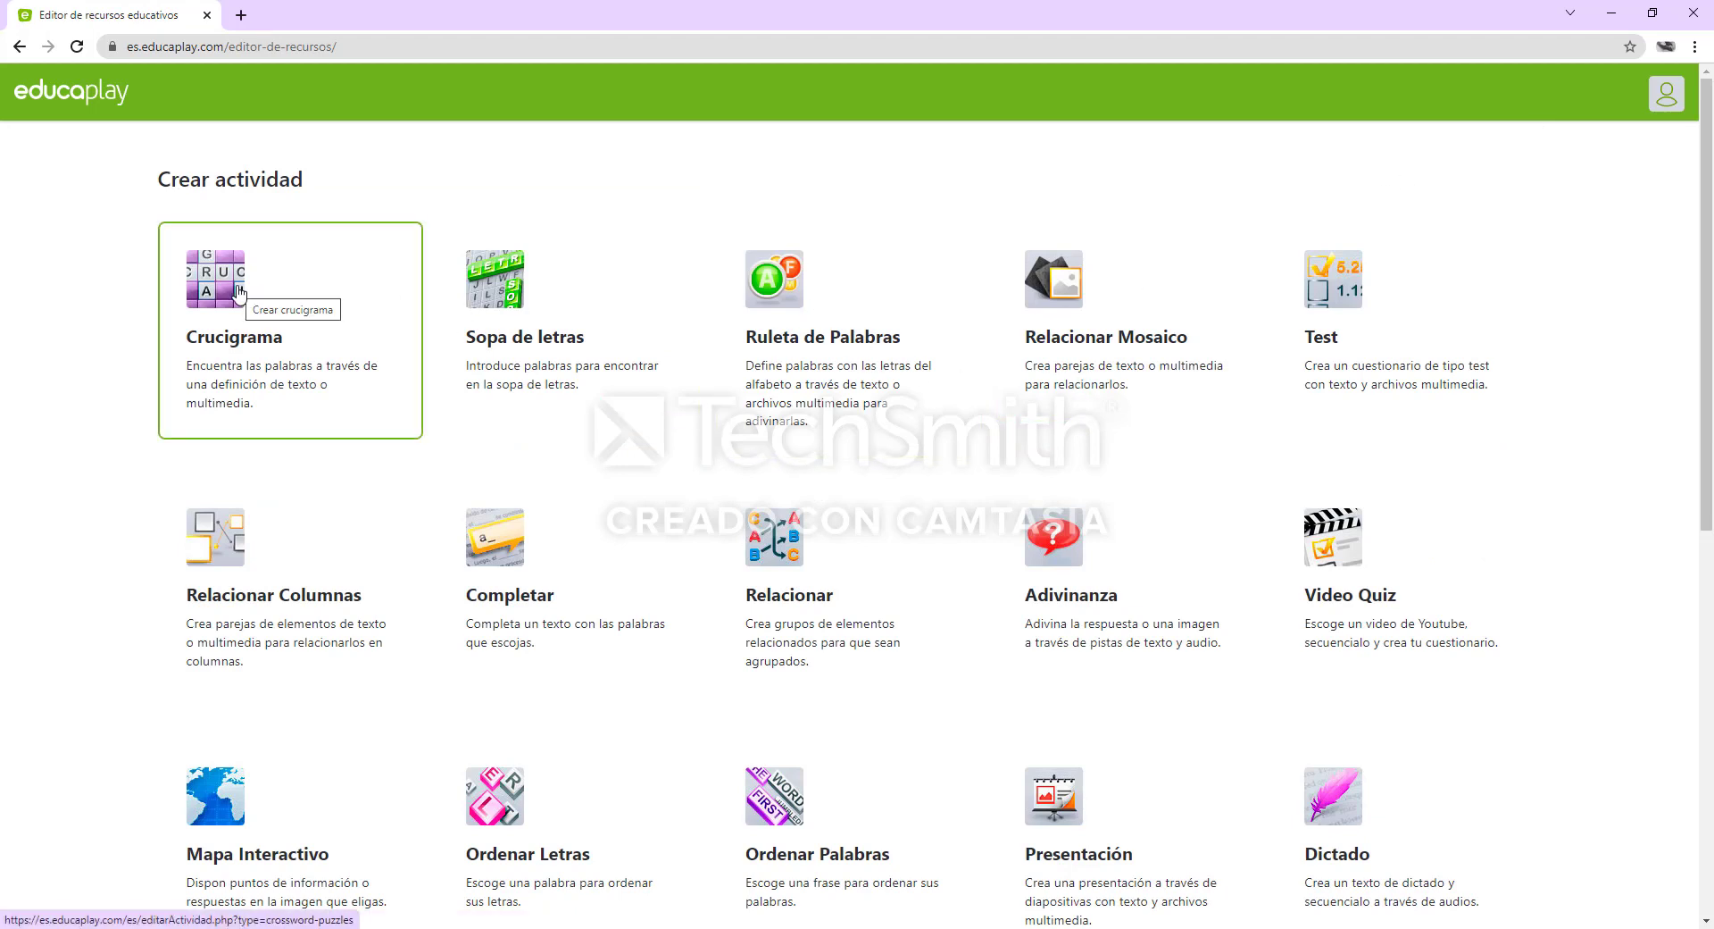
click(382, 318)
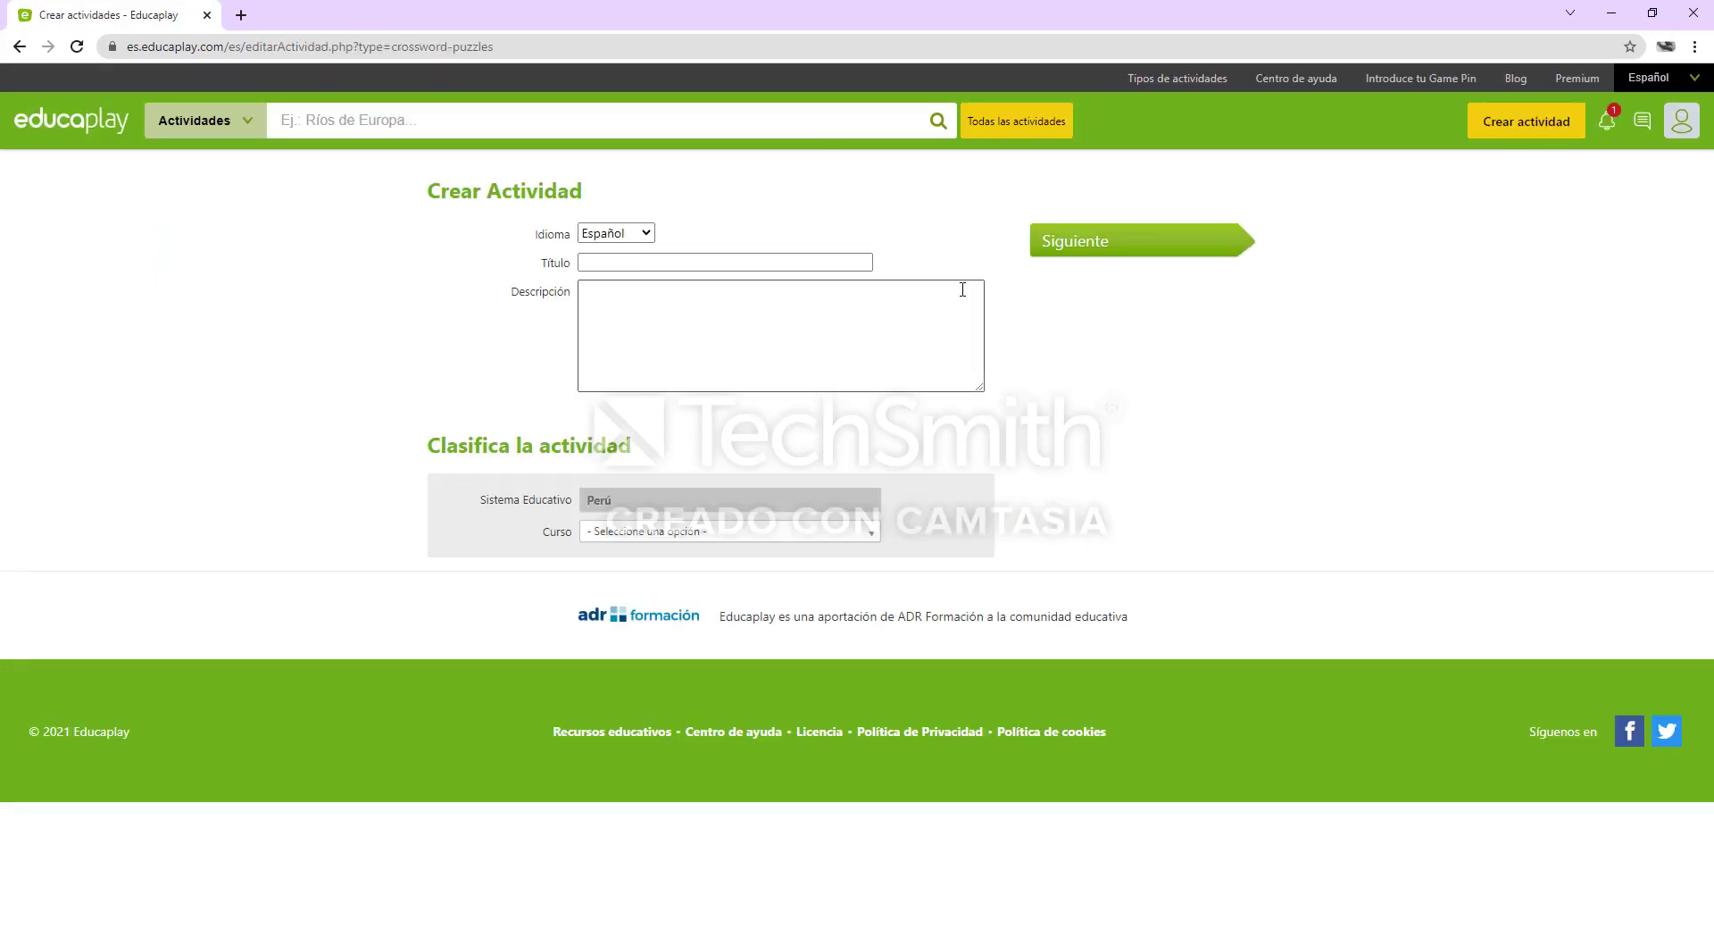
Title the activity "Los países del Mundo", applying the spelling correction "países"
click(794, 259)
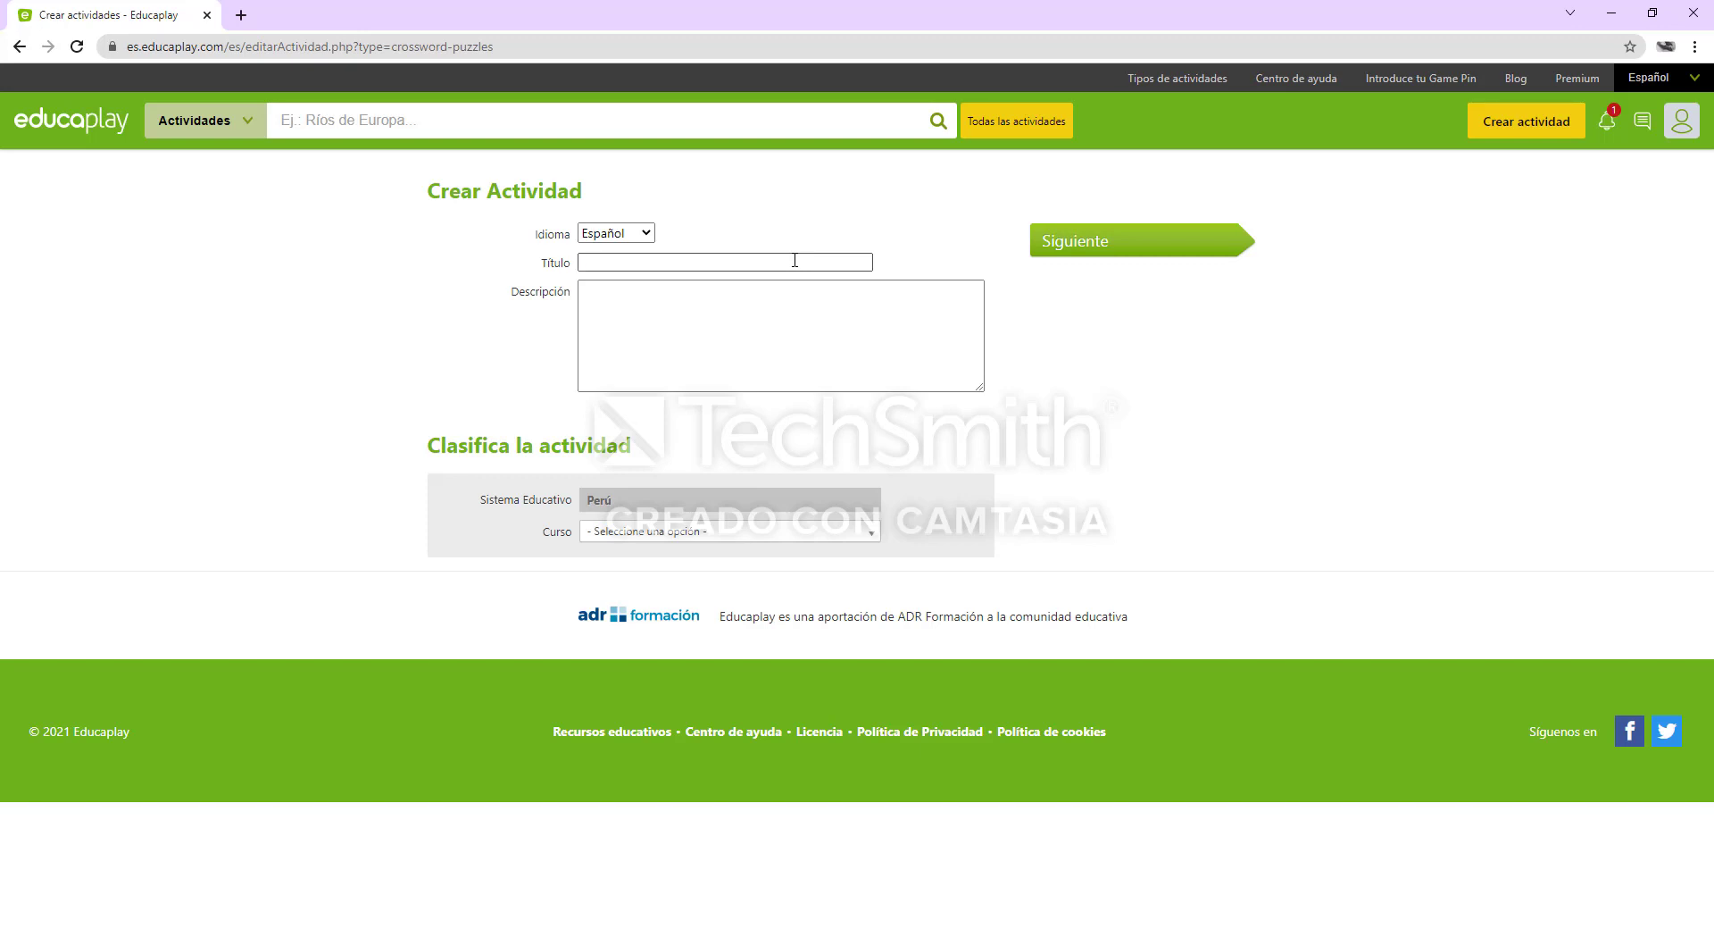
text(Los paises del Mundo)
right_click(613, 264)
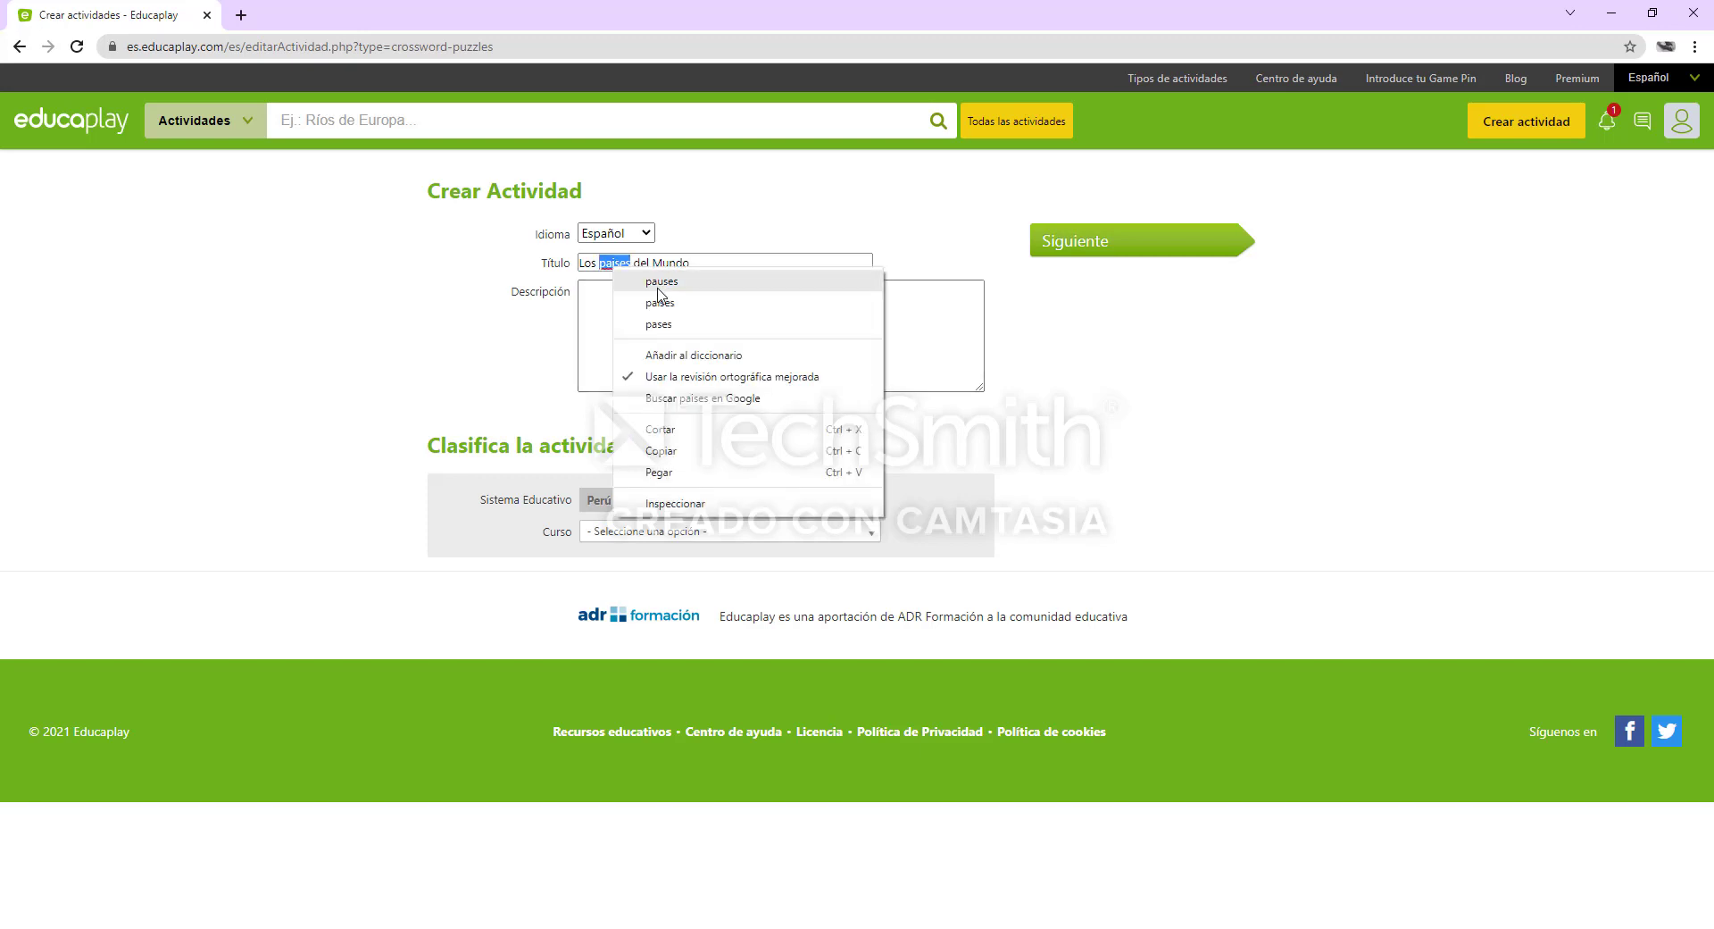
click(693, 304)
Enter the description "Un pais es un territorio con caracteristicas geograficas y culturas propias que puede o no constituir un estado soberano."
click(637, 299)
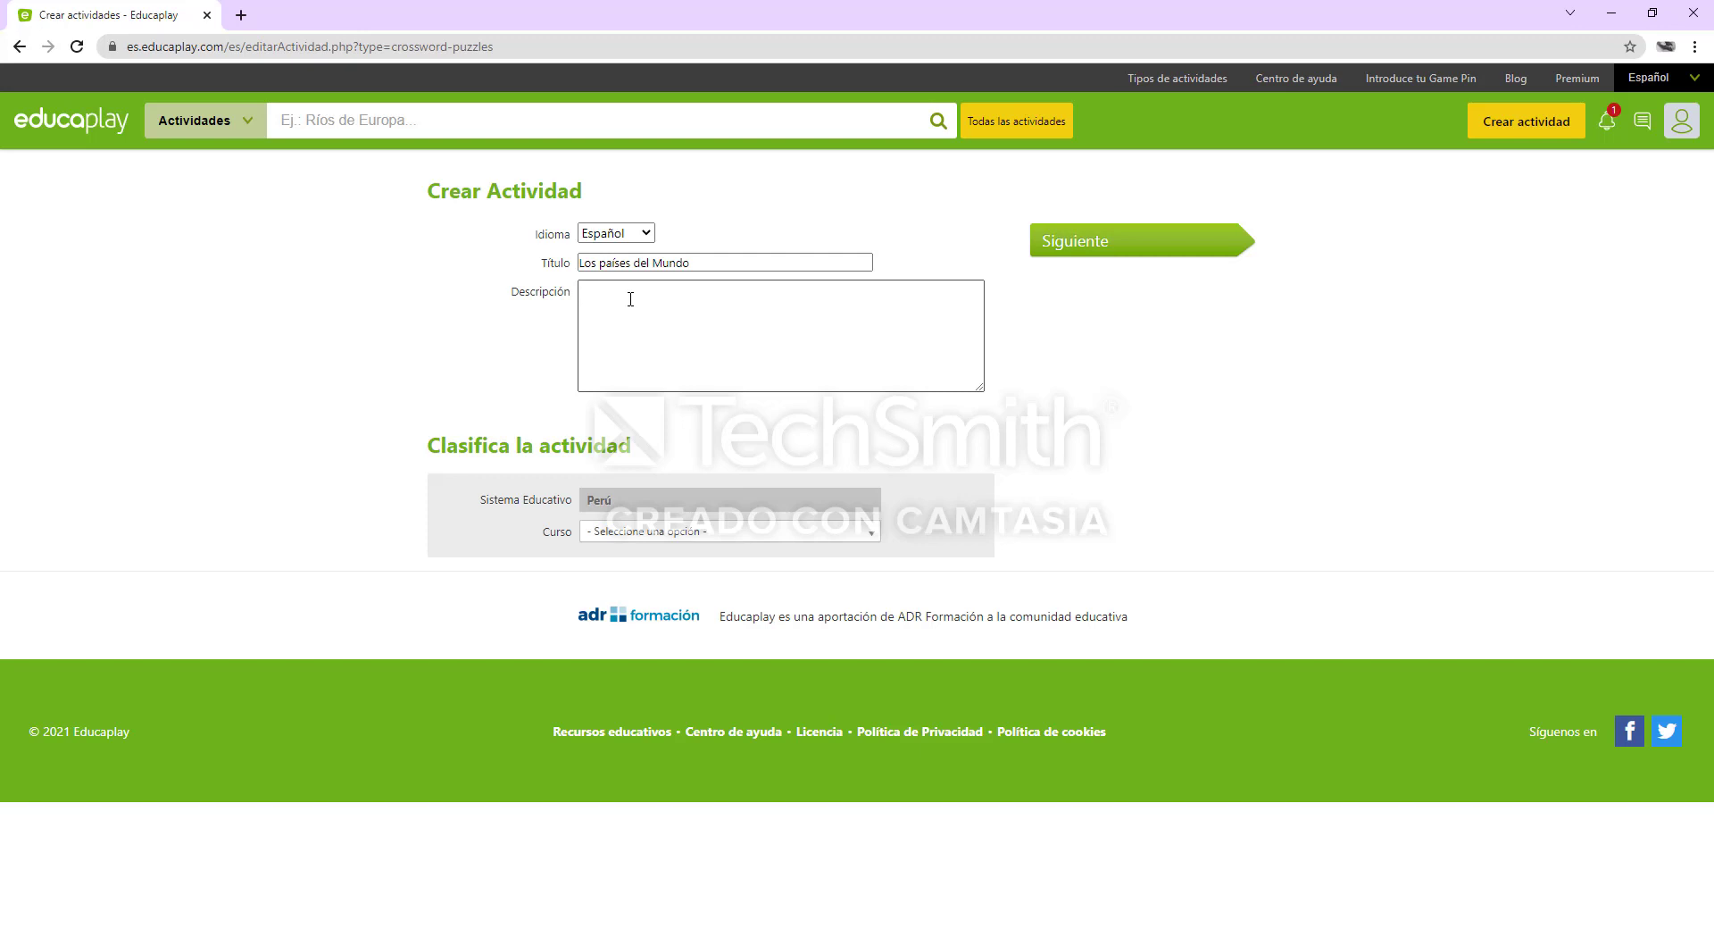
text(Un pais es un territorio con caracteristicas)
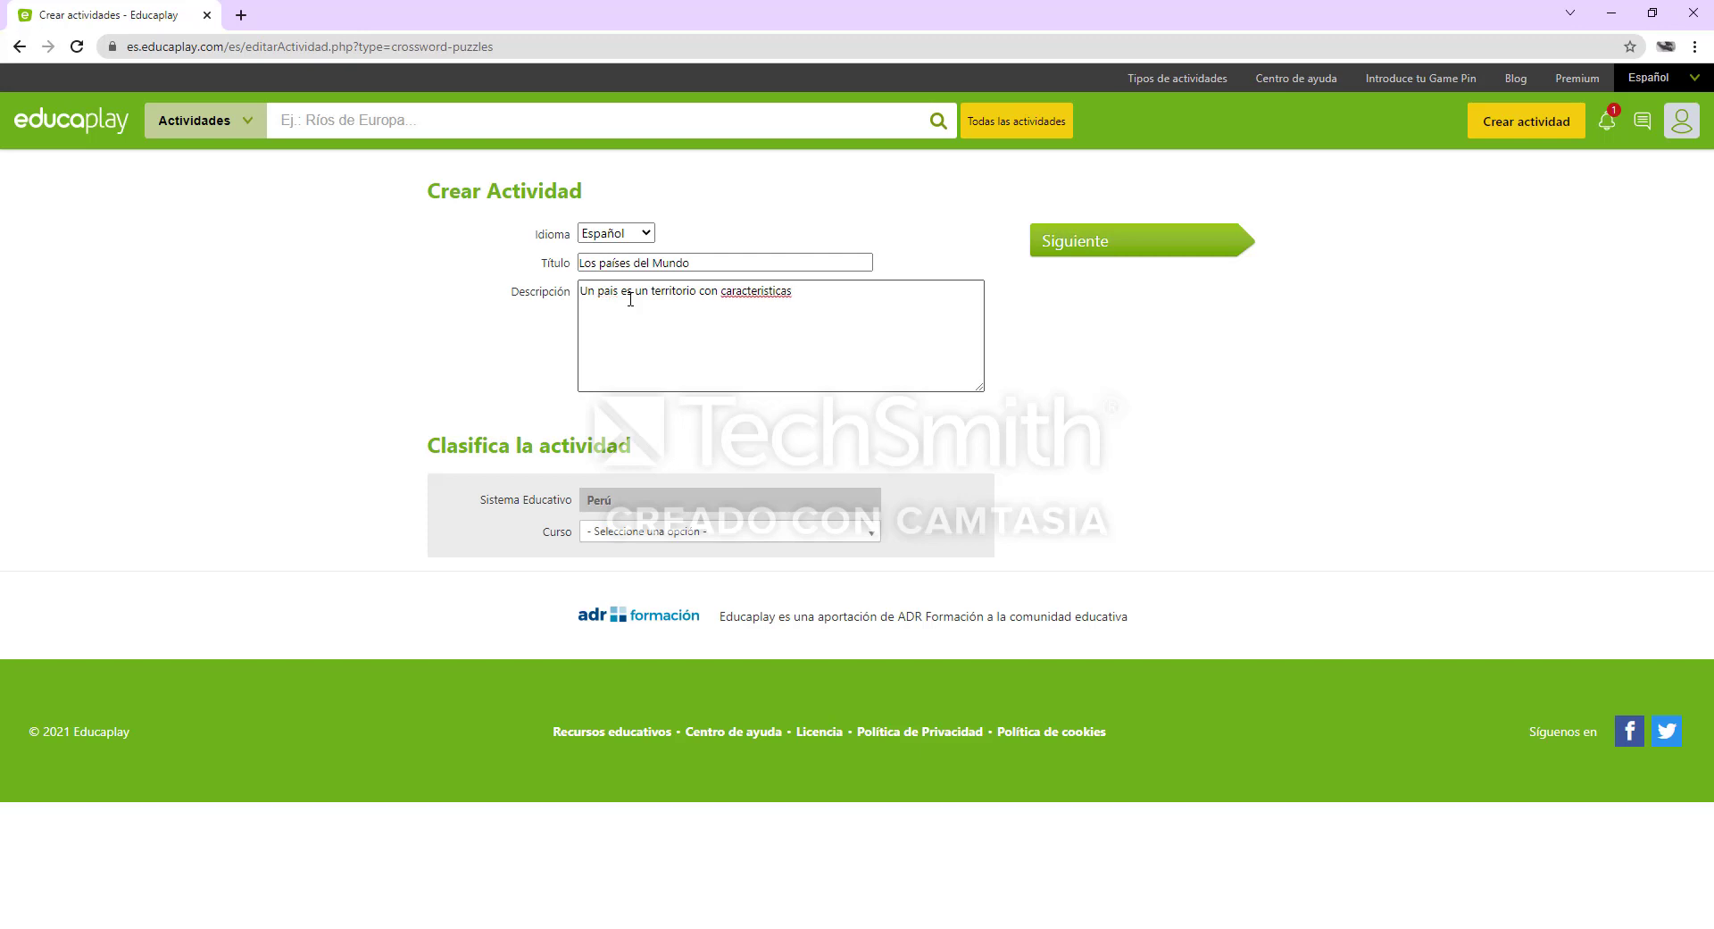
text( geograficas y culturas prop)
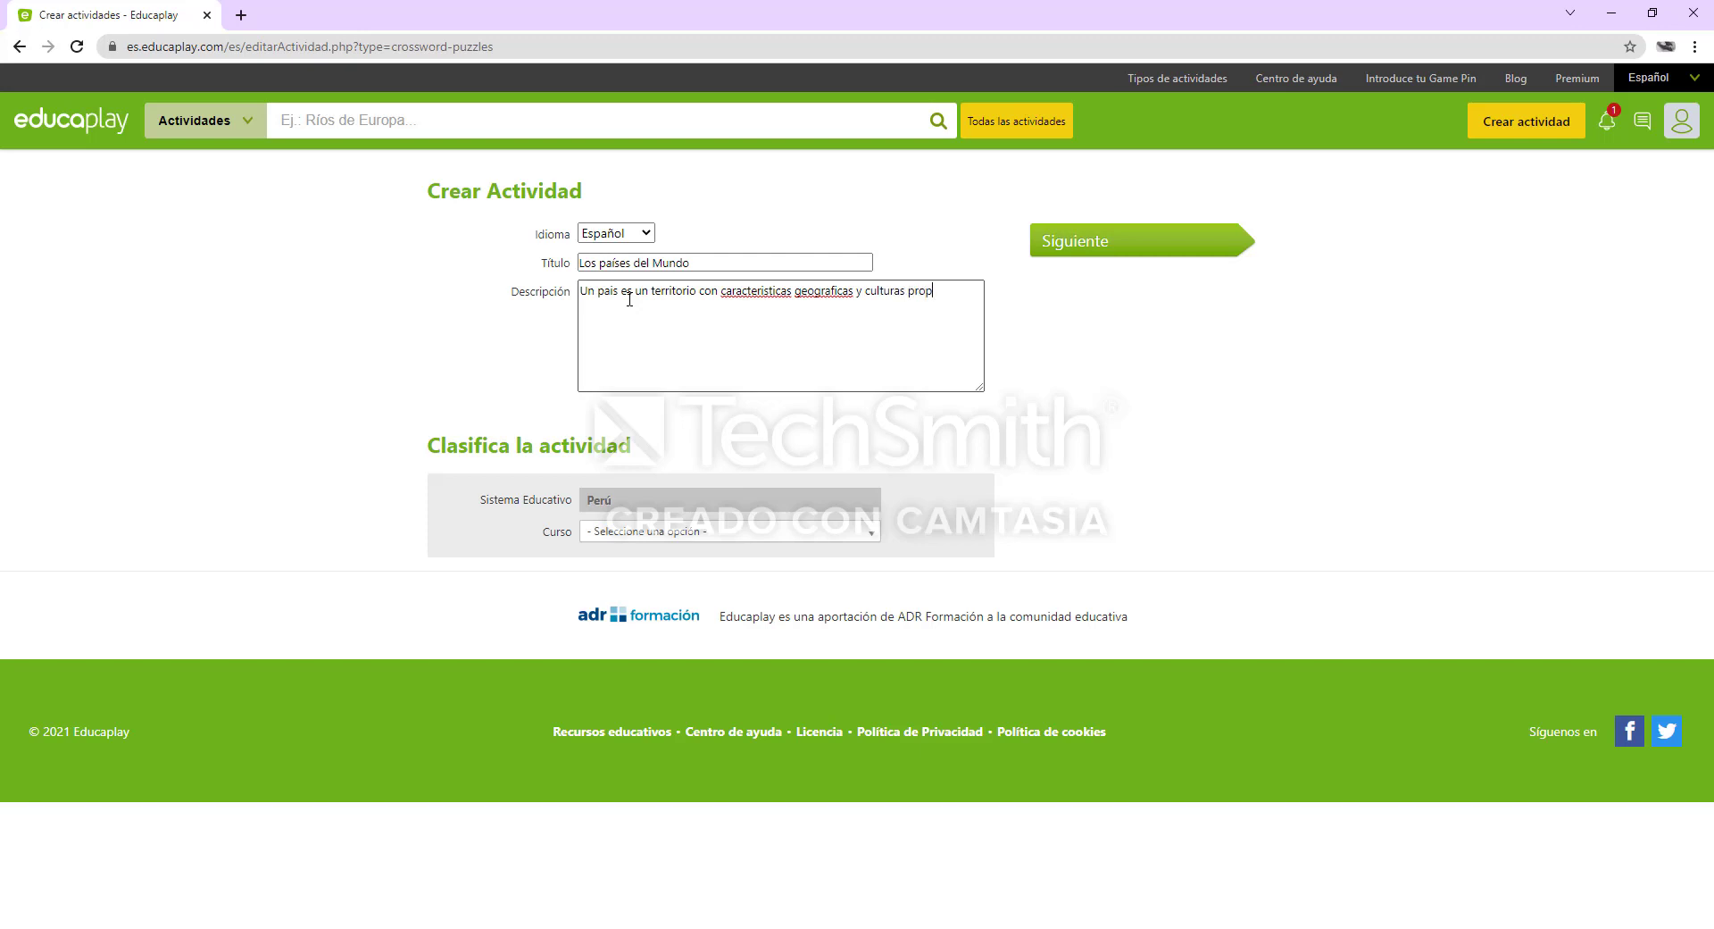
text(ias)
text(que puede o no)
text(constituir u)
text(n estado soberano.)
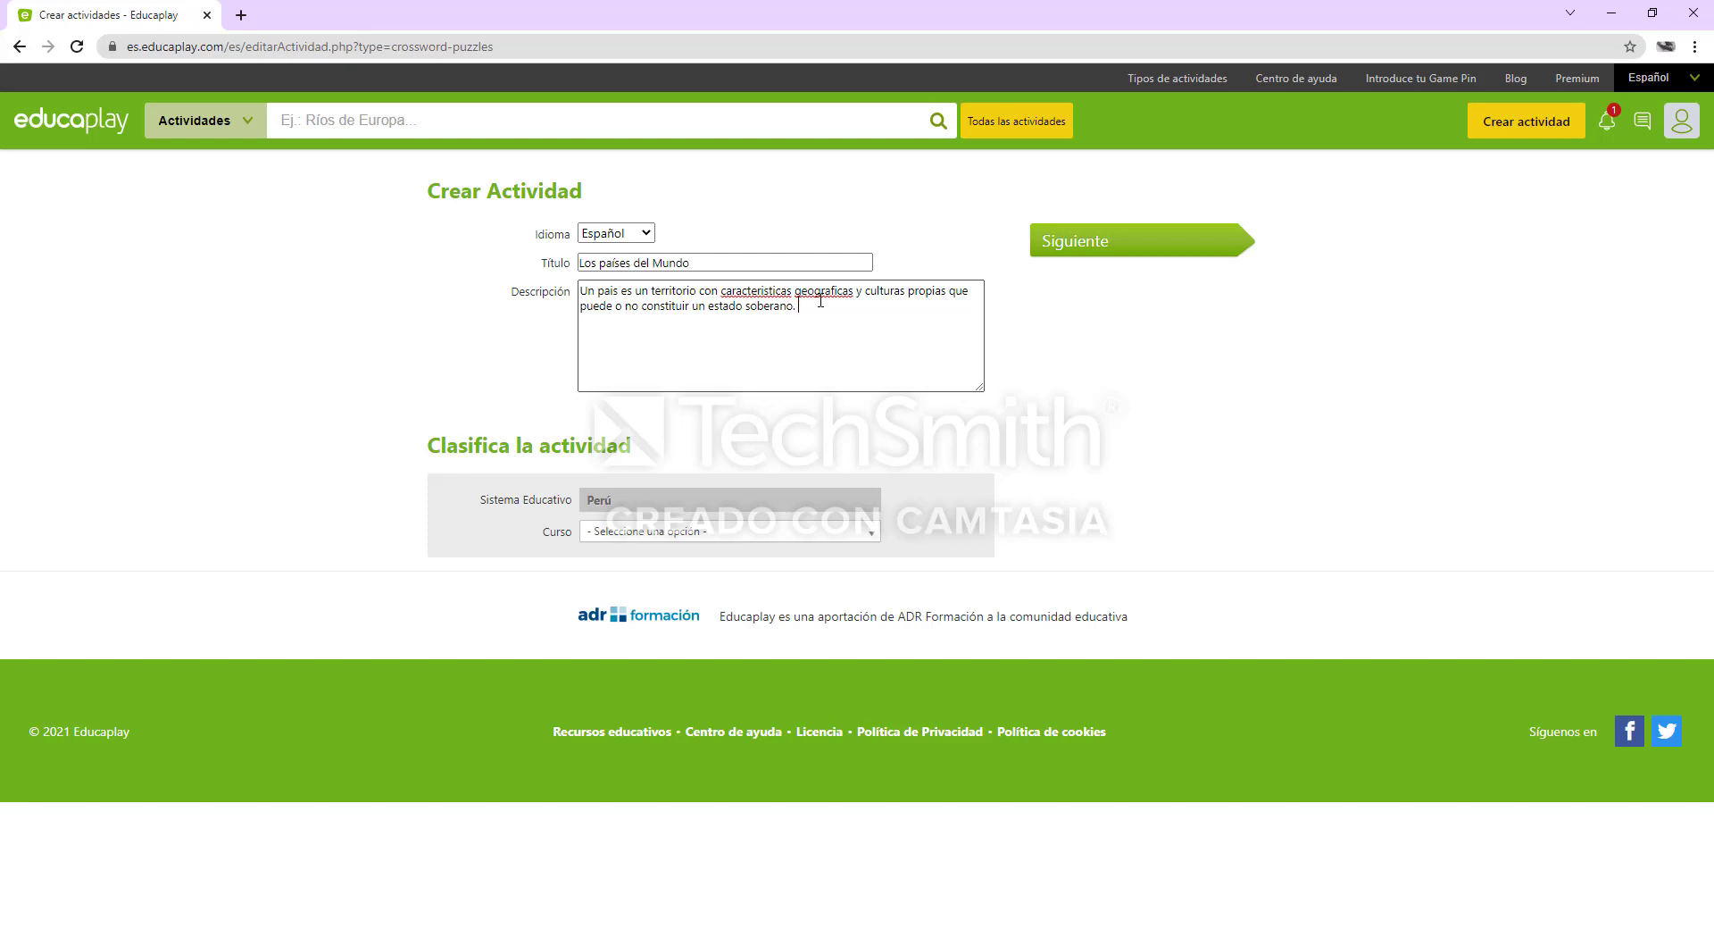
Correct the description's spelling to "geográficas", "características" and "país" using the spell-check suggestions
right_click(824, 292)
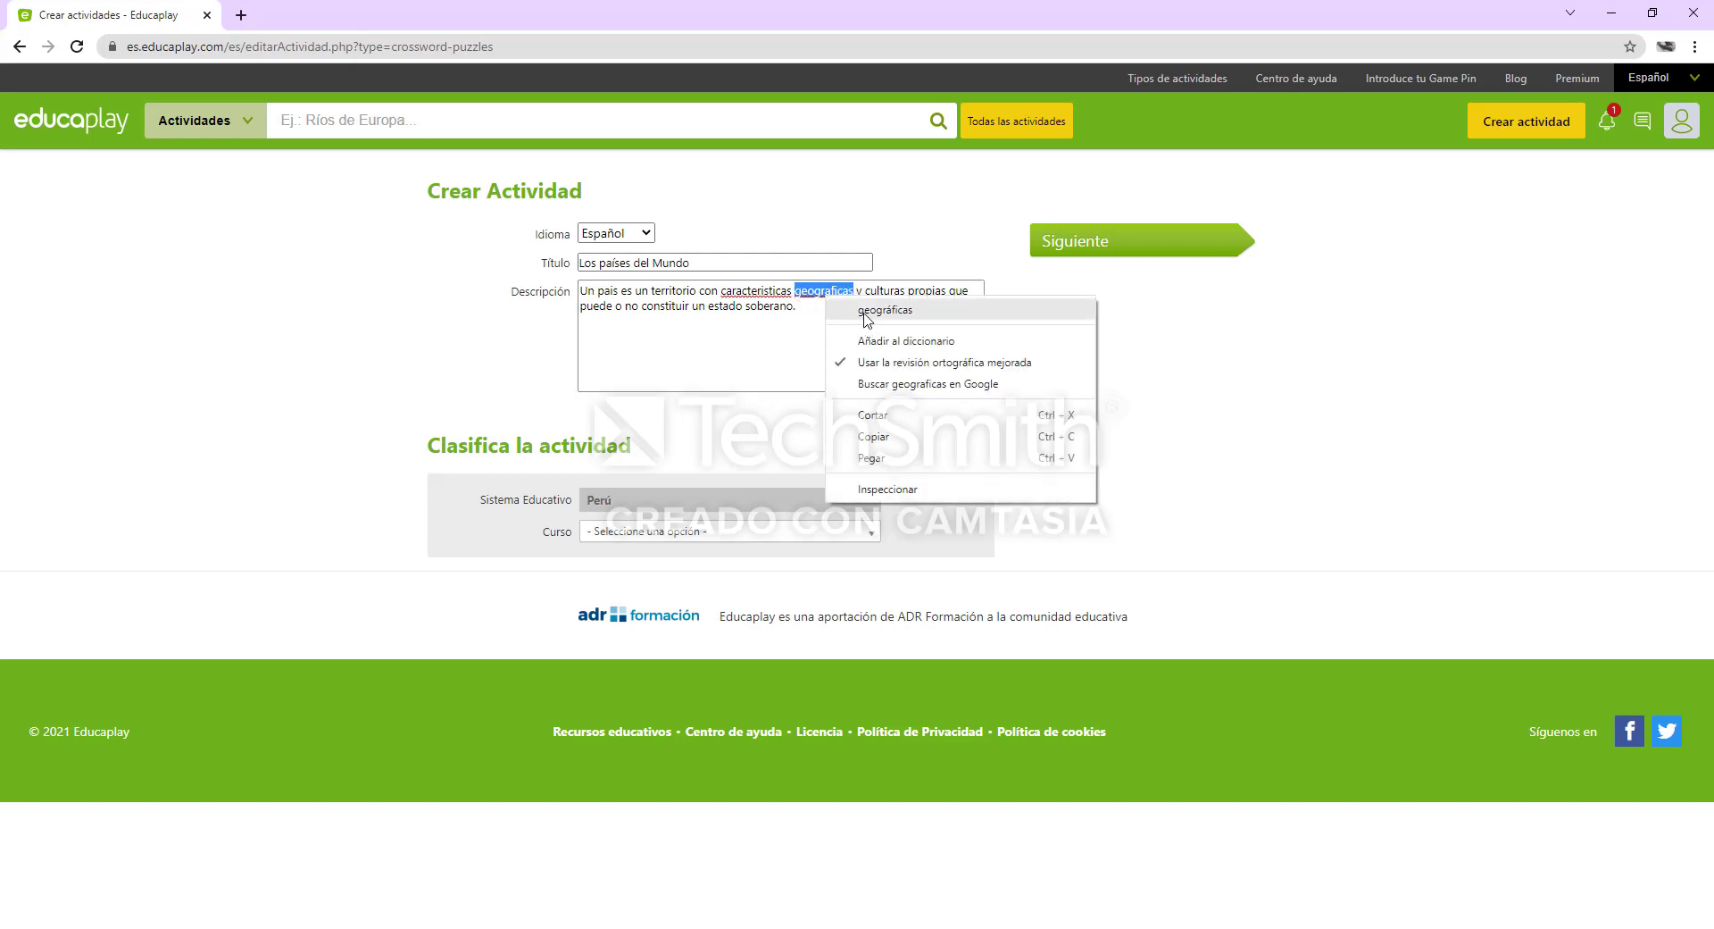
click(866, 311)
right_click(778, 296)
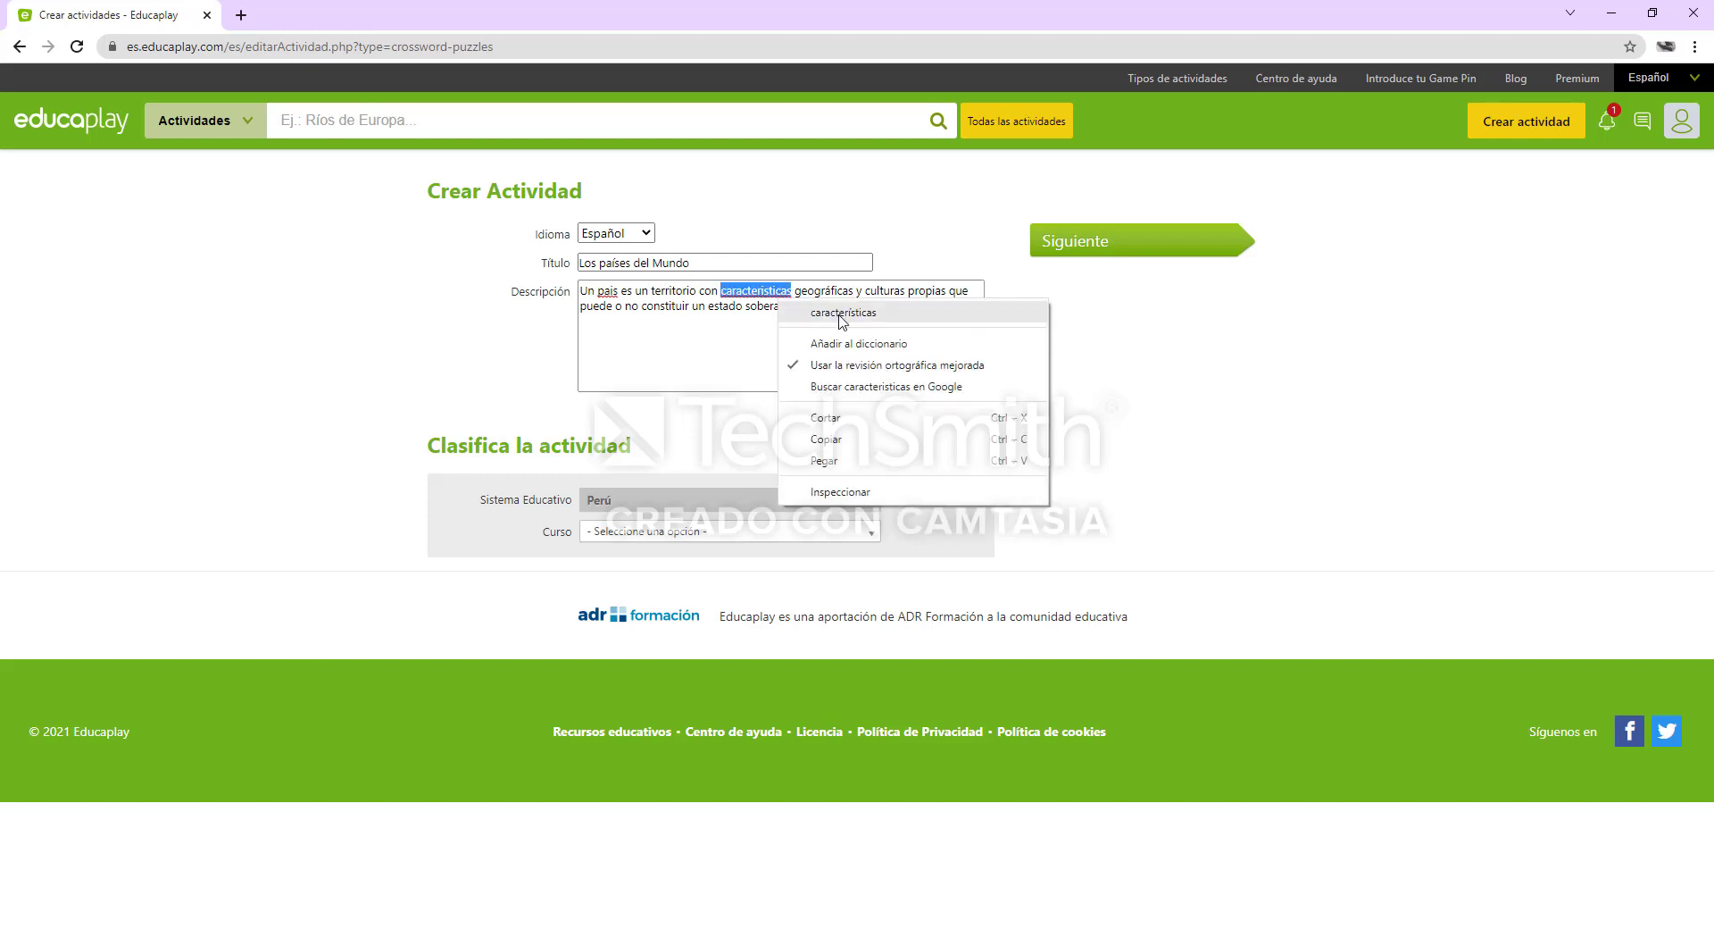
click(842, 315)
right_click(611, 294)
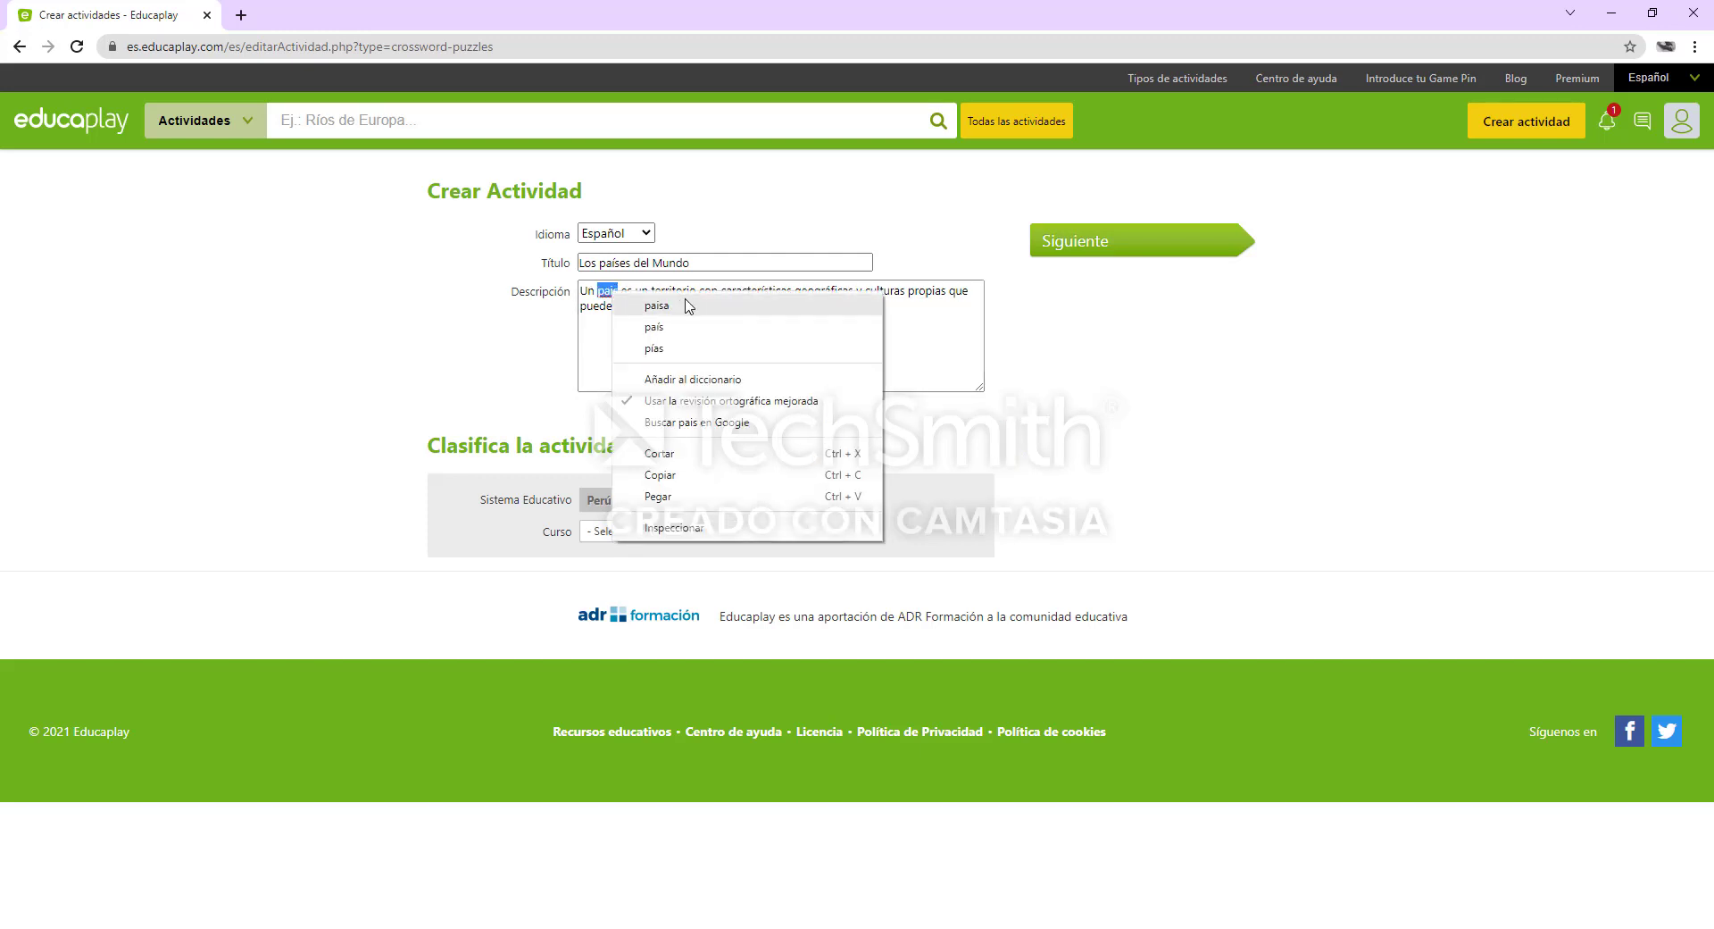
click(683, 327)
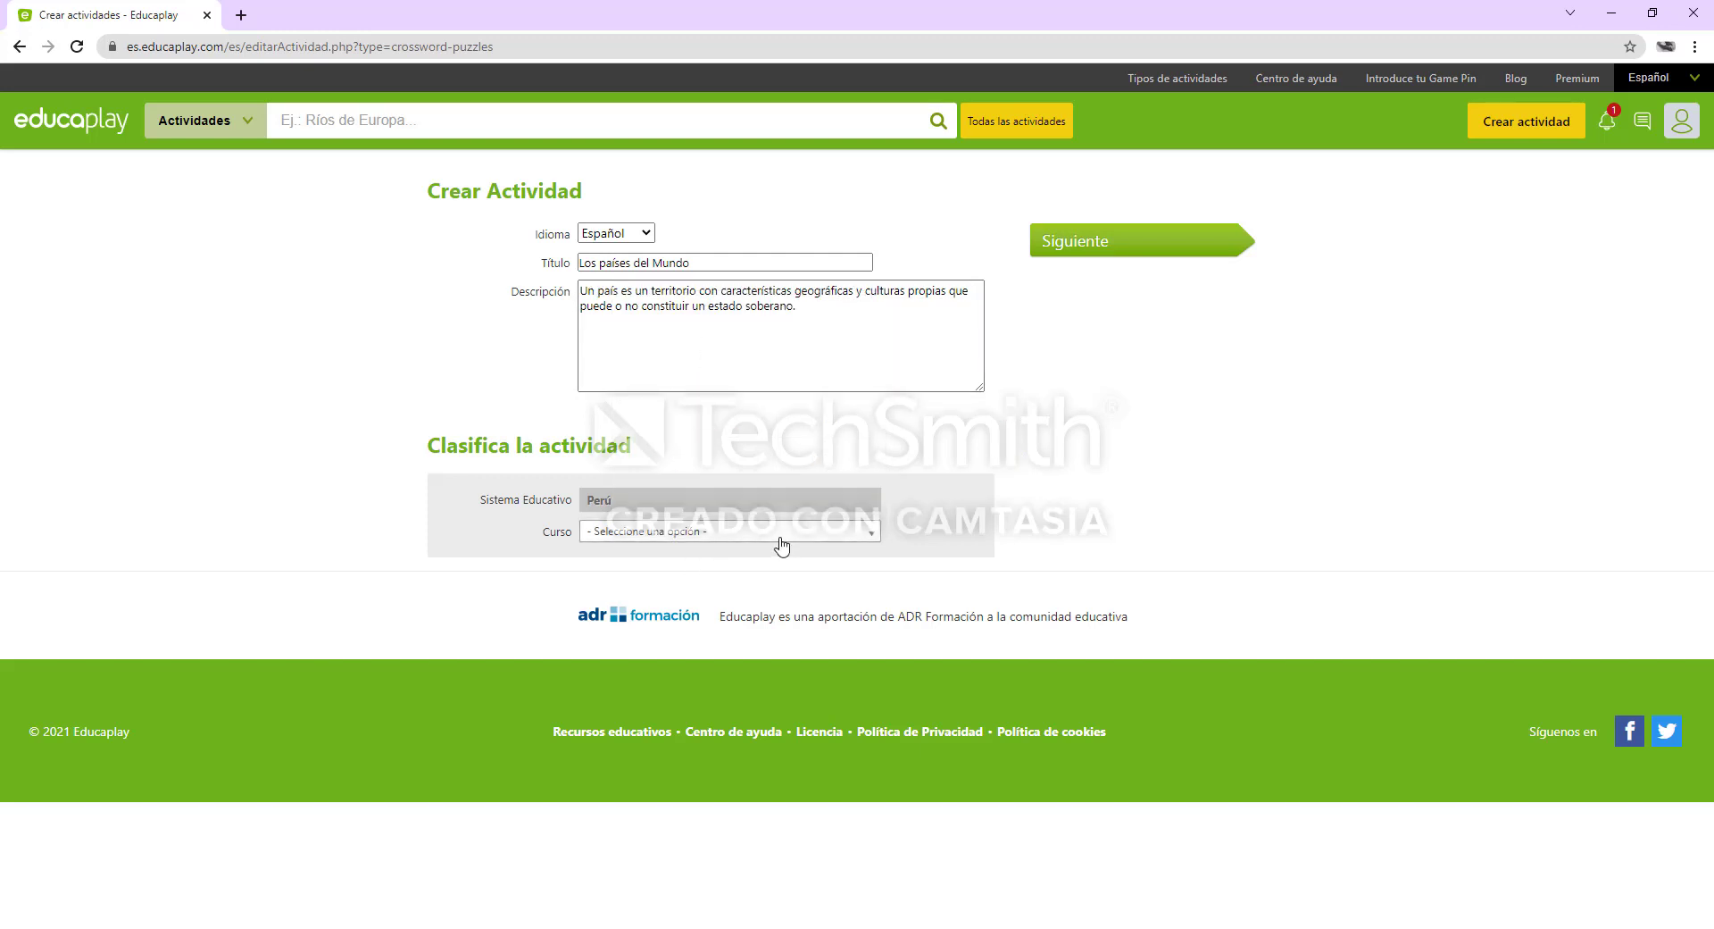
Set the activity's Curso to "No establecido" and continue to the crossword configuration
click(872, 537)
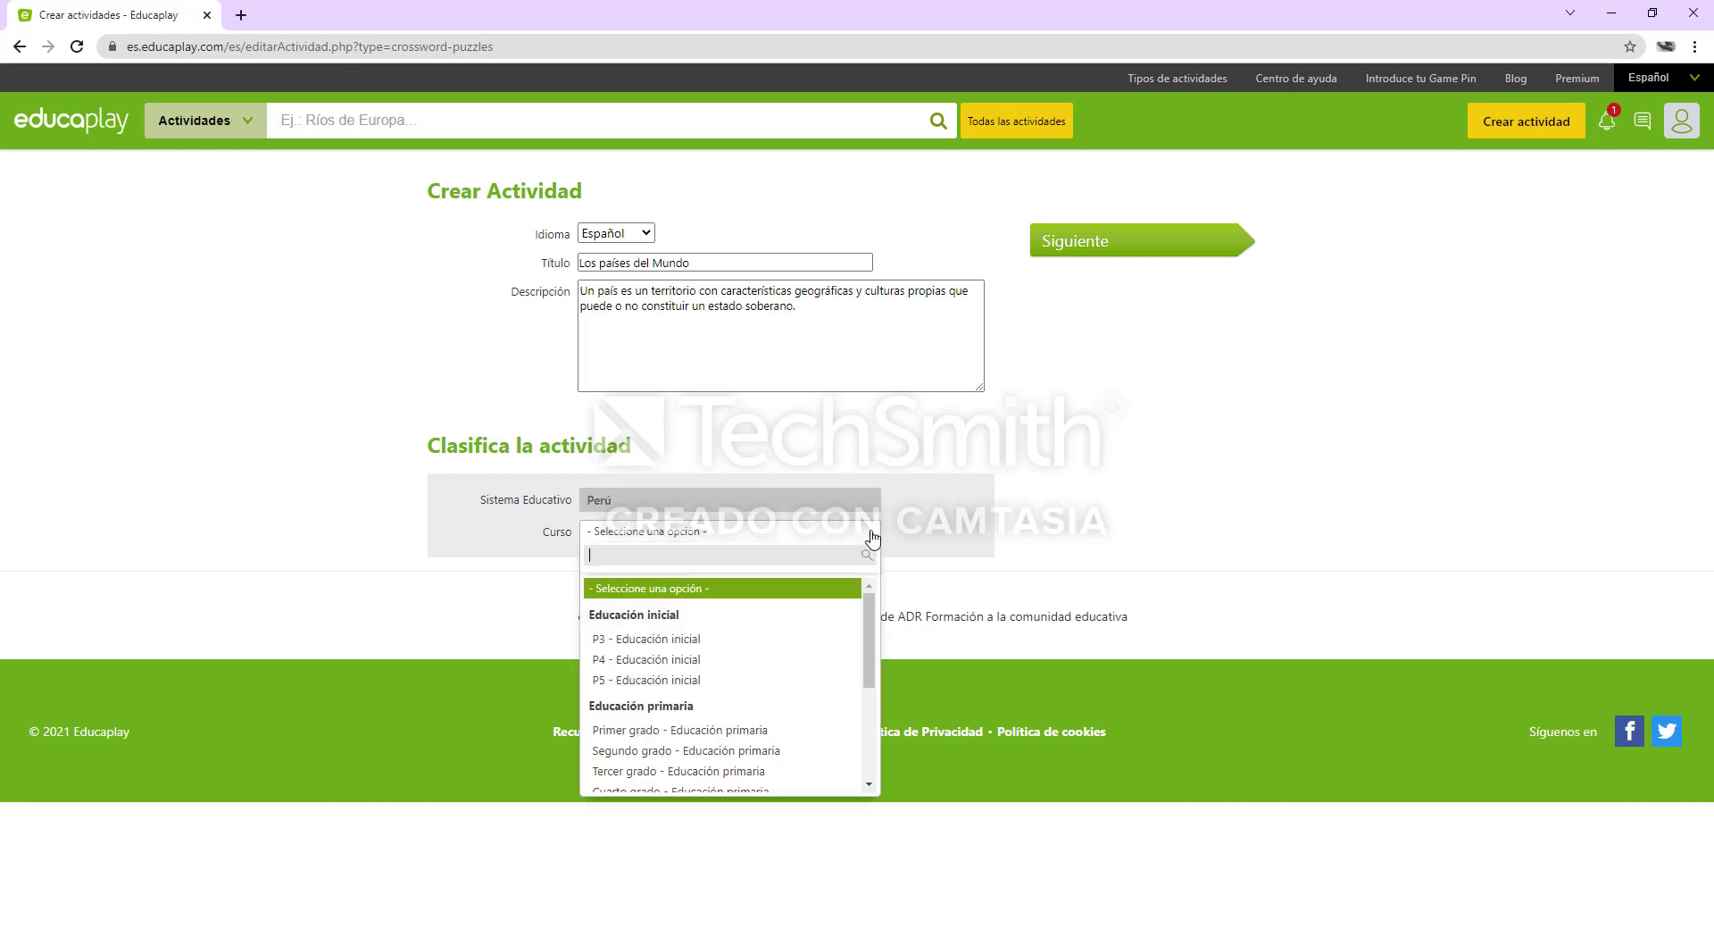
scroll(811, 681, down, 5)
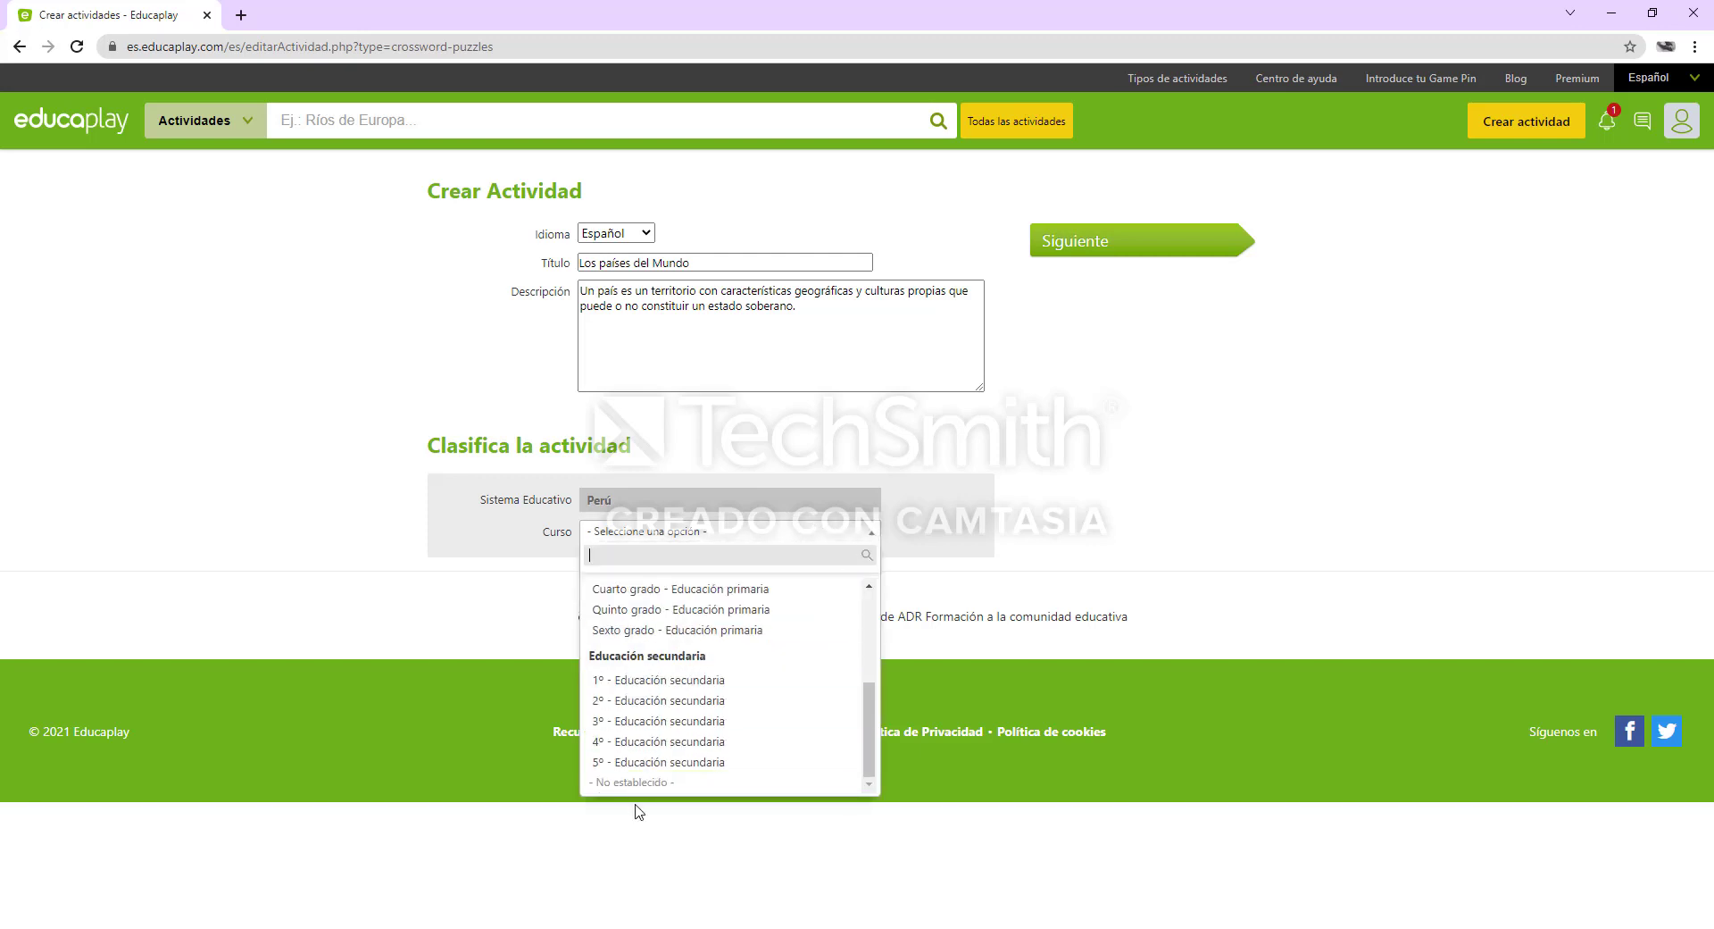
click(664, 783)
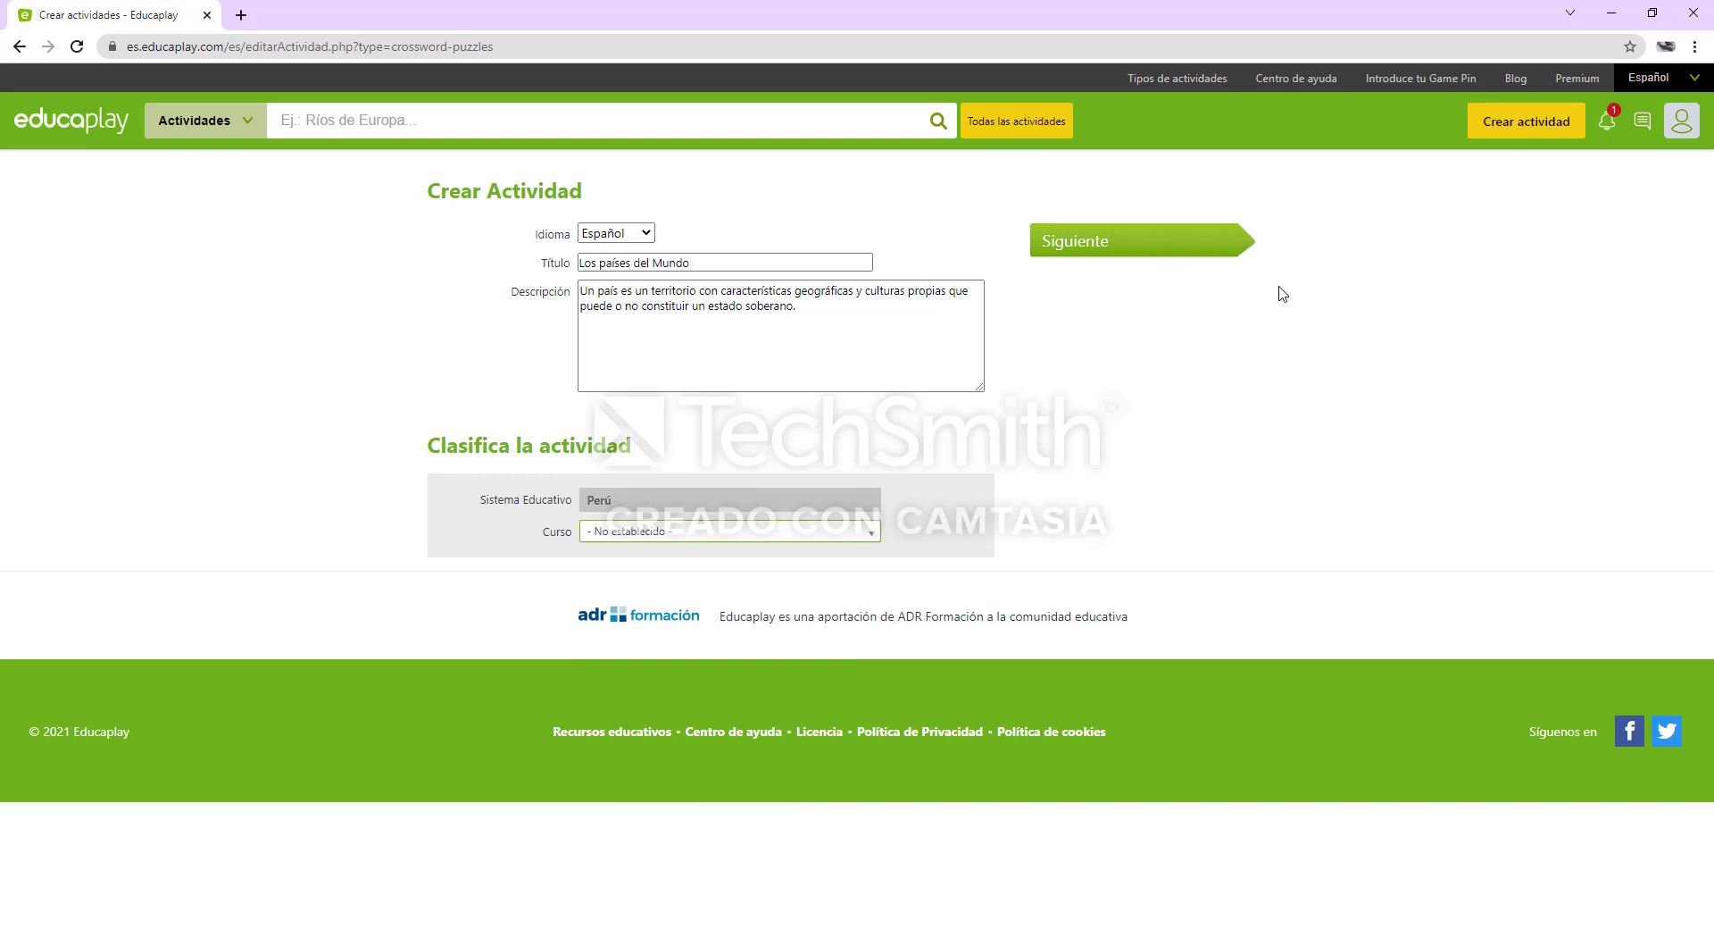
click(1189, 250)
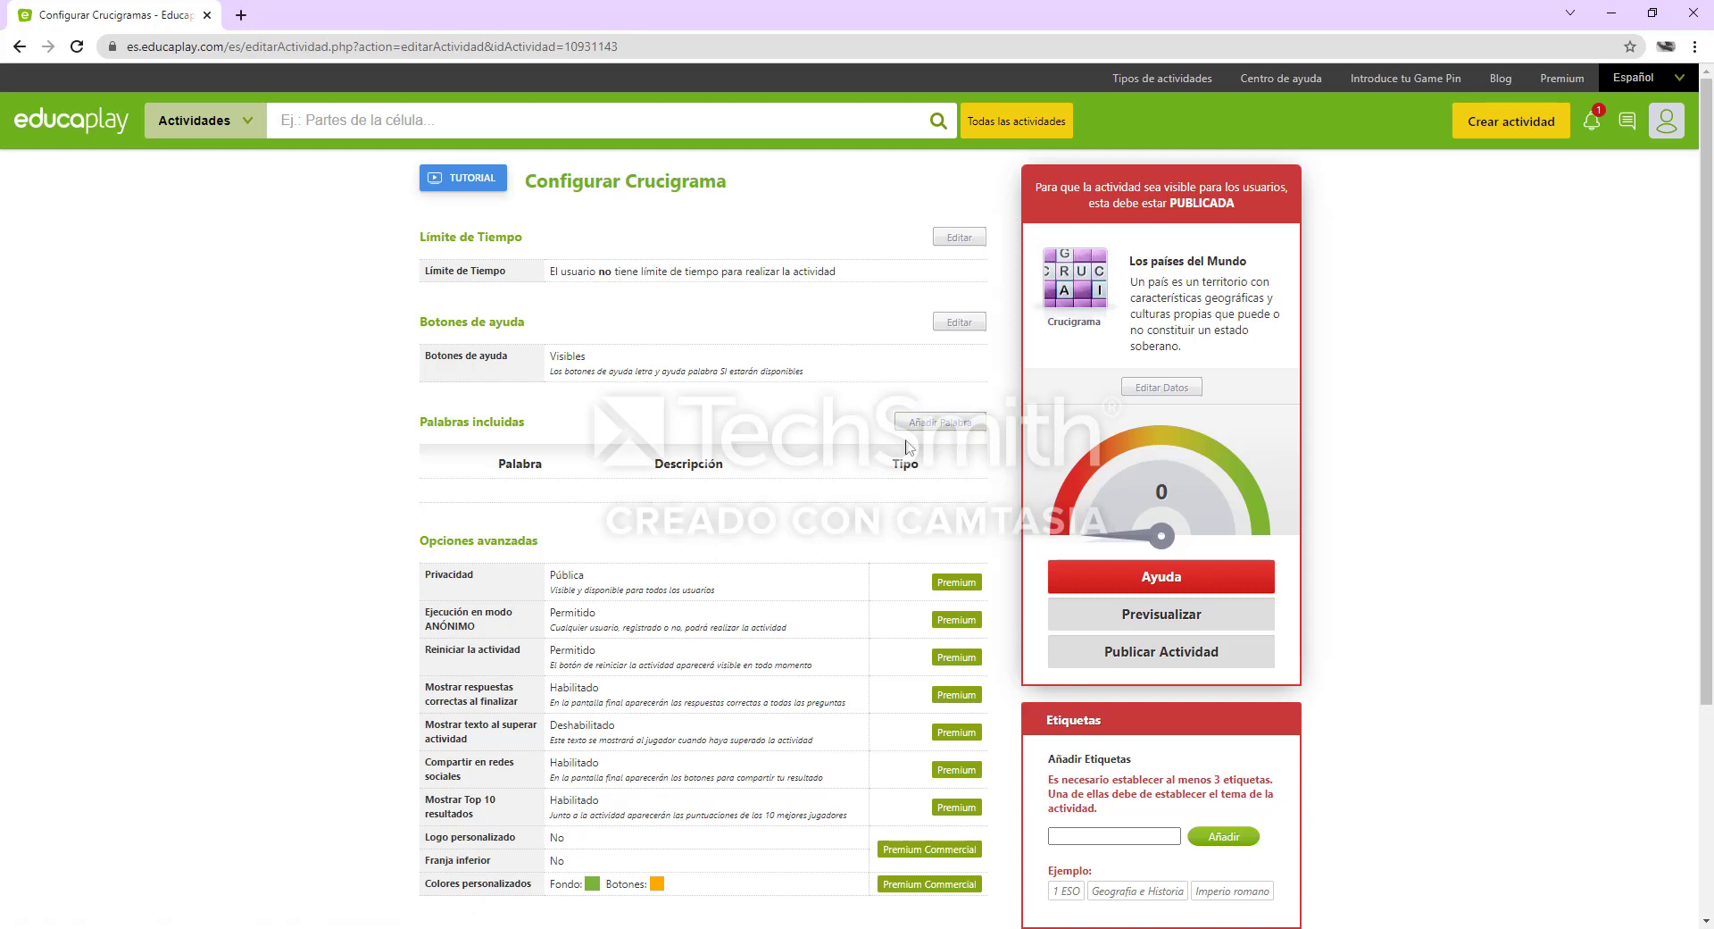
Add the word "Inglaterra" to the crossword with the text definition "Su idioma es Ingles"
click(957, 428)
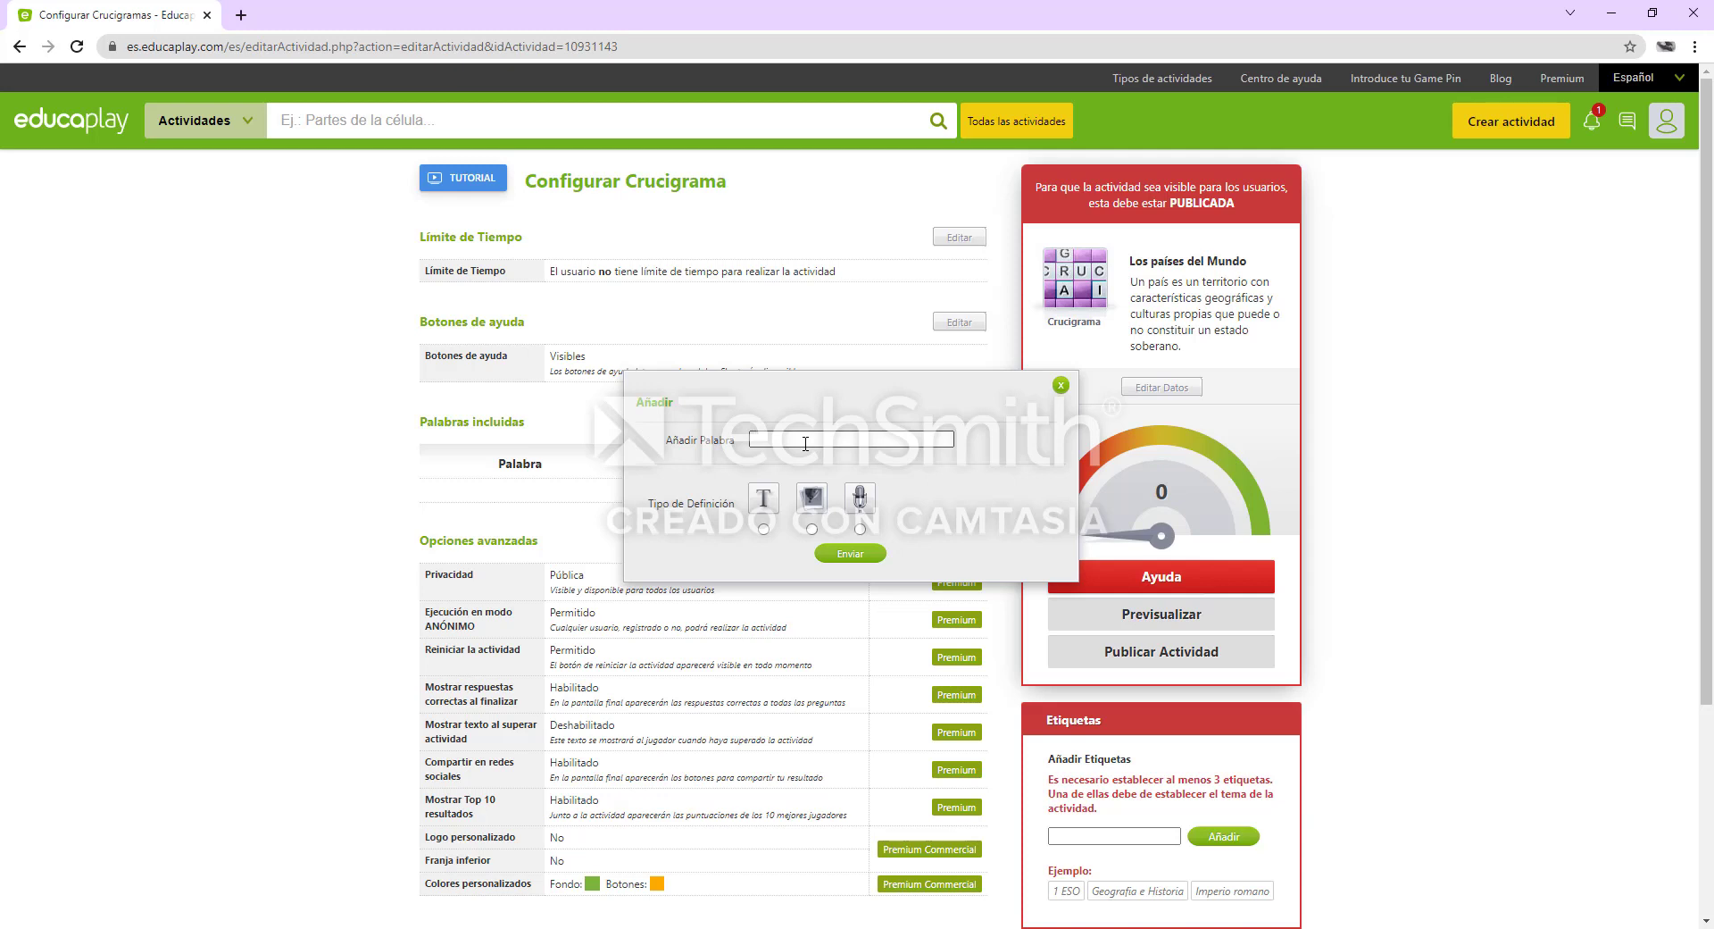
text(ingla)
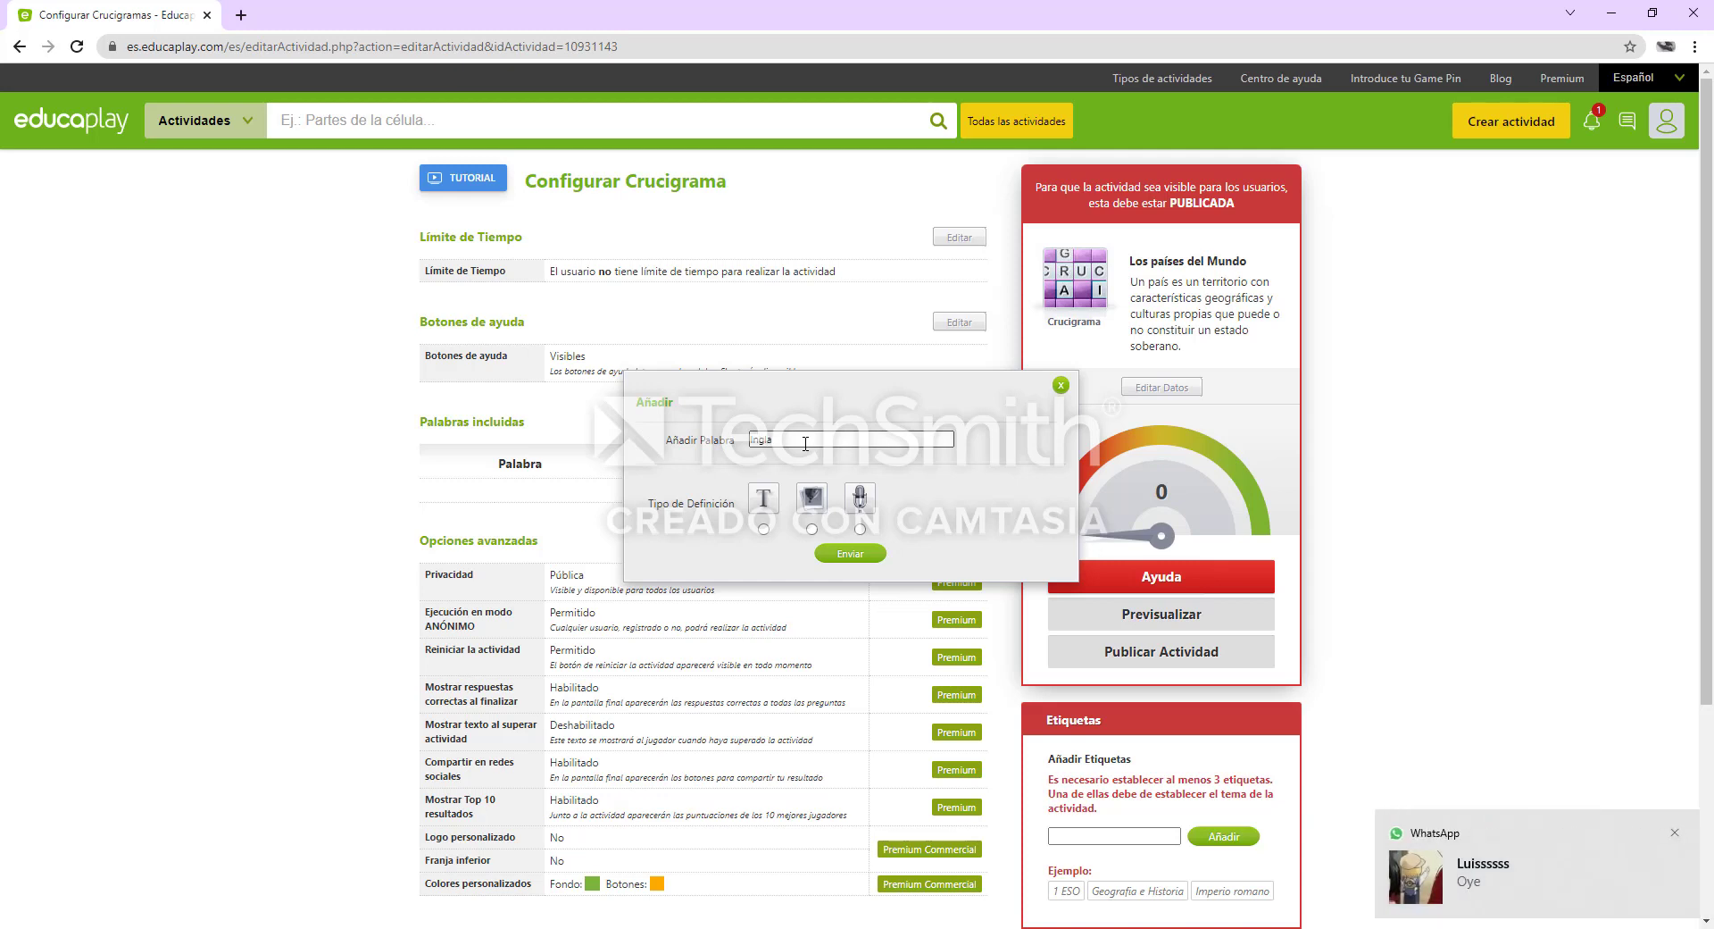
text(terra)
click(765, 529)
click(831, 558)
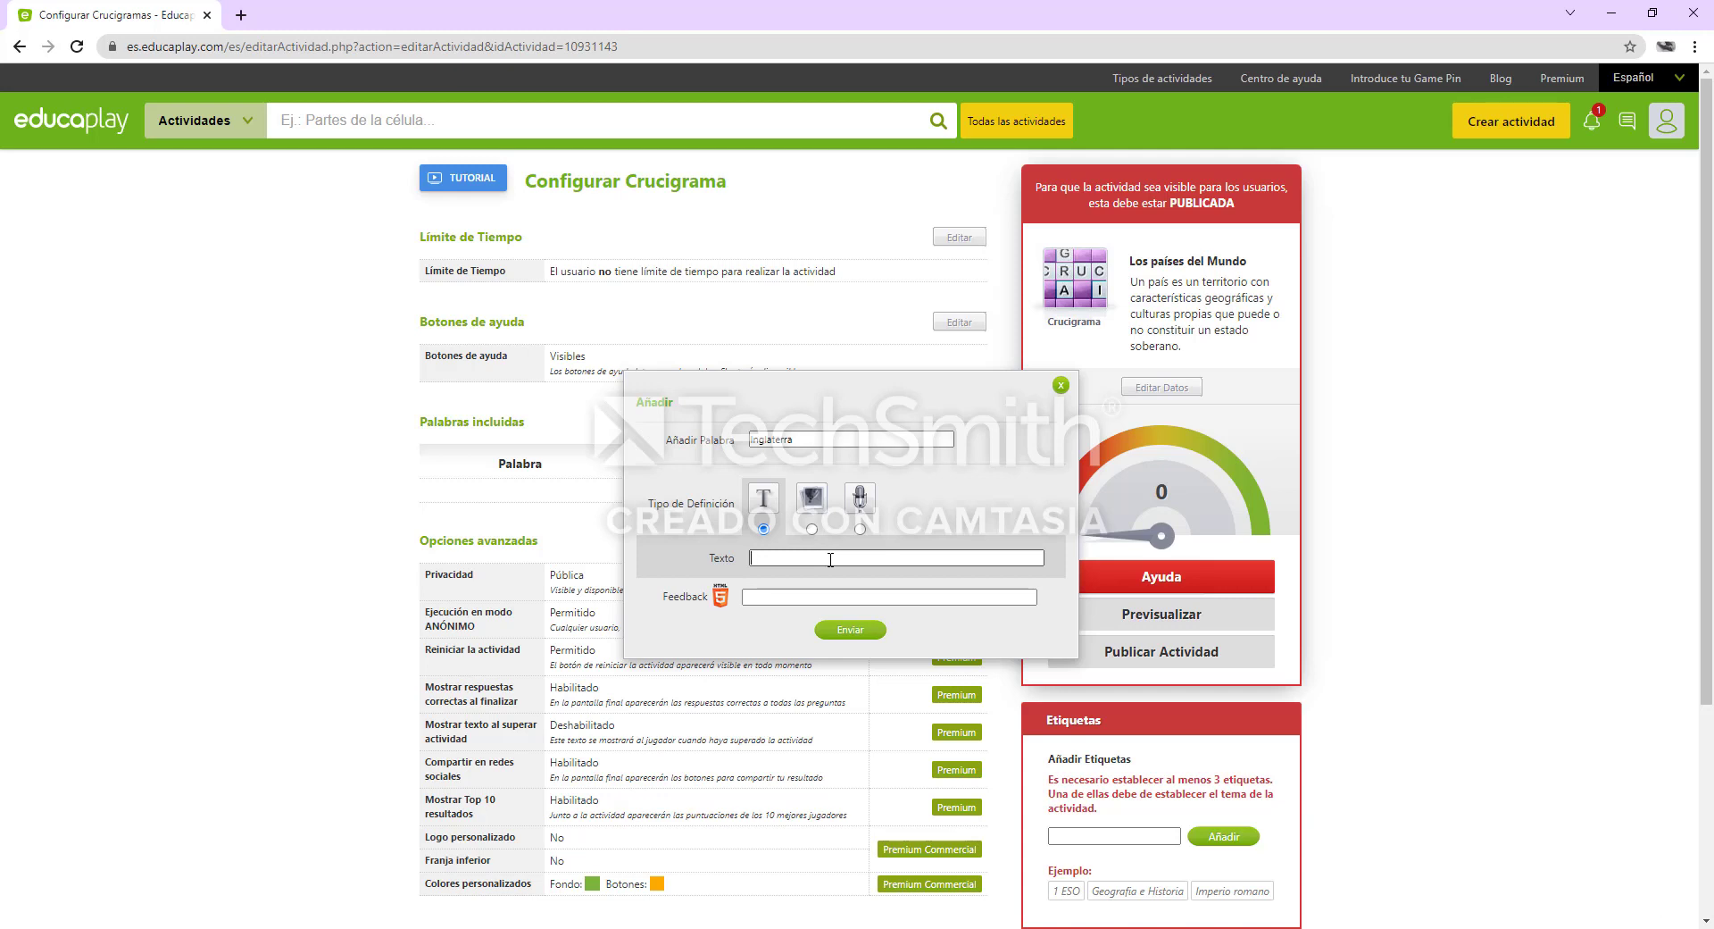
text(u idioma es Inge)
key(BackSpace)
click(849, 631)
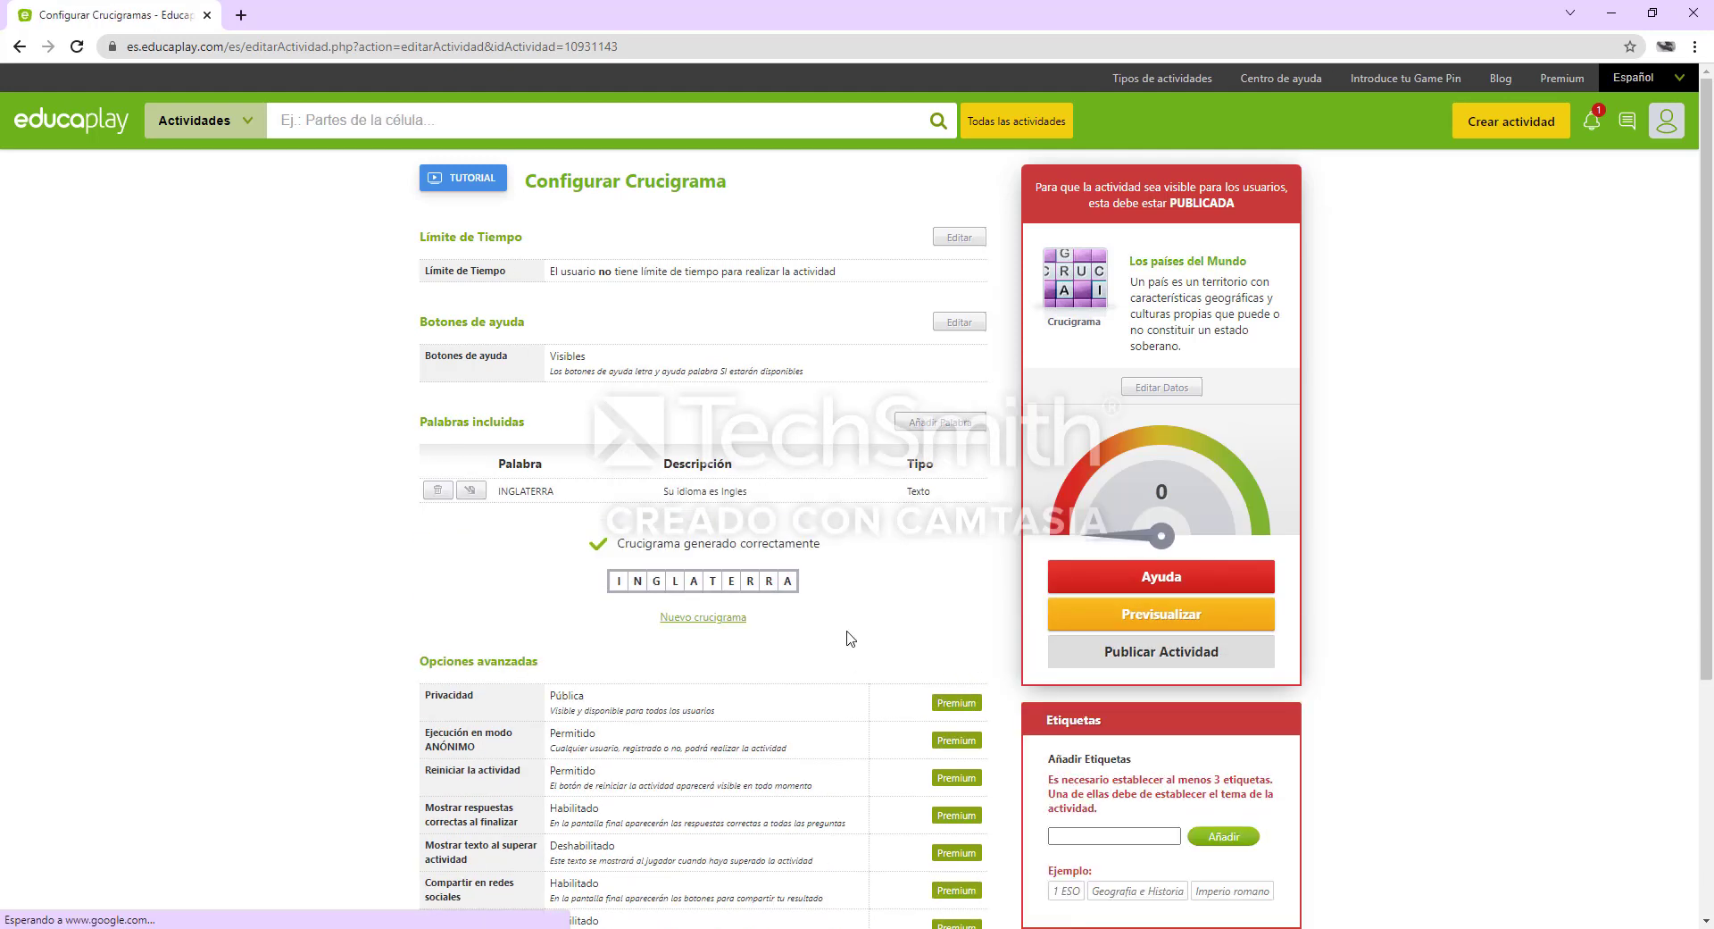
Add the word "Argentina" to the crossword with the text definition "Su capital es Buenos Aires"
click(961, 426)
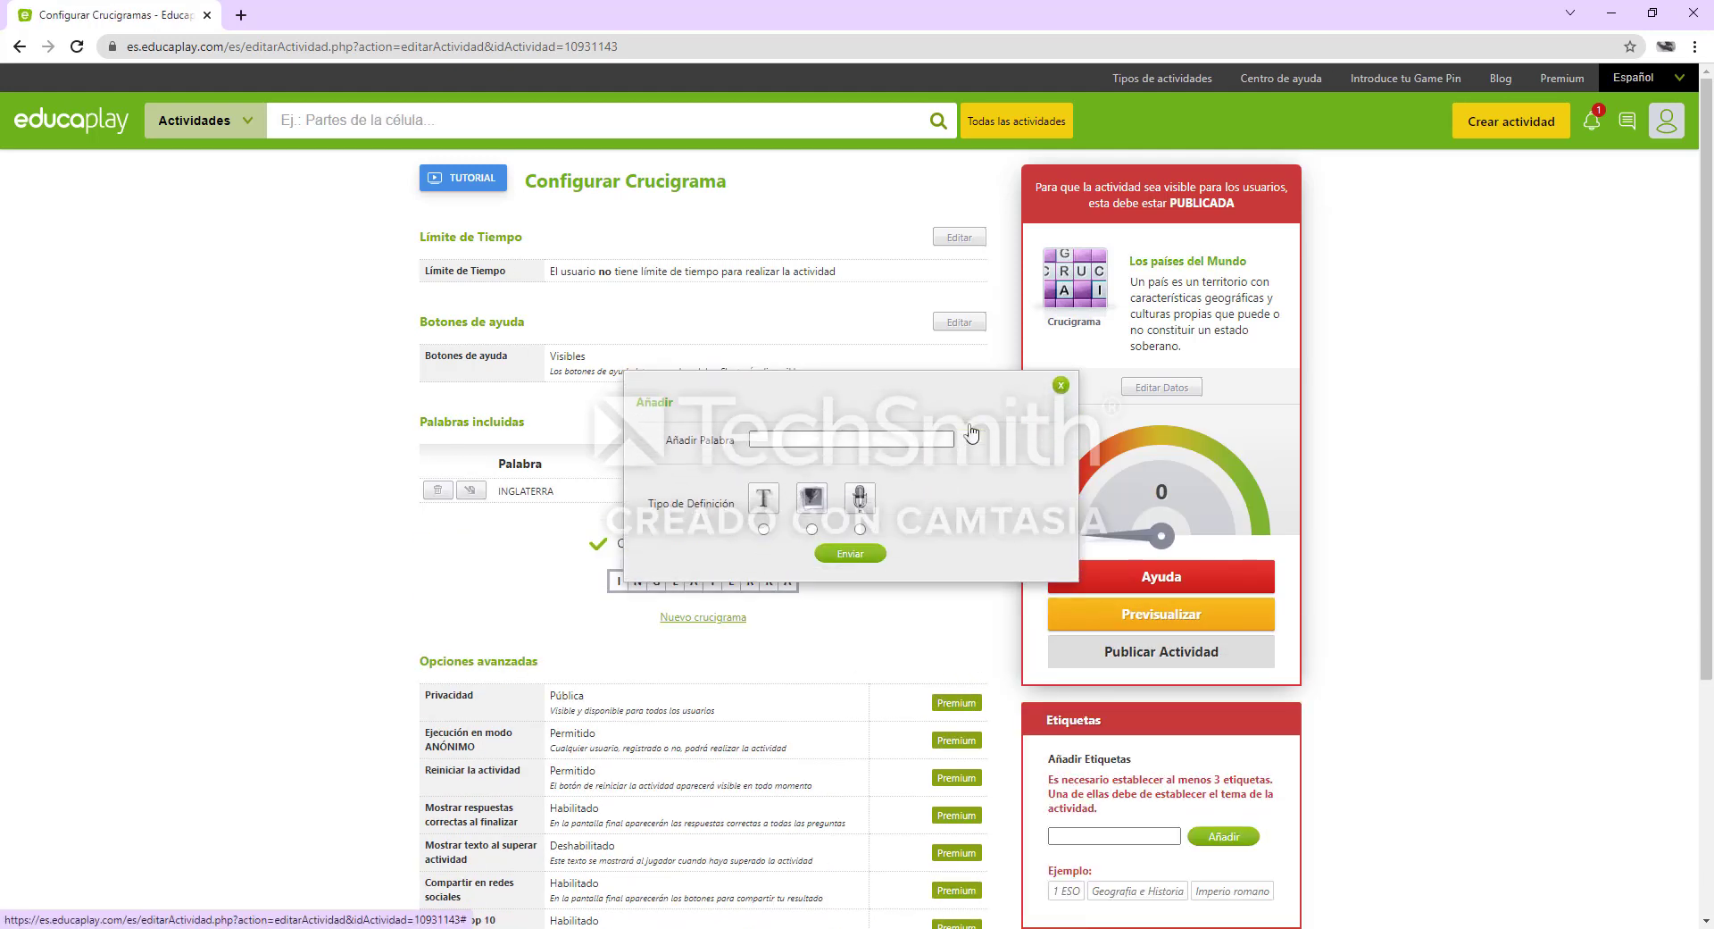
click(915, 438)
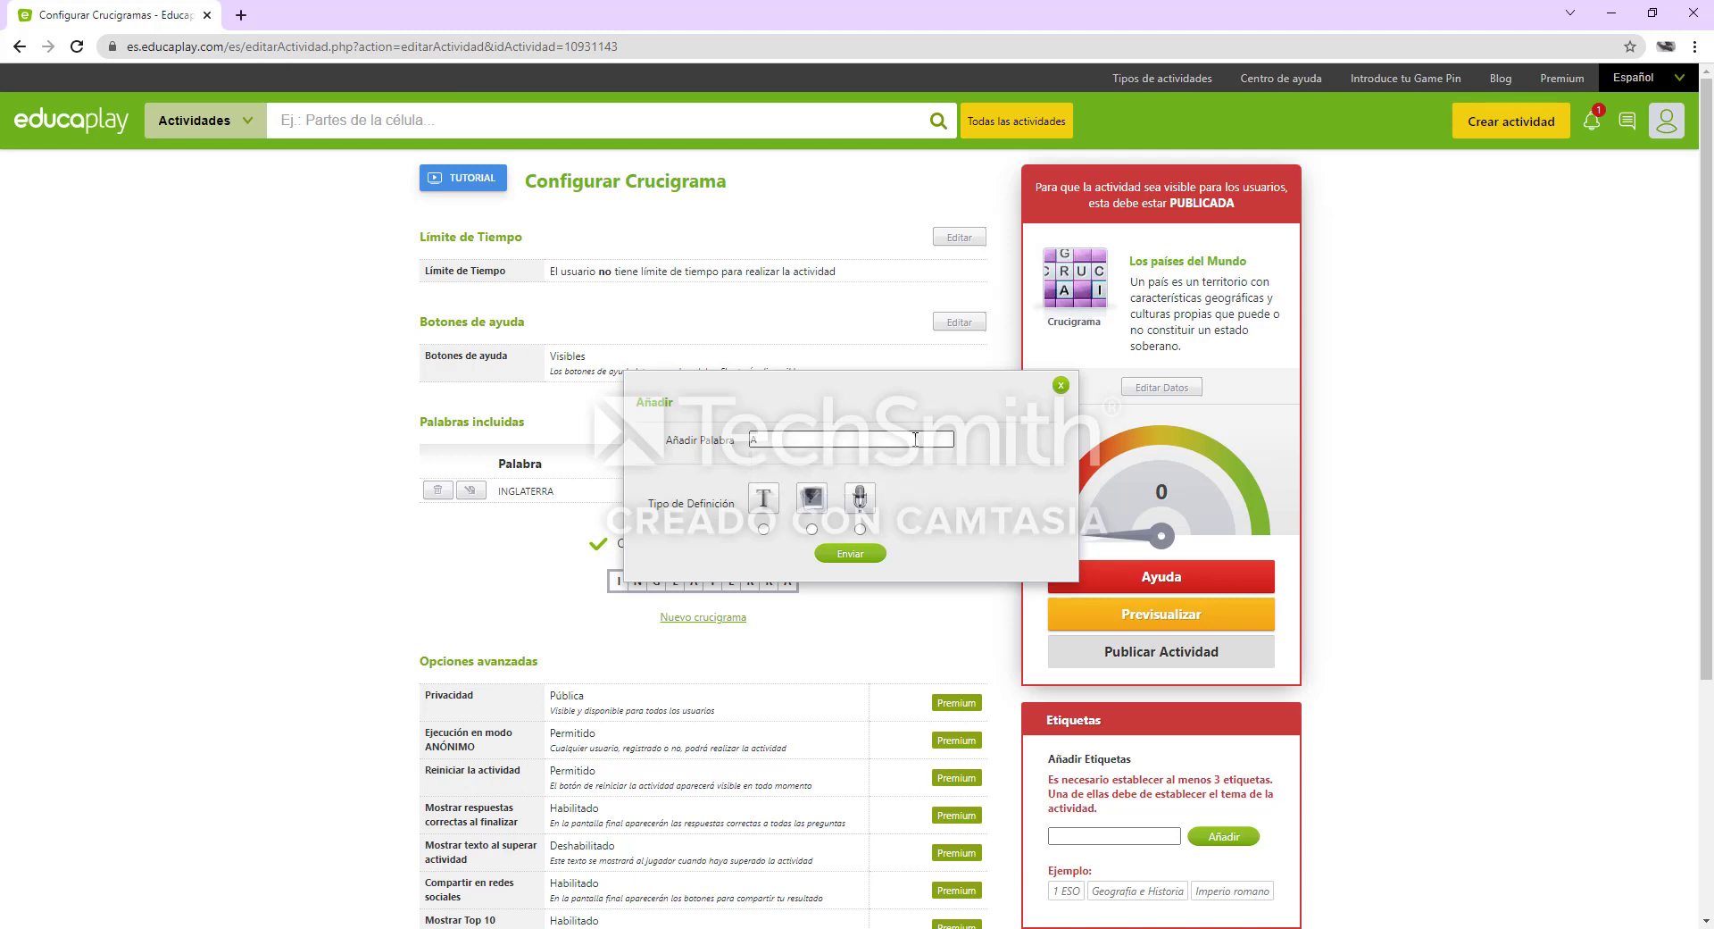
text(Argentina)
click(764, 500)
click(820, 557)
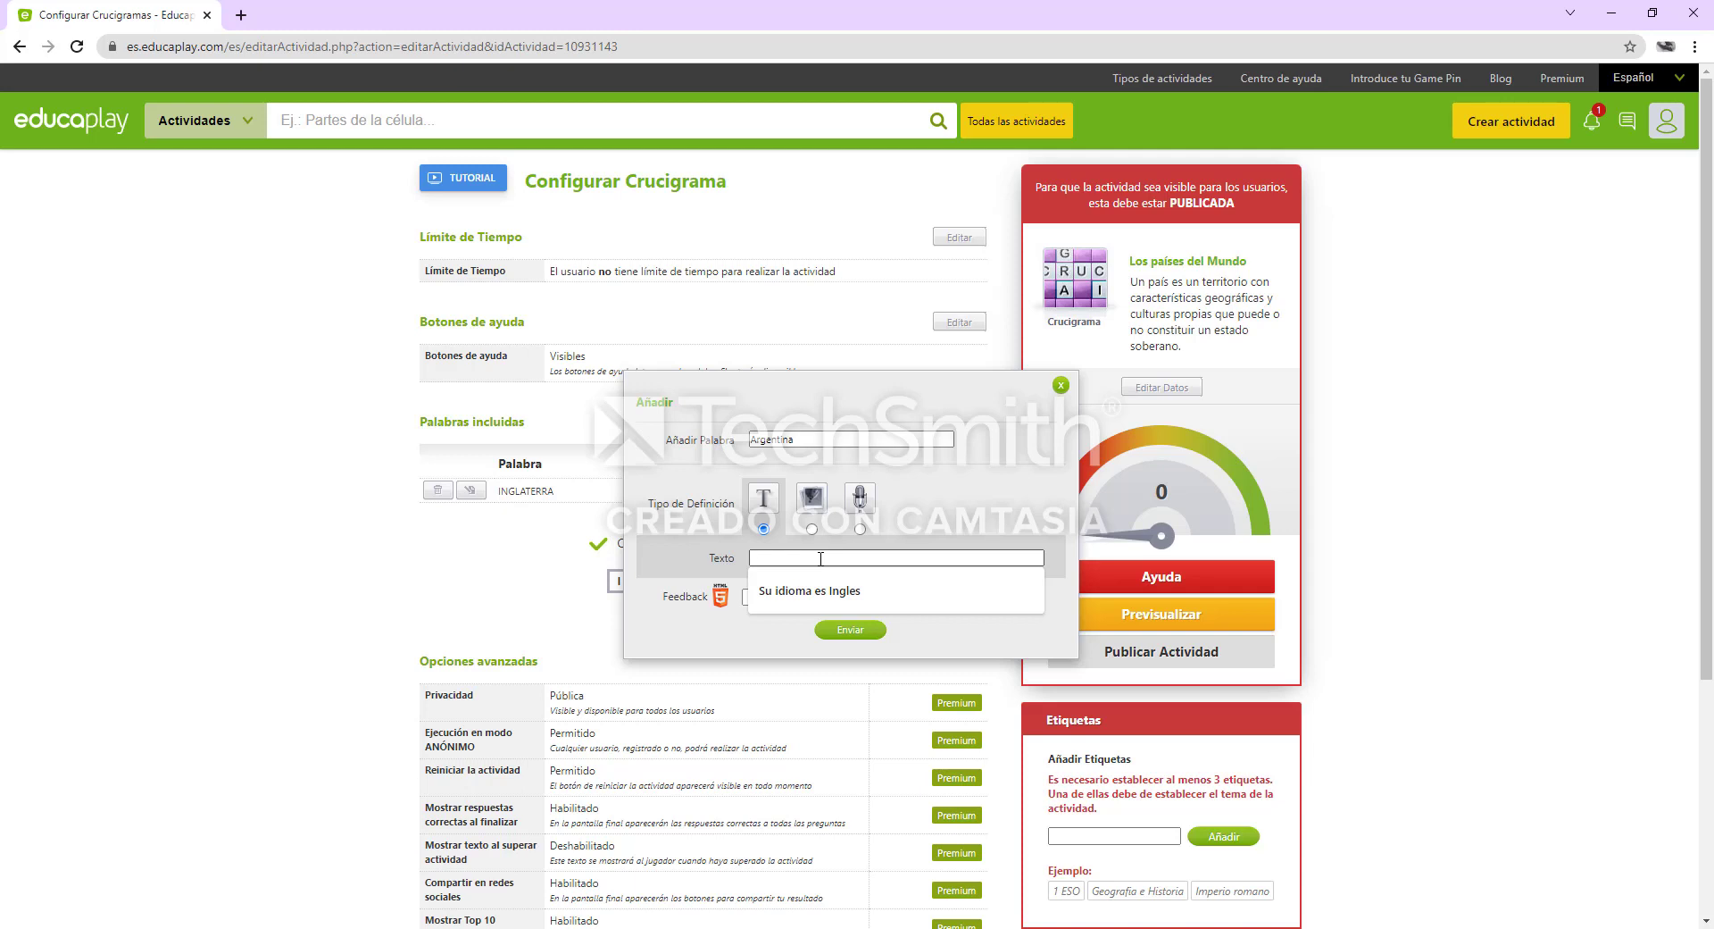
text(Su ca)
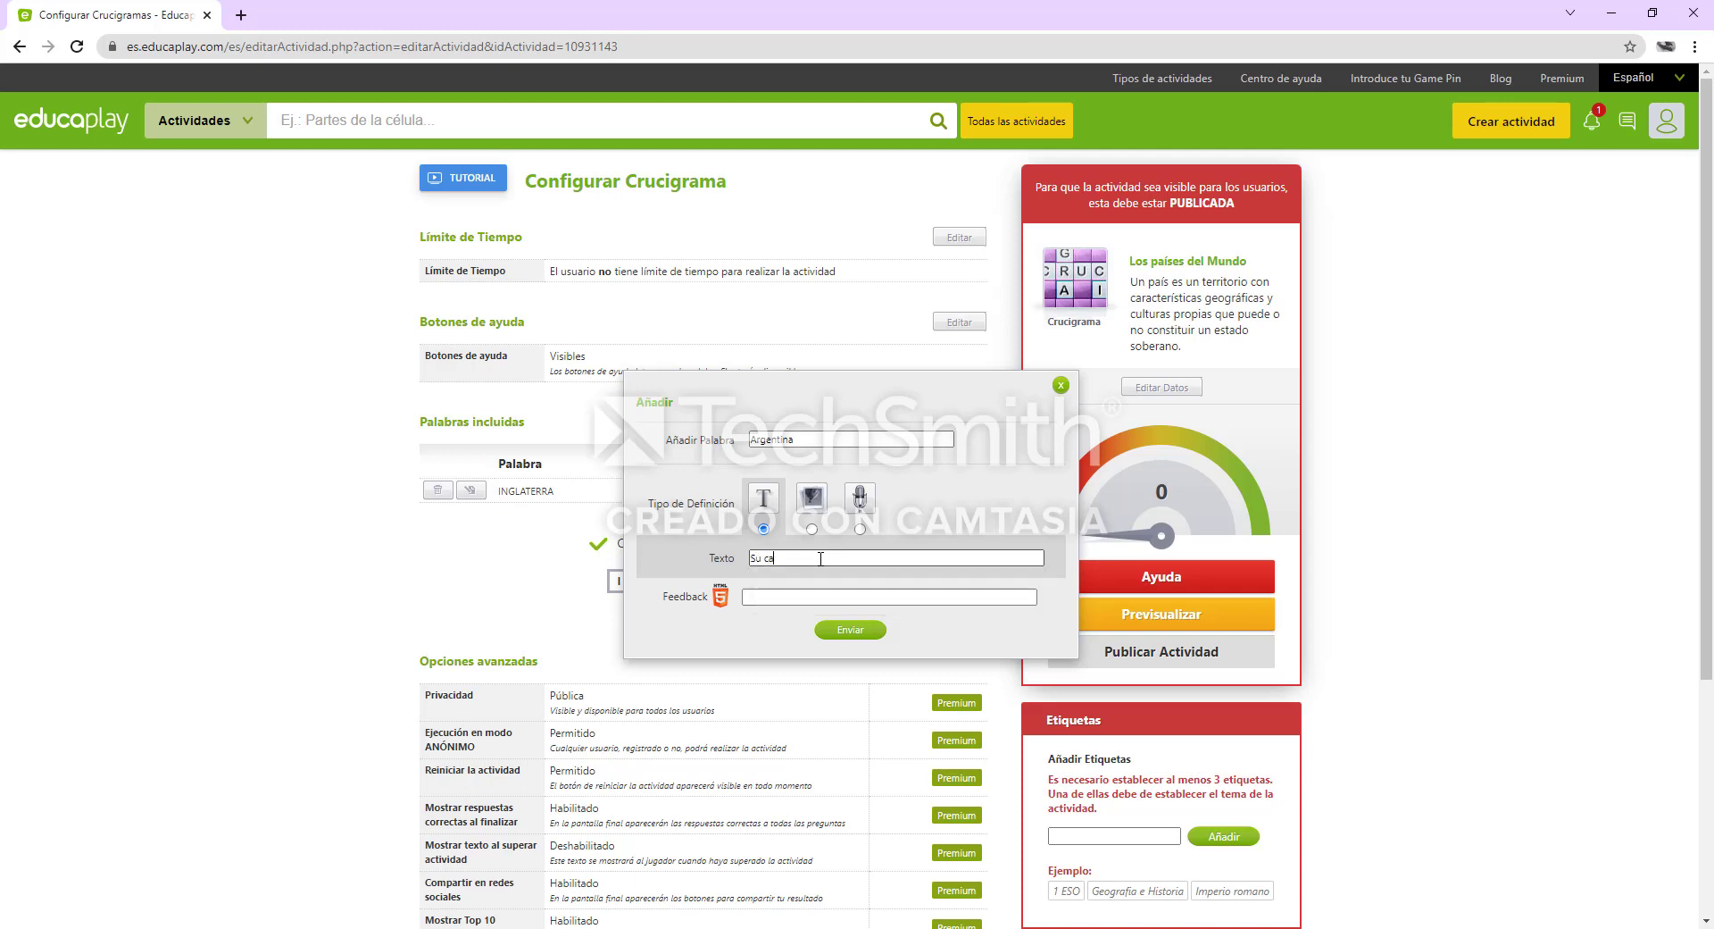
text(pital es Buenos Aires)
click(850, 632)
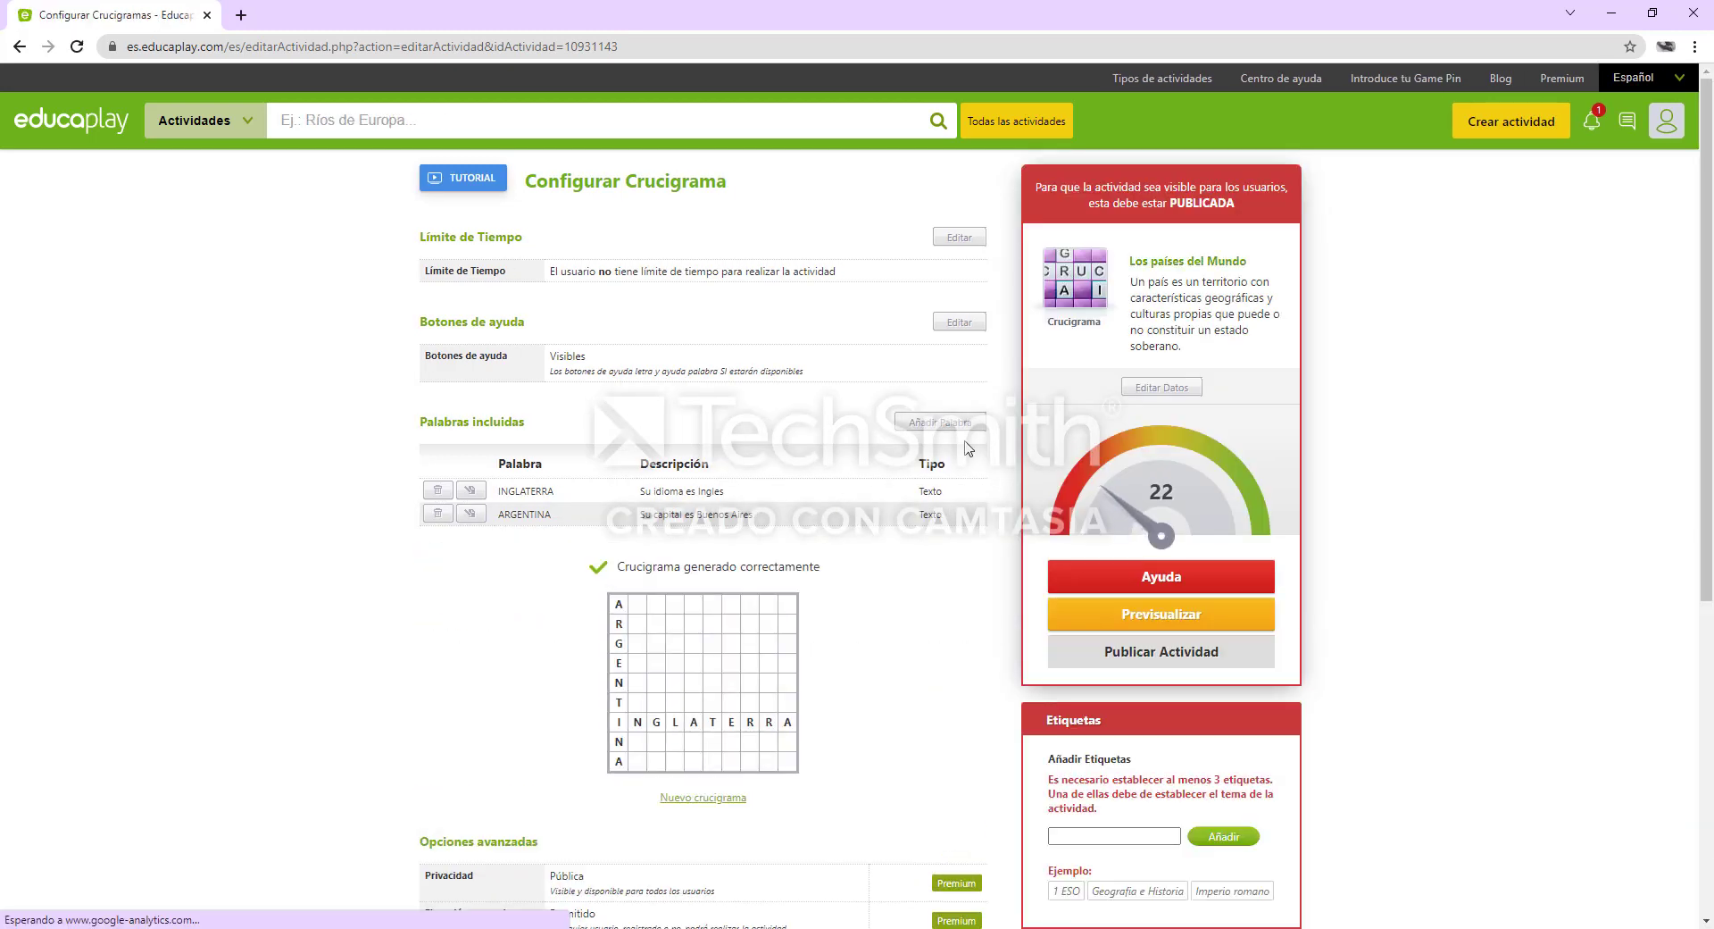
Start a new crossword entry with the word "Brasil" and a text definition
click(961, 430)
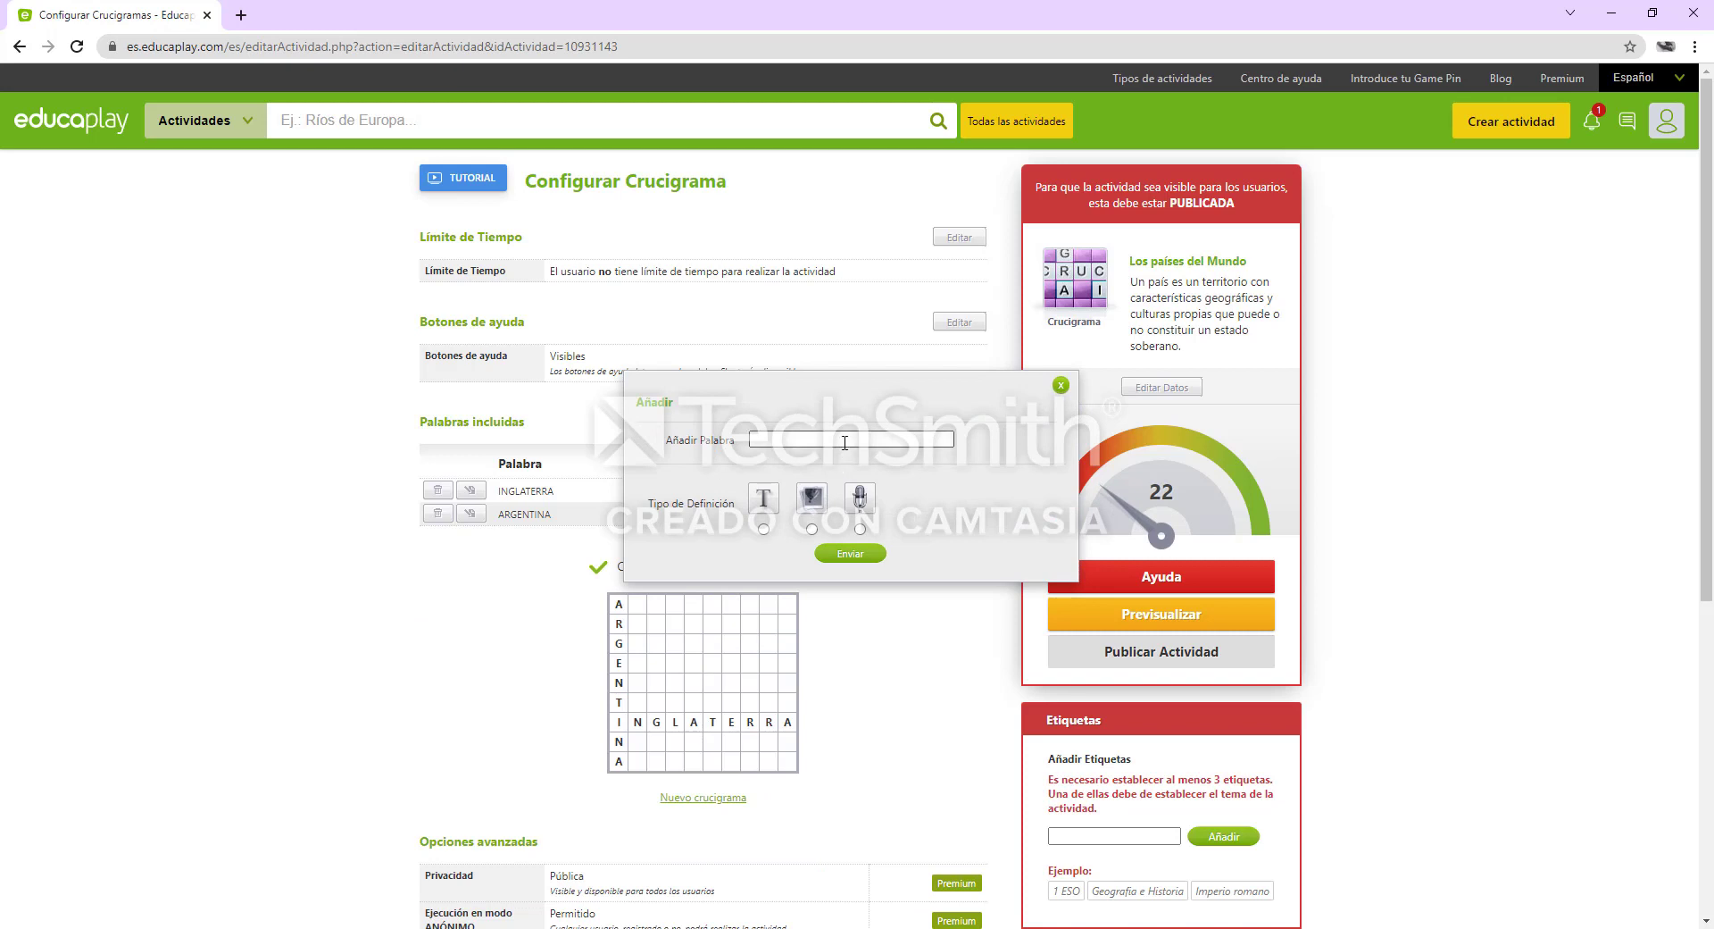
click(845, 440)
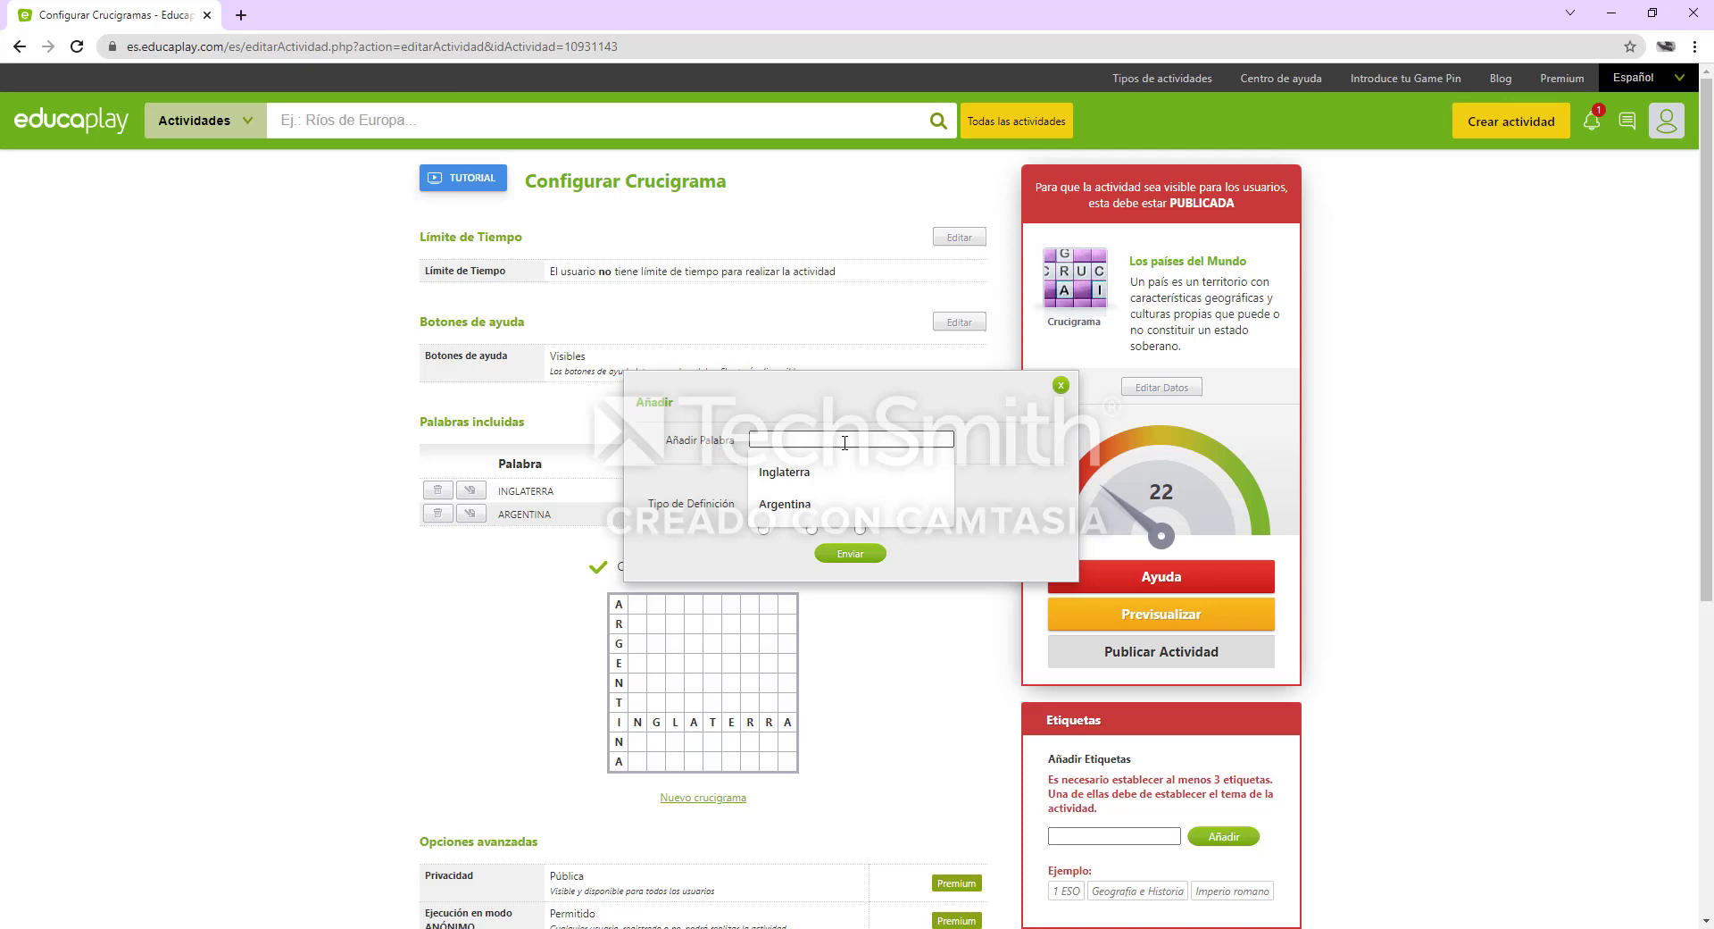
text(Brasil)
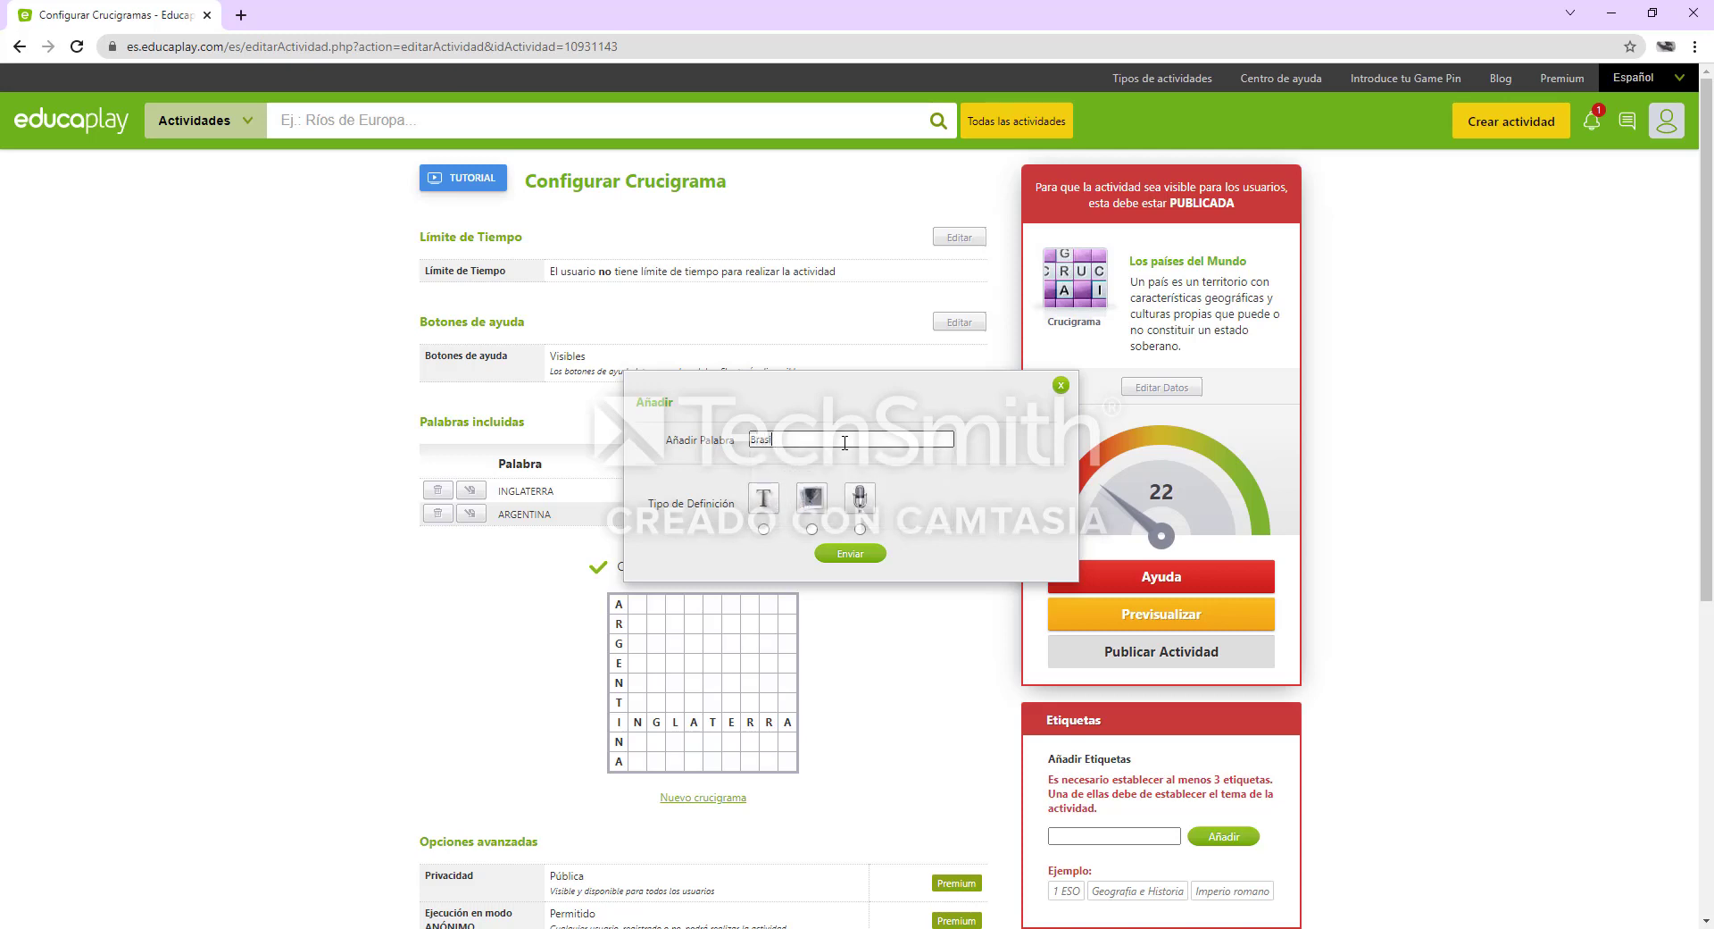
click(763, 529)
click(803, 561)
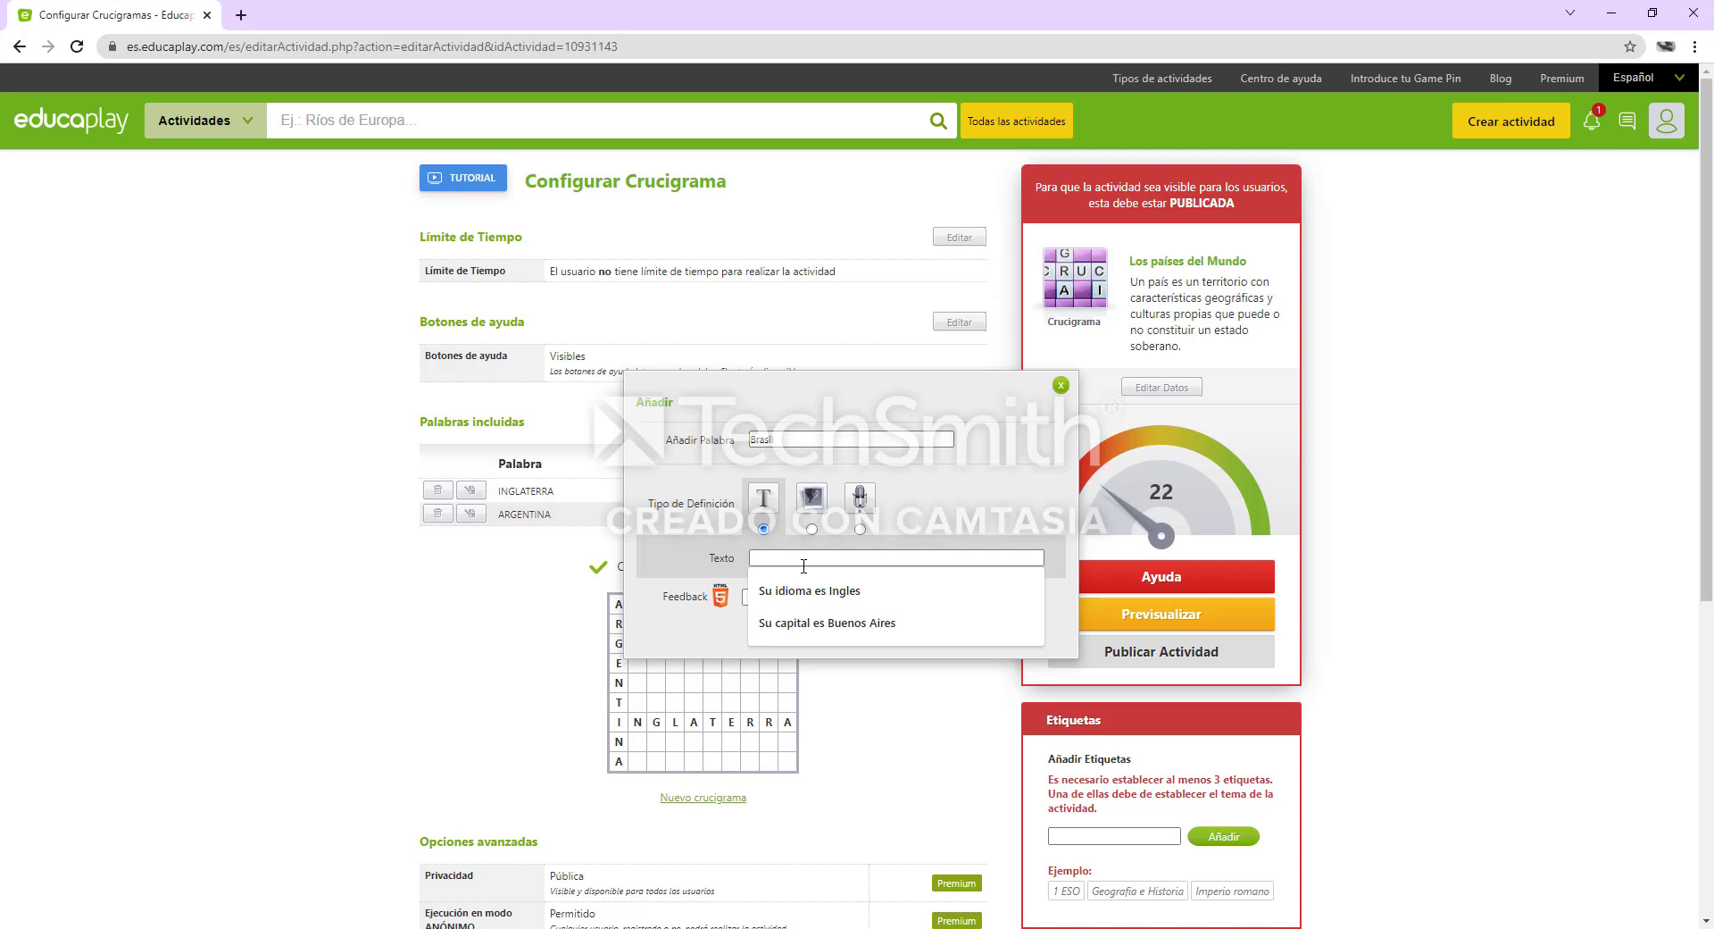
Replace the entry's word with "Venezuela", enter the text definition "Arepas" and submit it
click(789, 440)
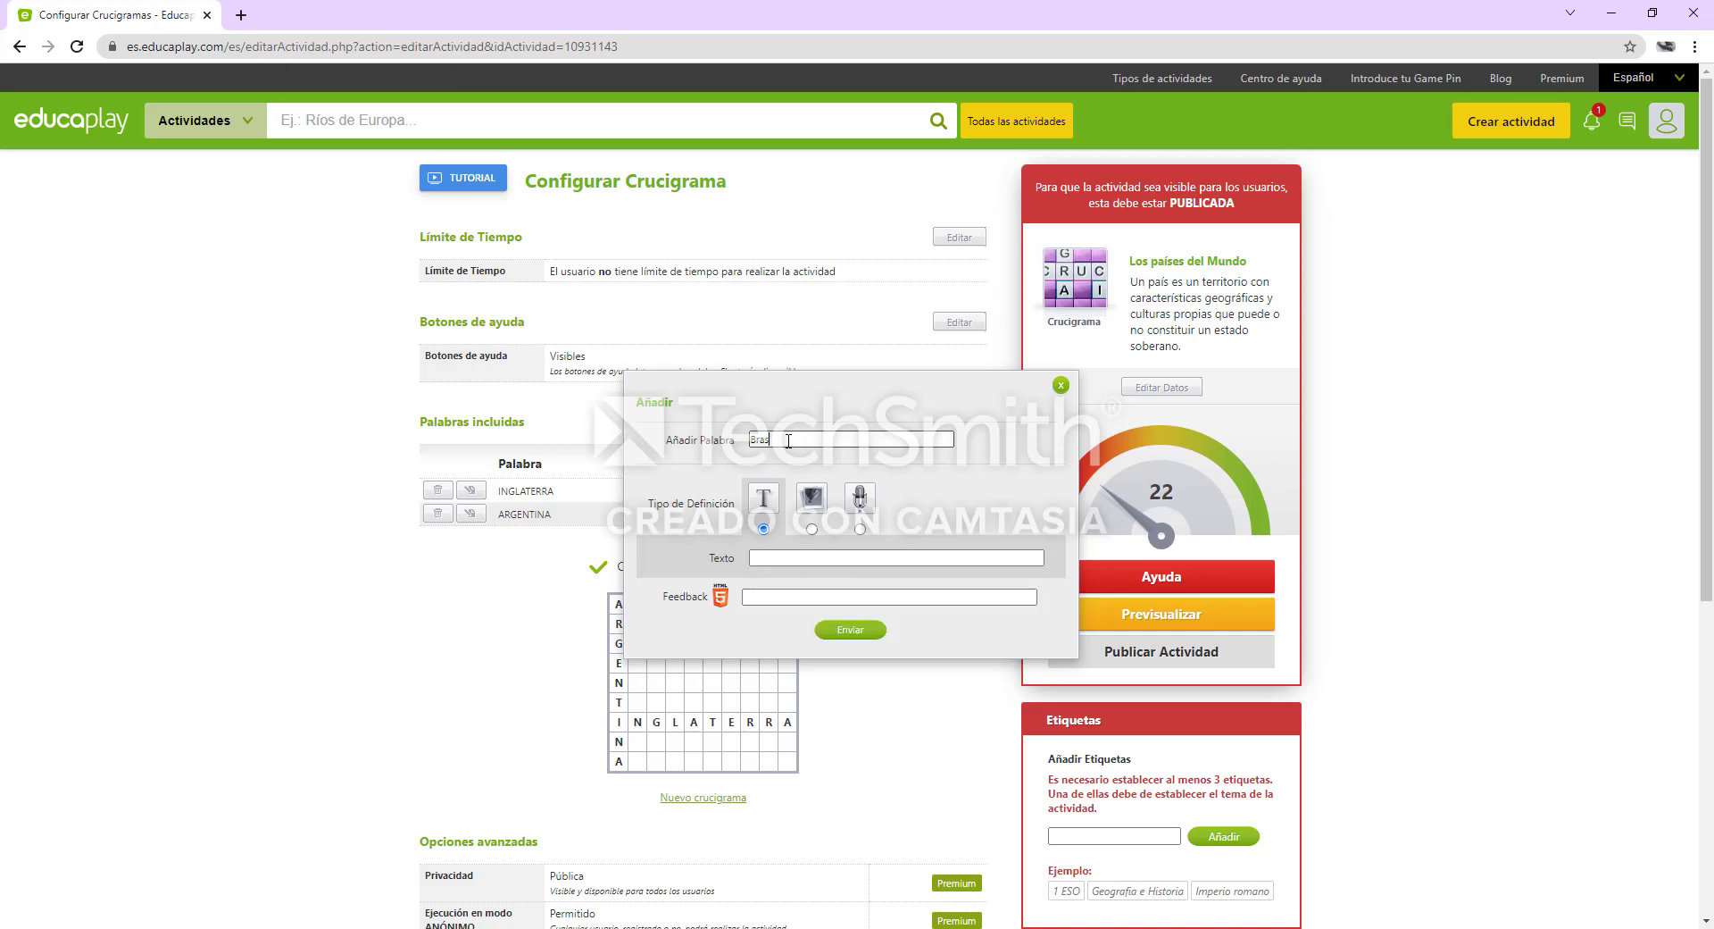
key(BackSpace)
key(BackSpace)
key(BackSpace)
key(BackSpace)
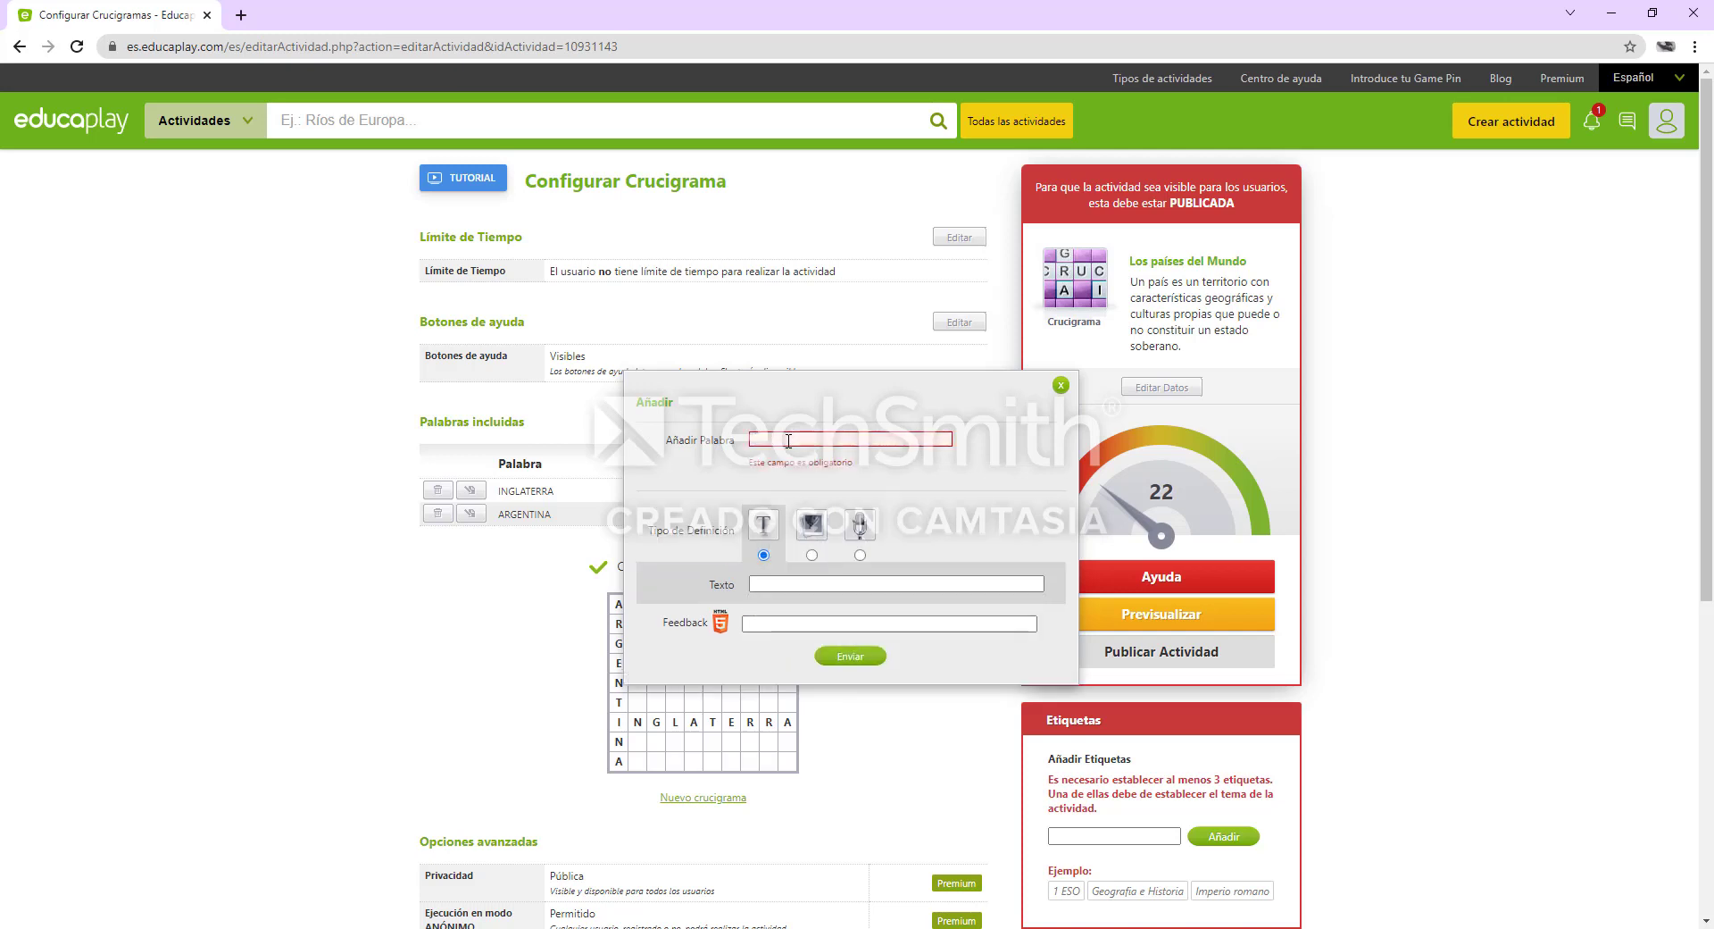
text(Venezuela)
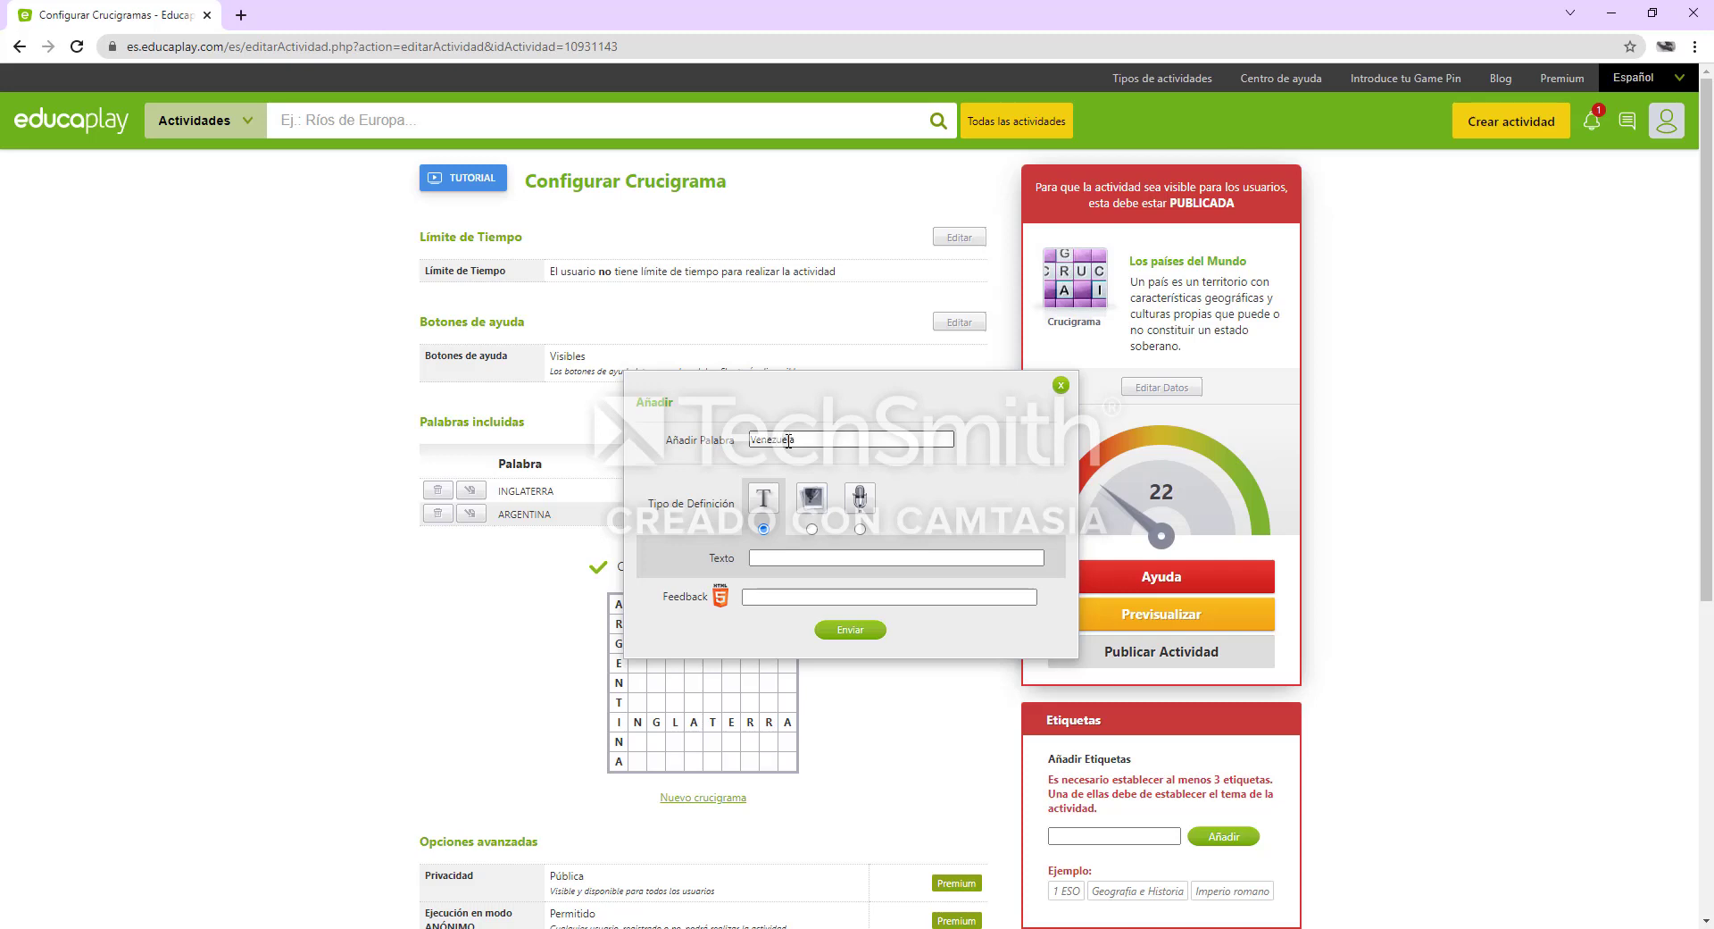
click(840, 555)
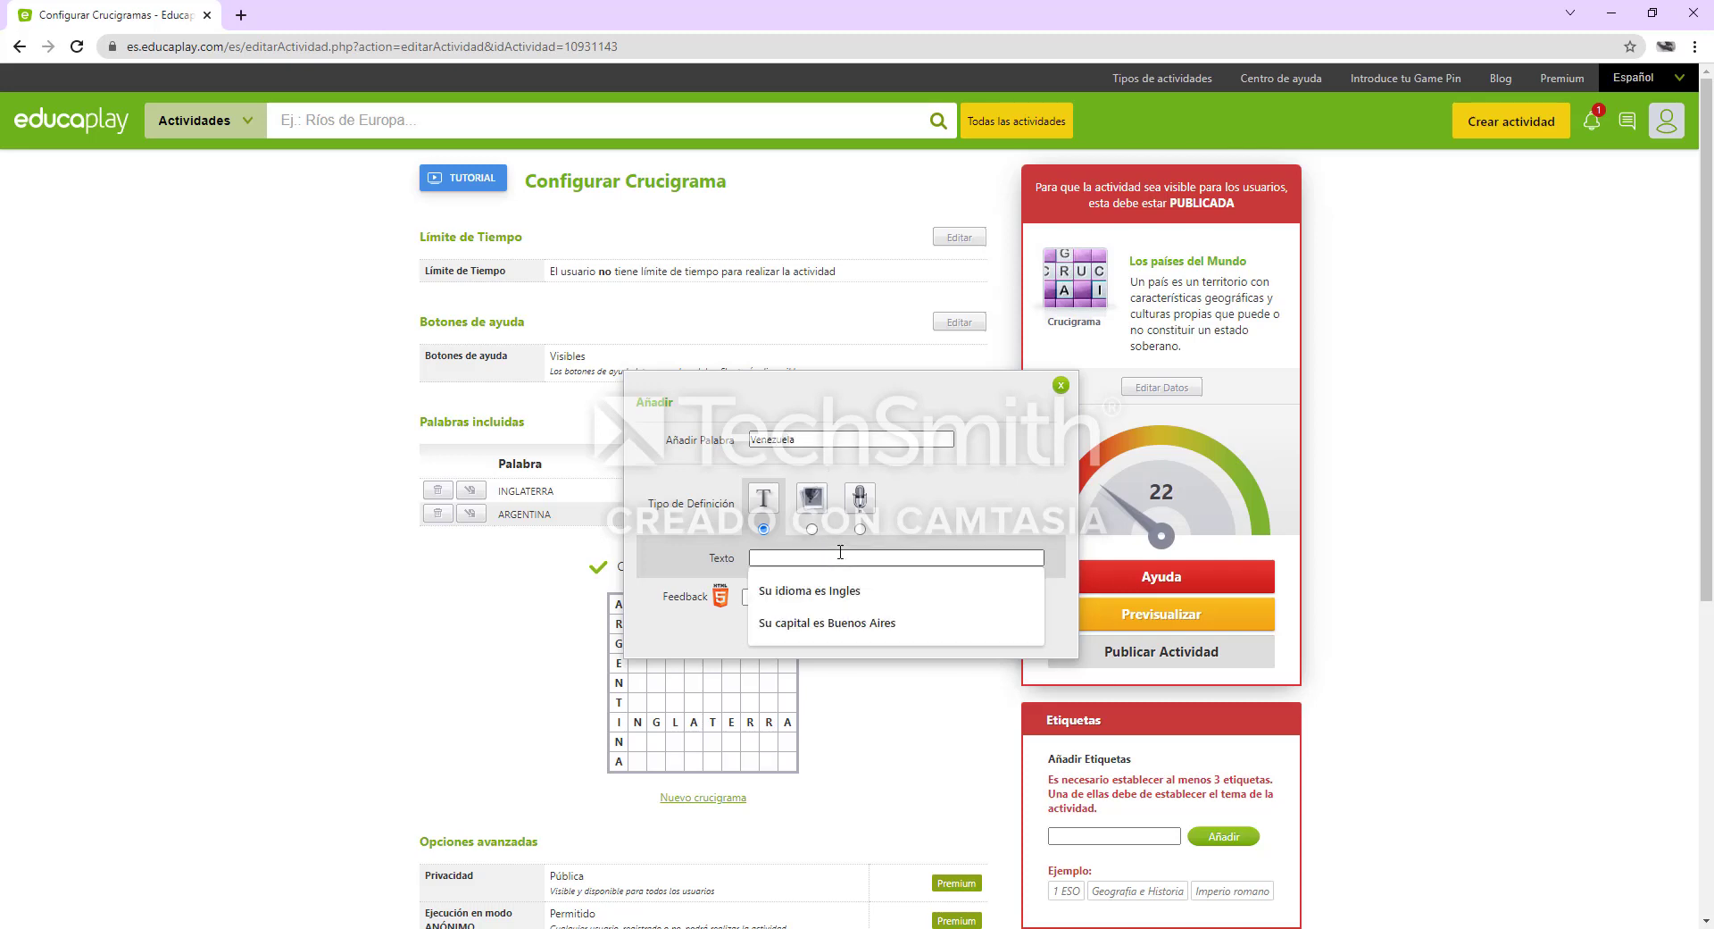
text(Arepas)
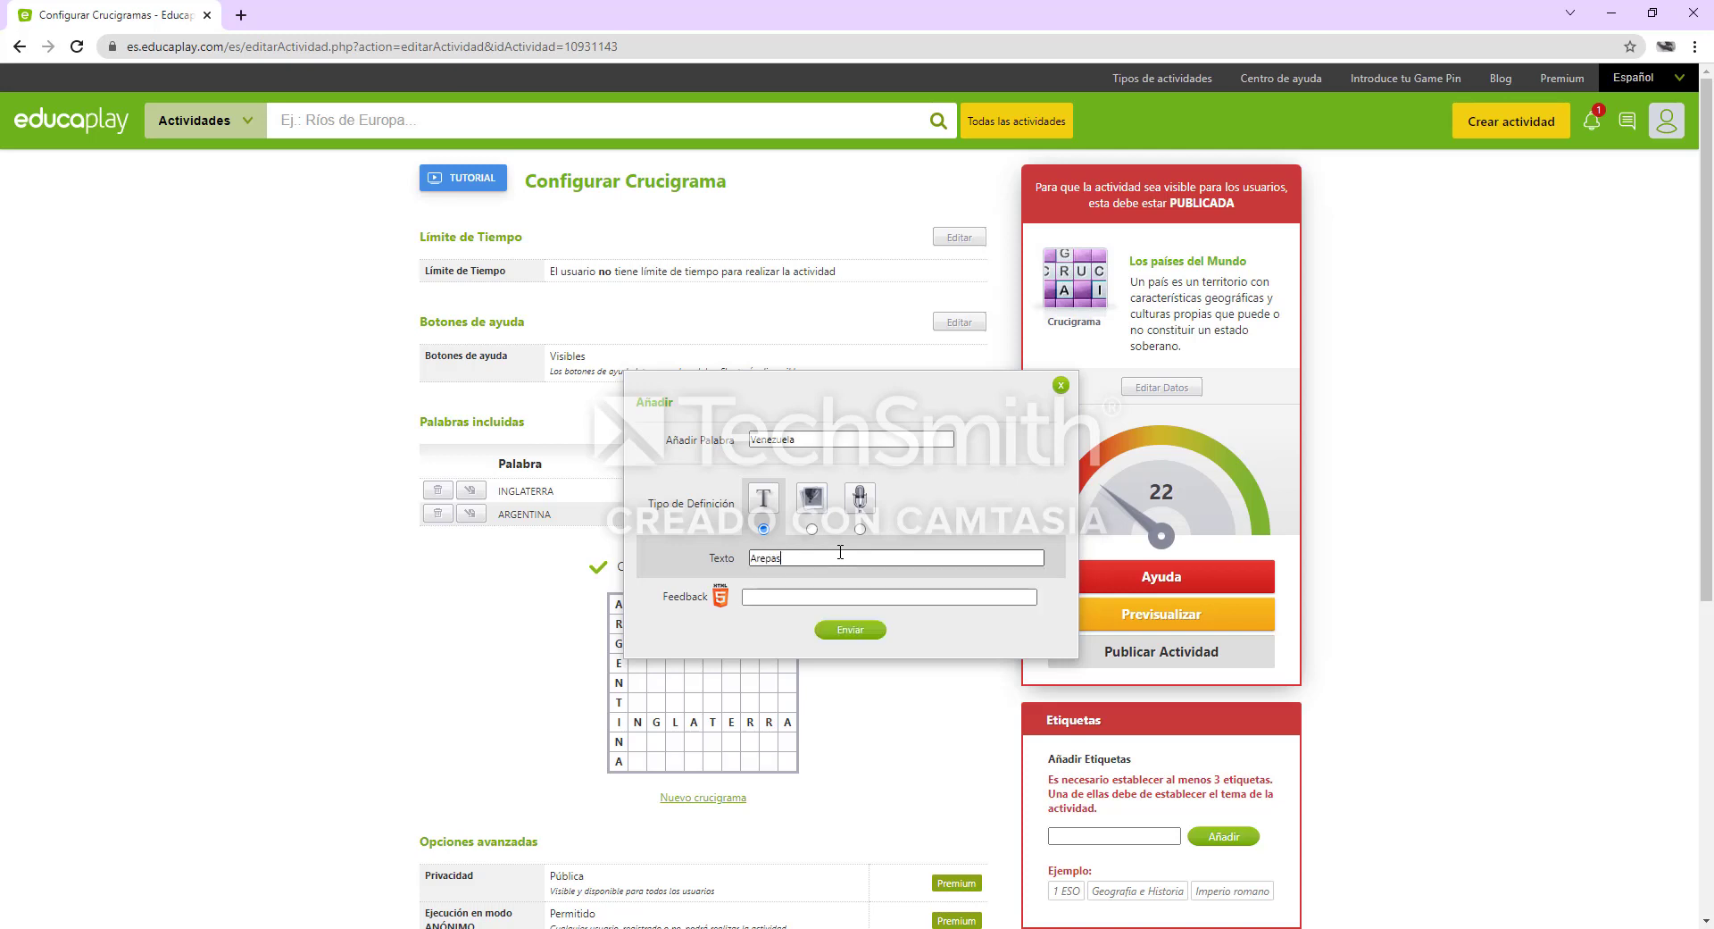
click(842, 632)
Add the word "Colombia" to the crossword with the text definition "Su capital es Bogotá", using the spell-check suggestion for the accent
click(953, 423)
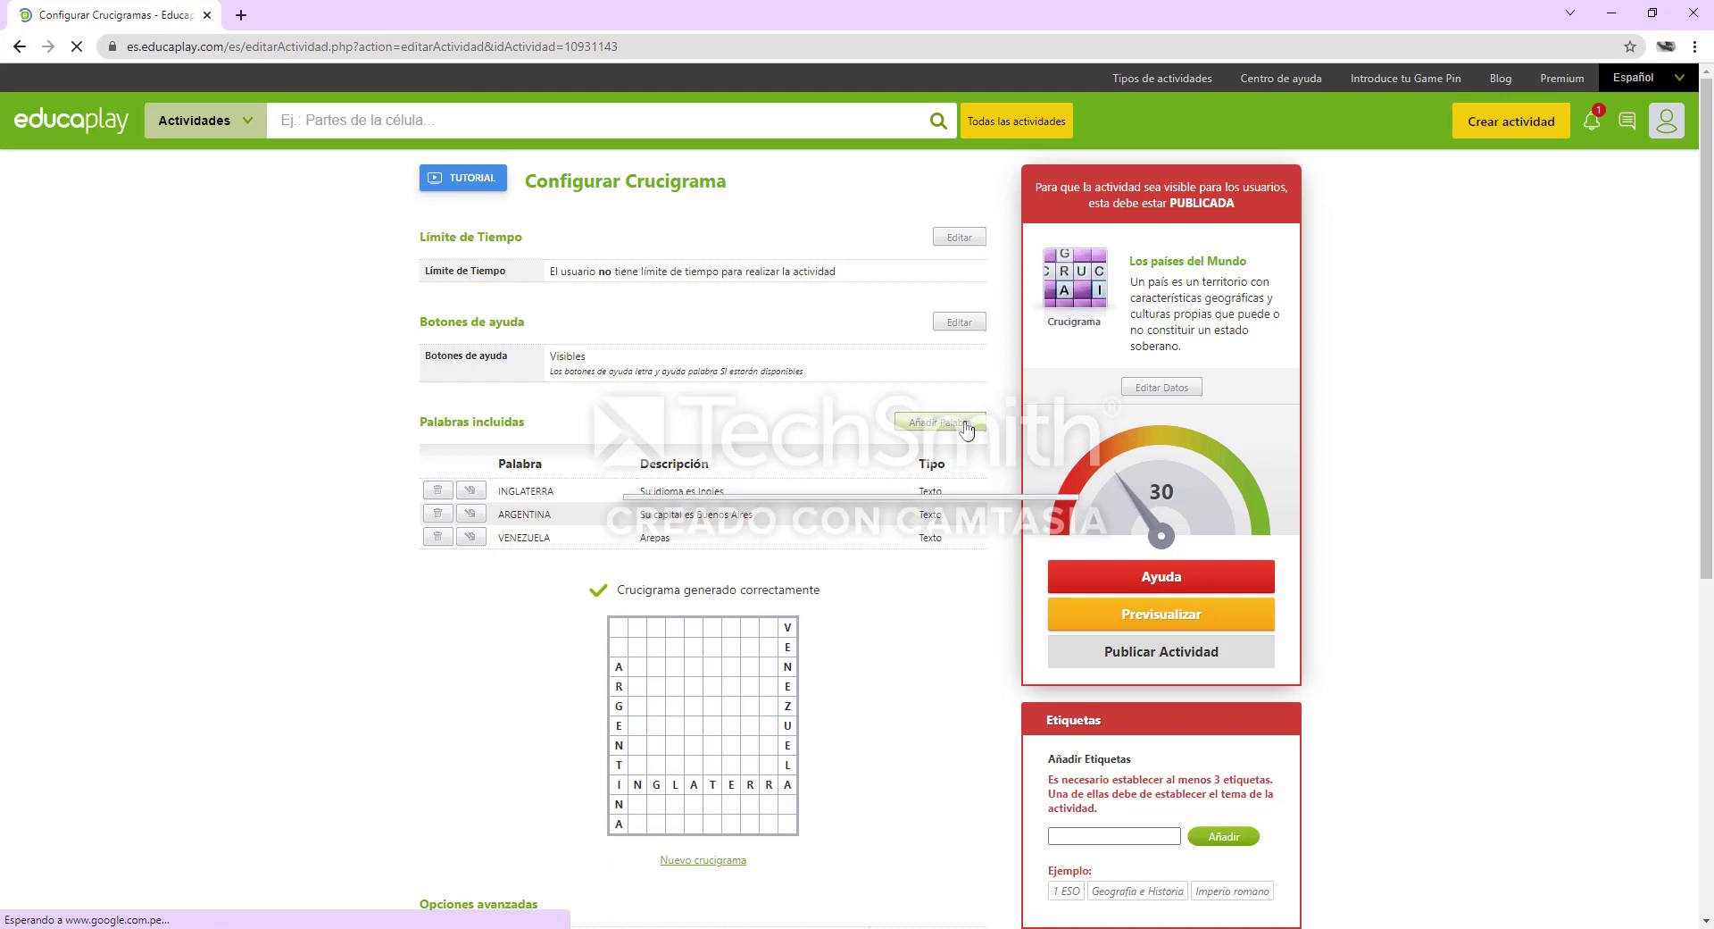
click(866, 439)
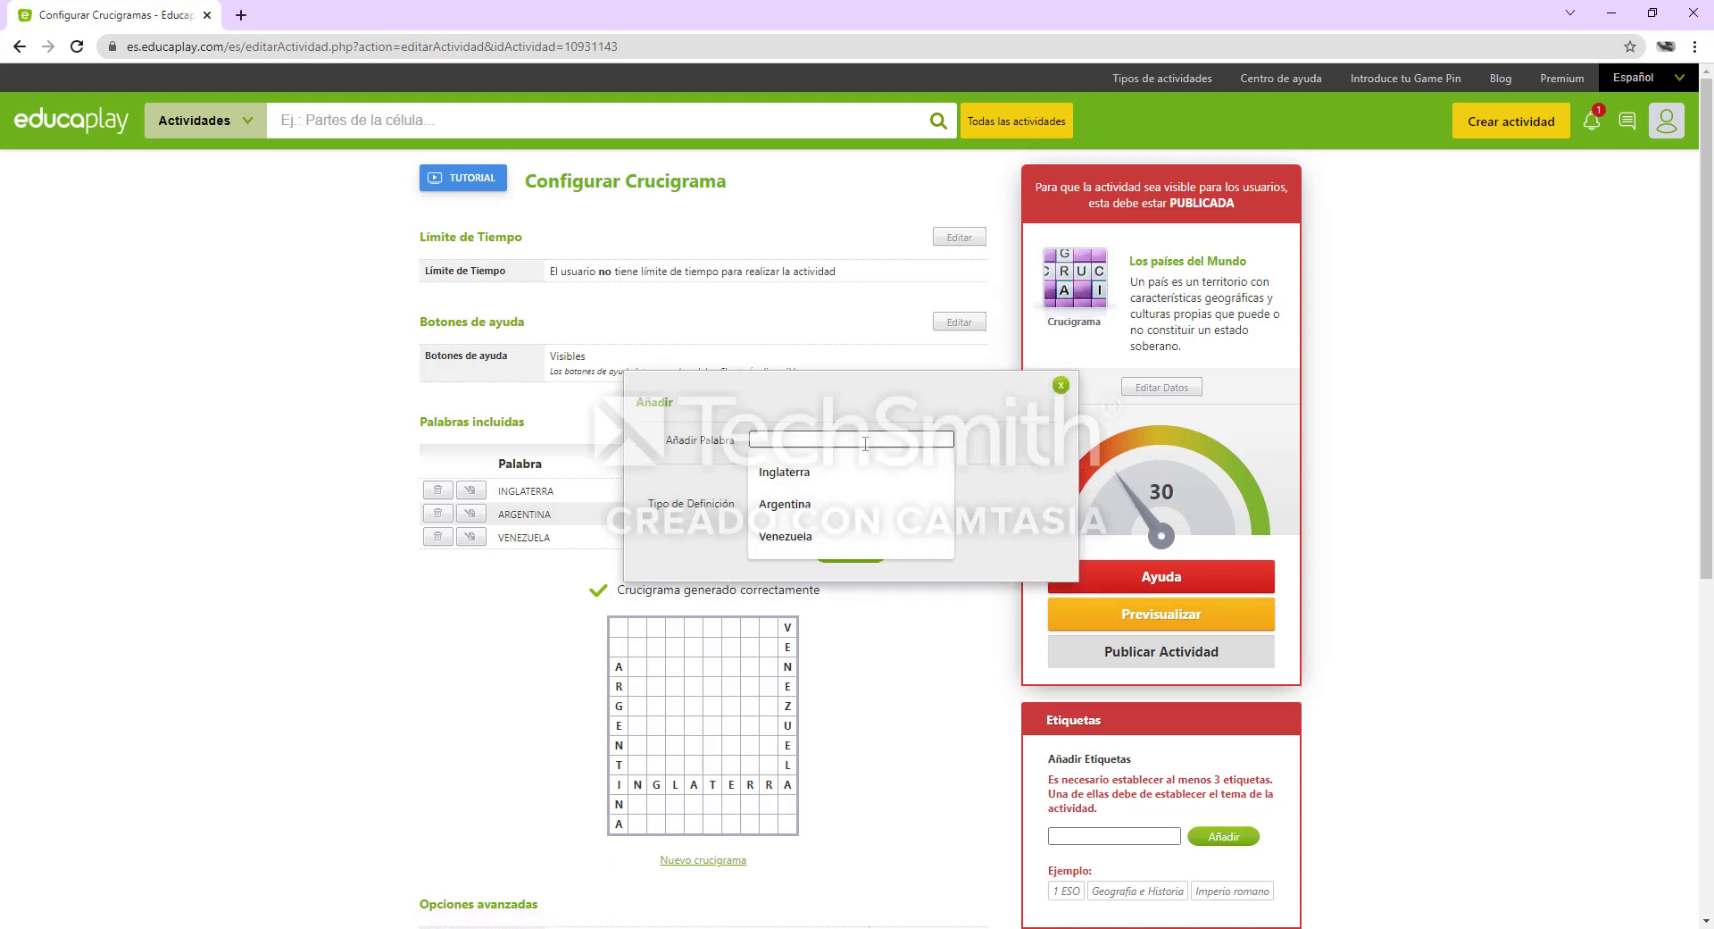
text(Co)
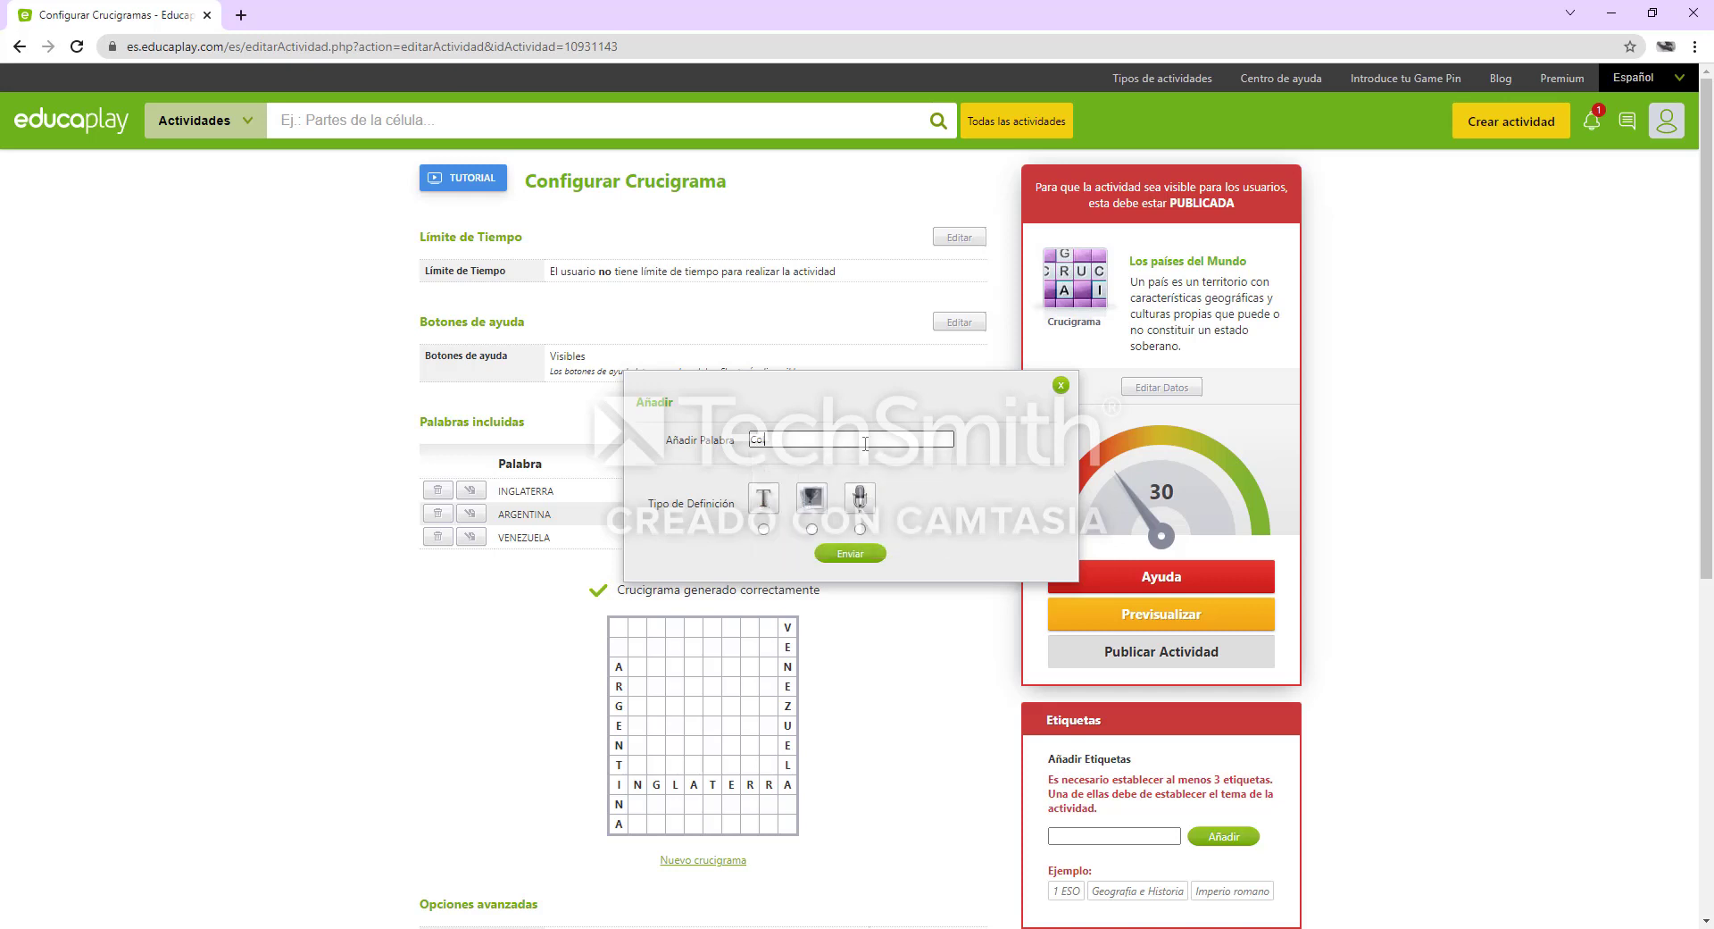
text(lombia)
click(763, 528)
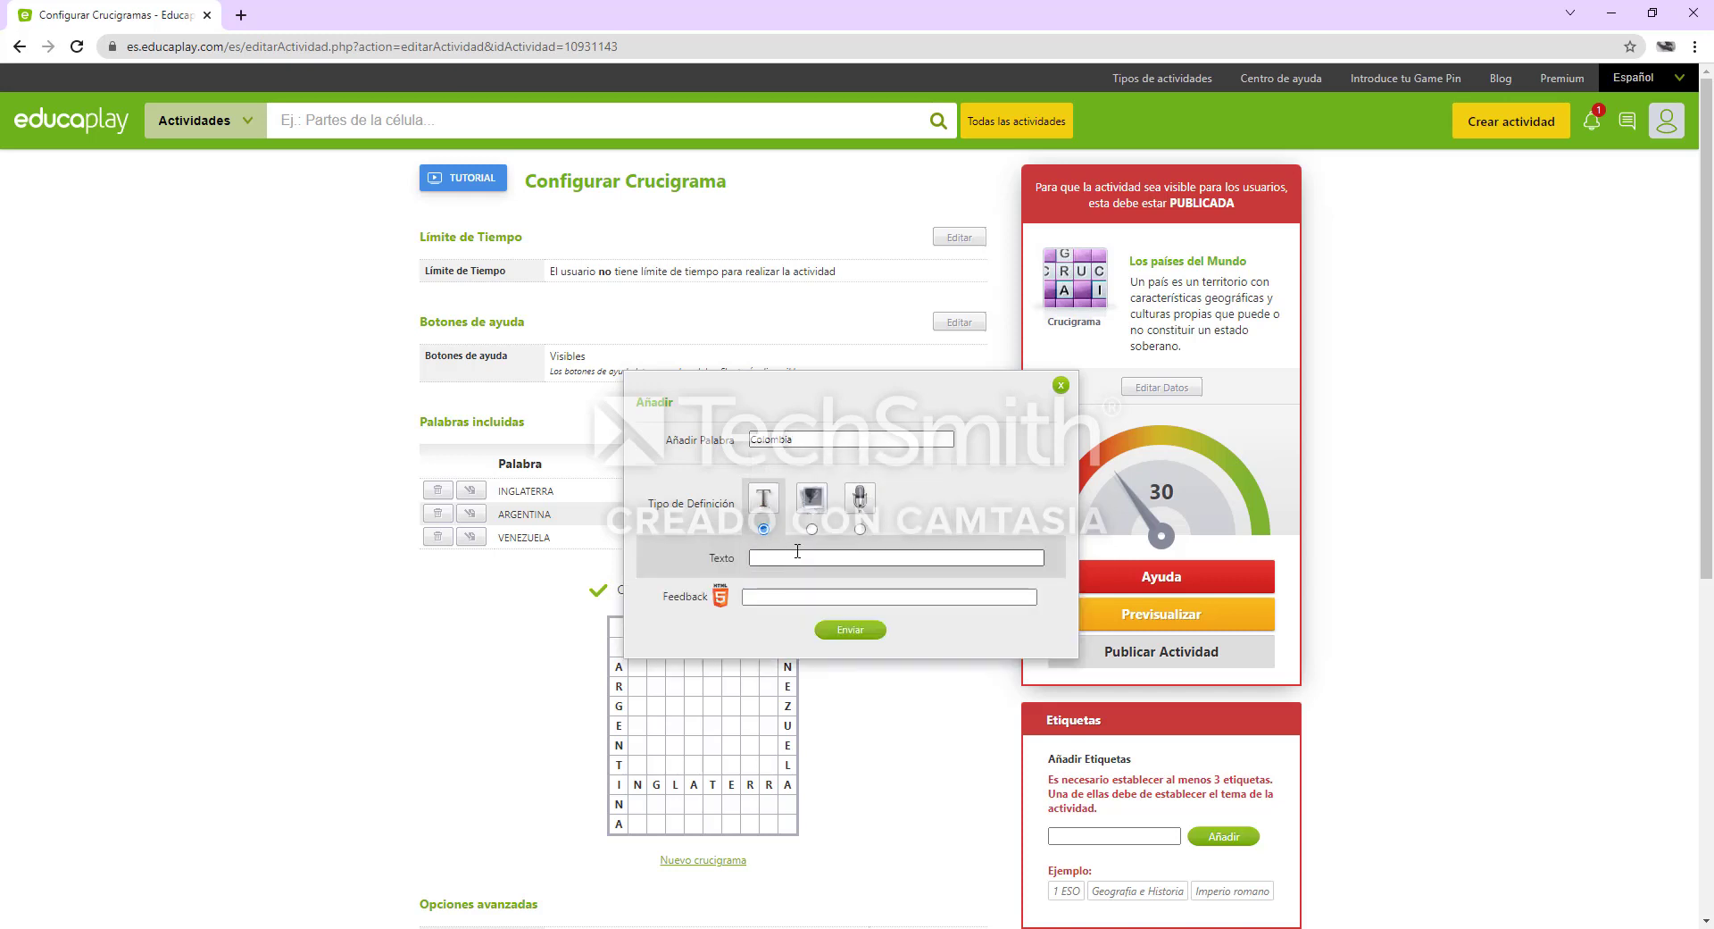
click(800, 557)
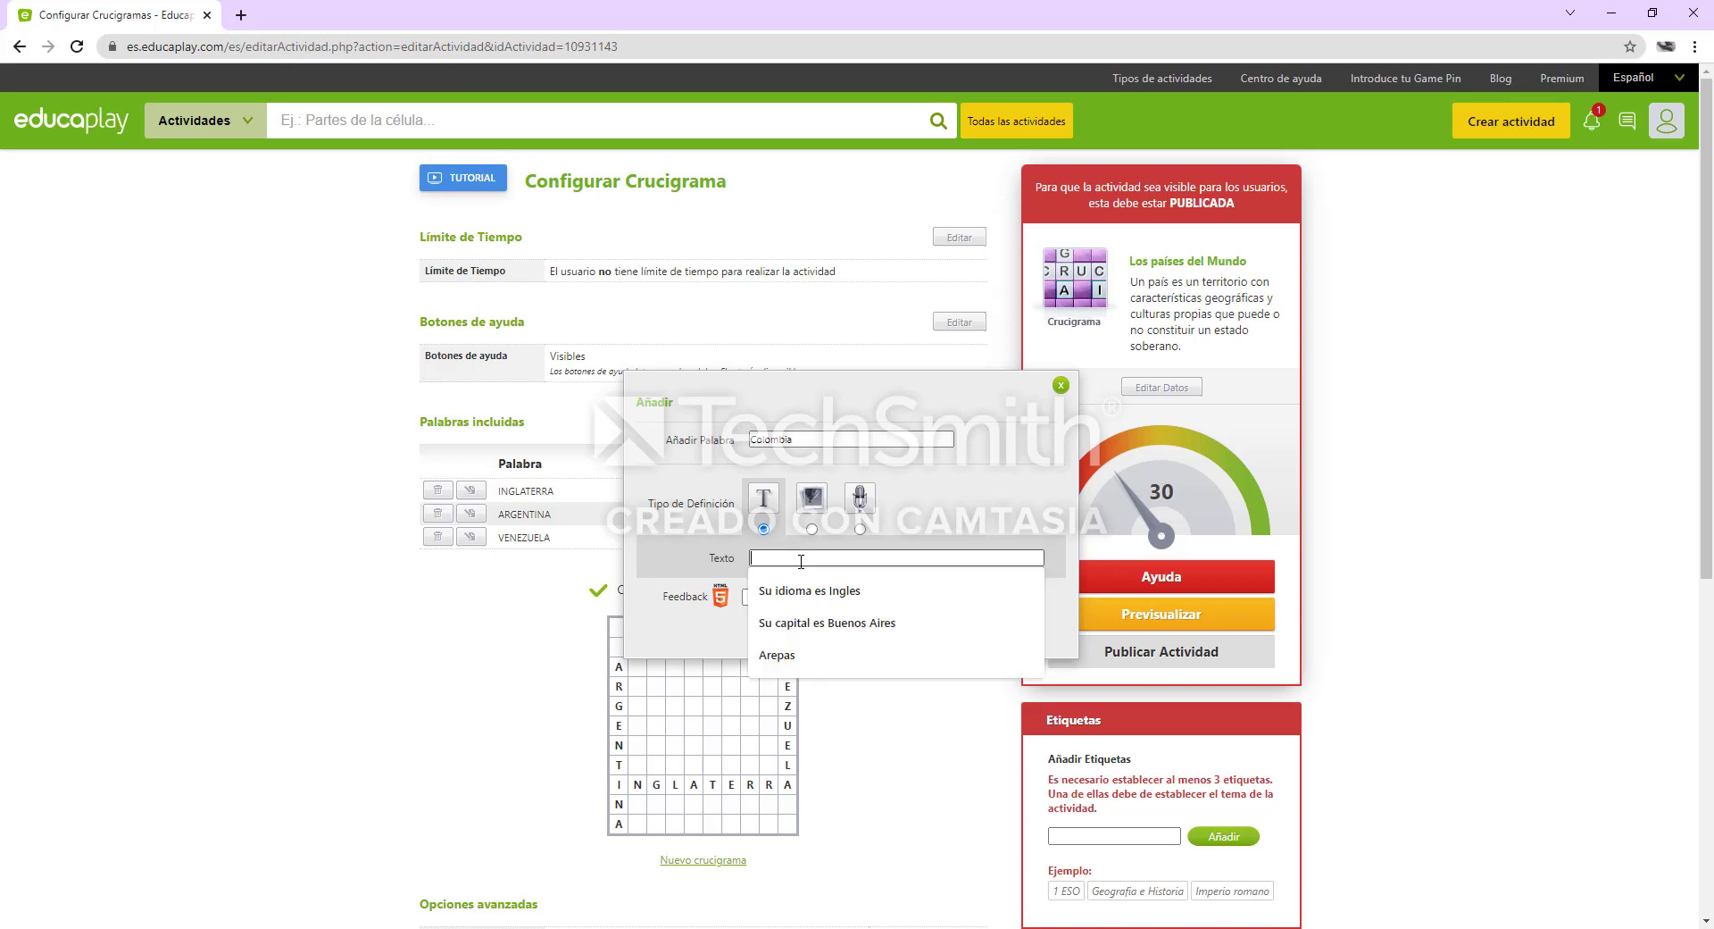
text(Su cap)
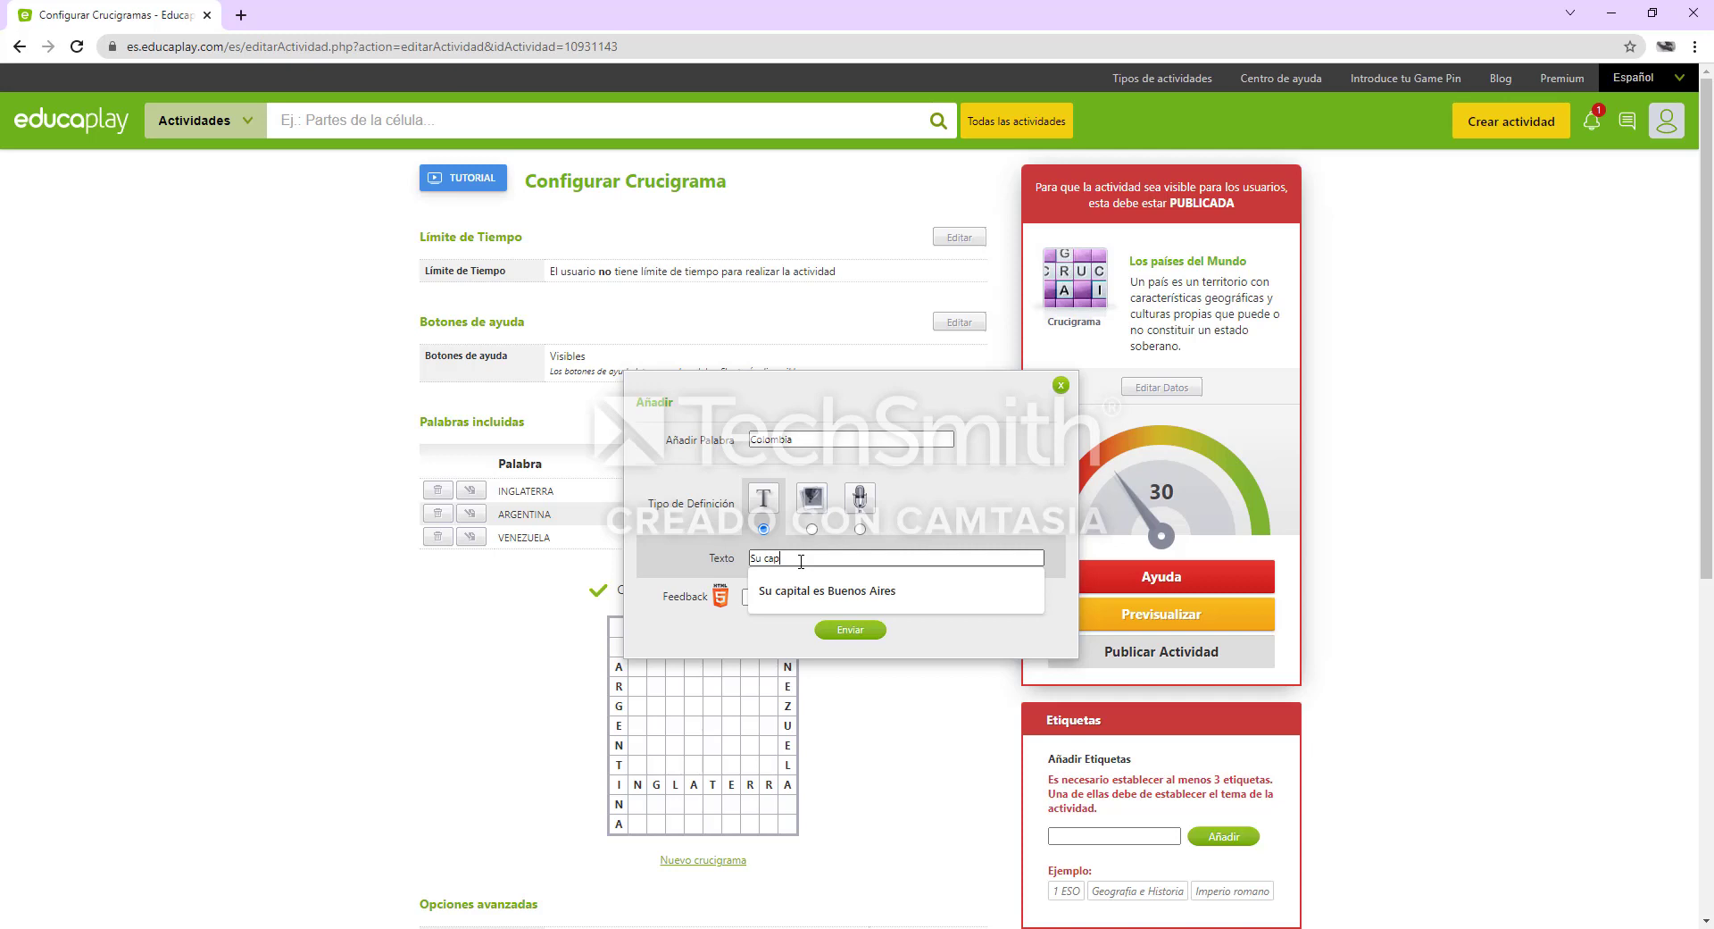
text(ital es Bogota)
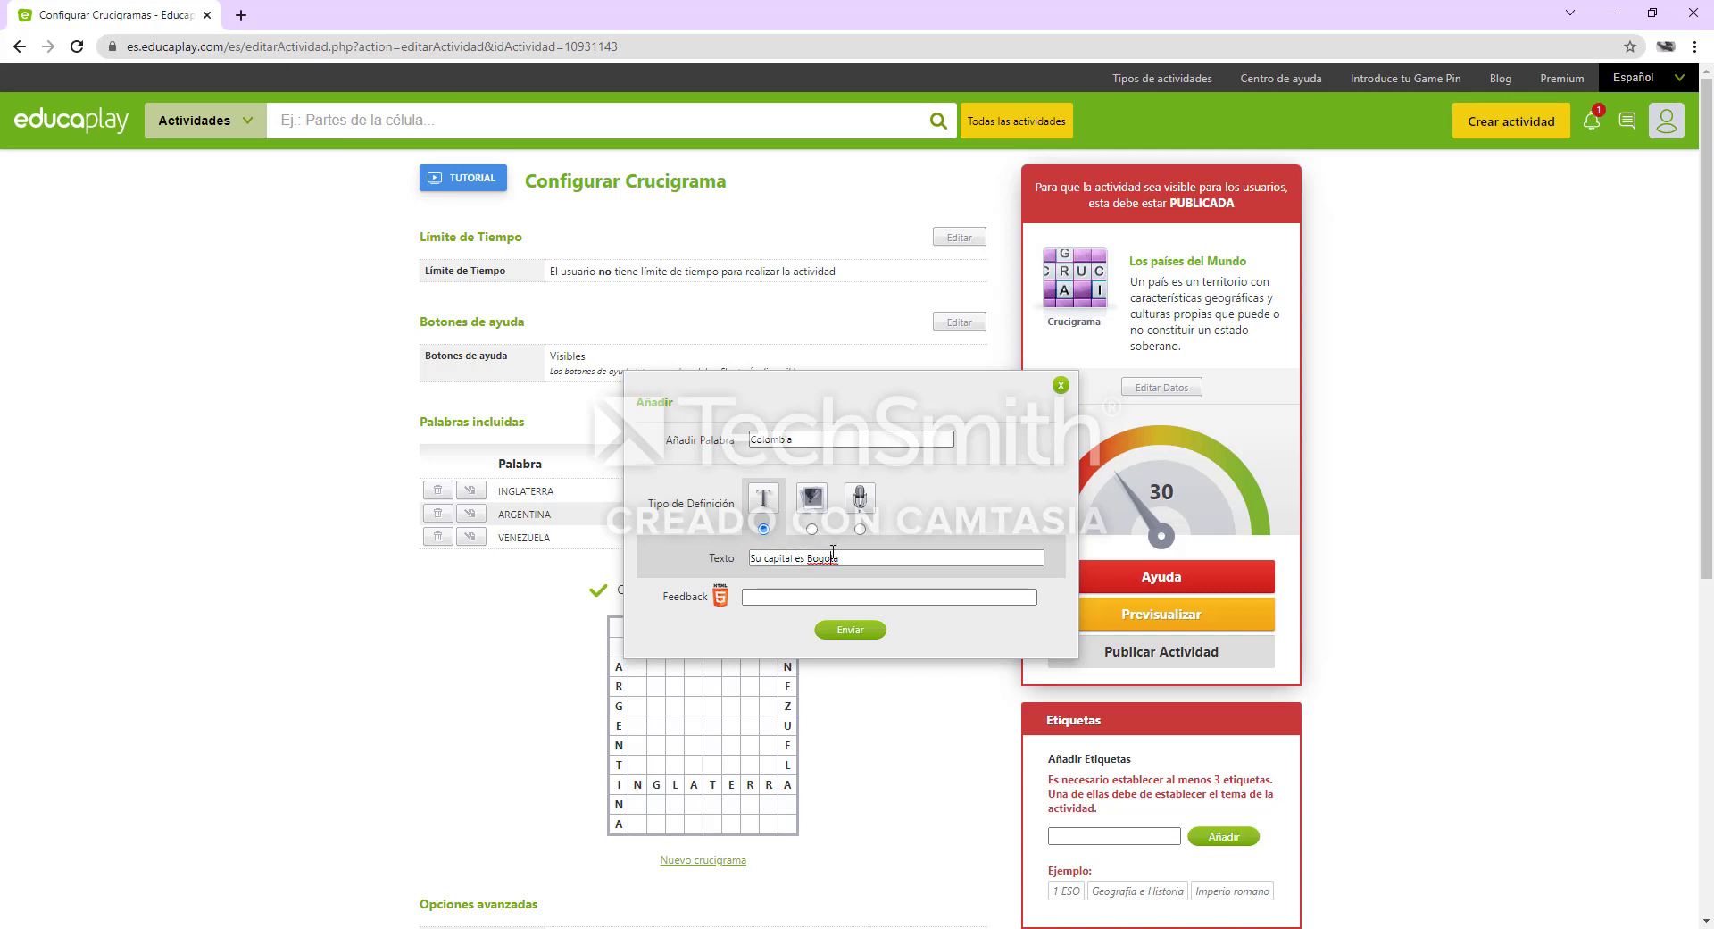
right_click(823, 558)
click(857, 565)
click(855, 628)
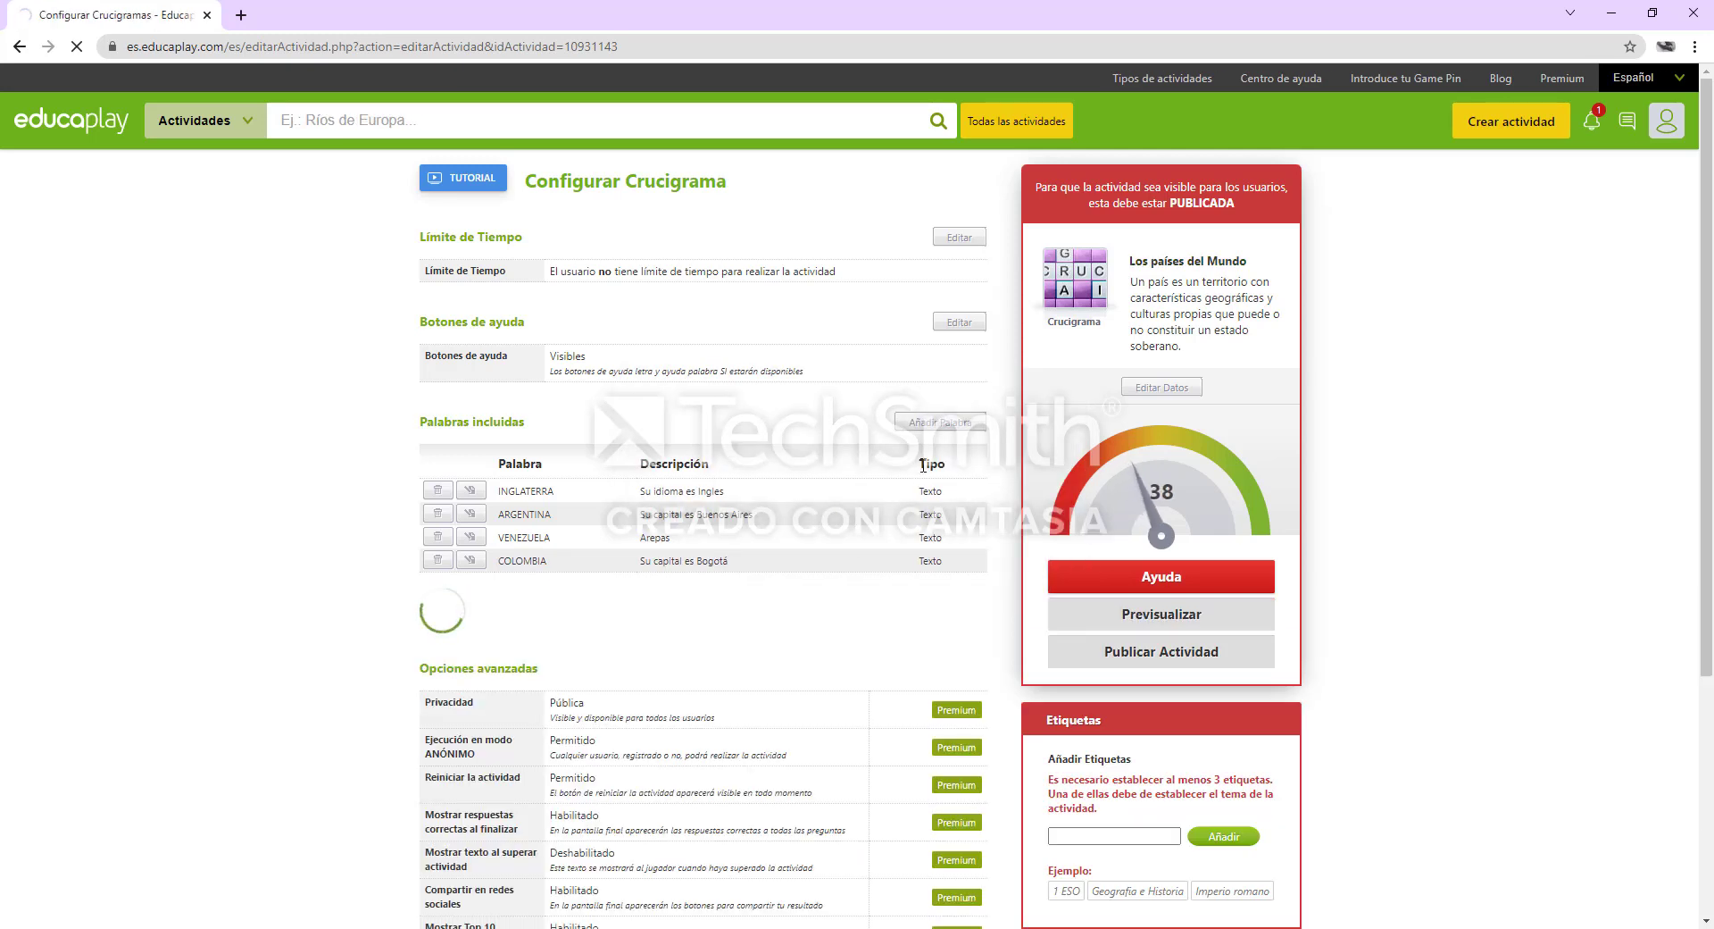
Start a new crossword entry with the word "Alemania" and the text definition type
click(971, 423)
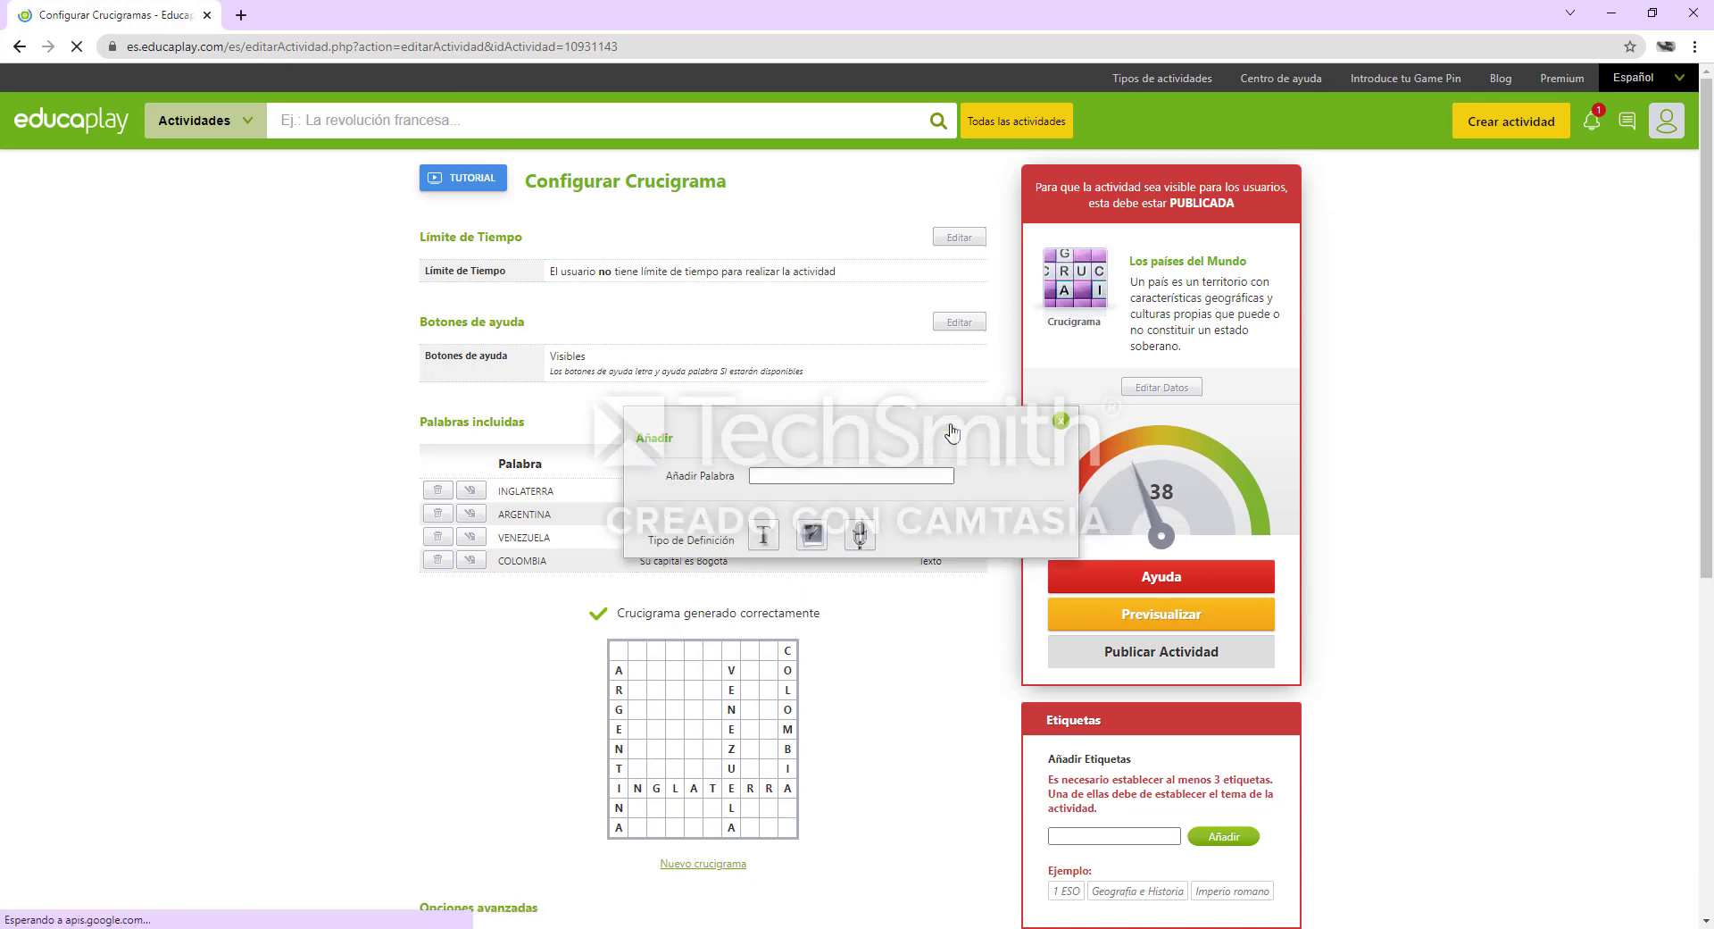
click(850, 441)
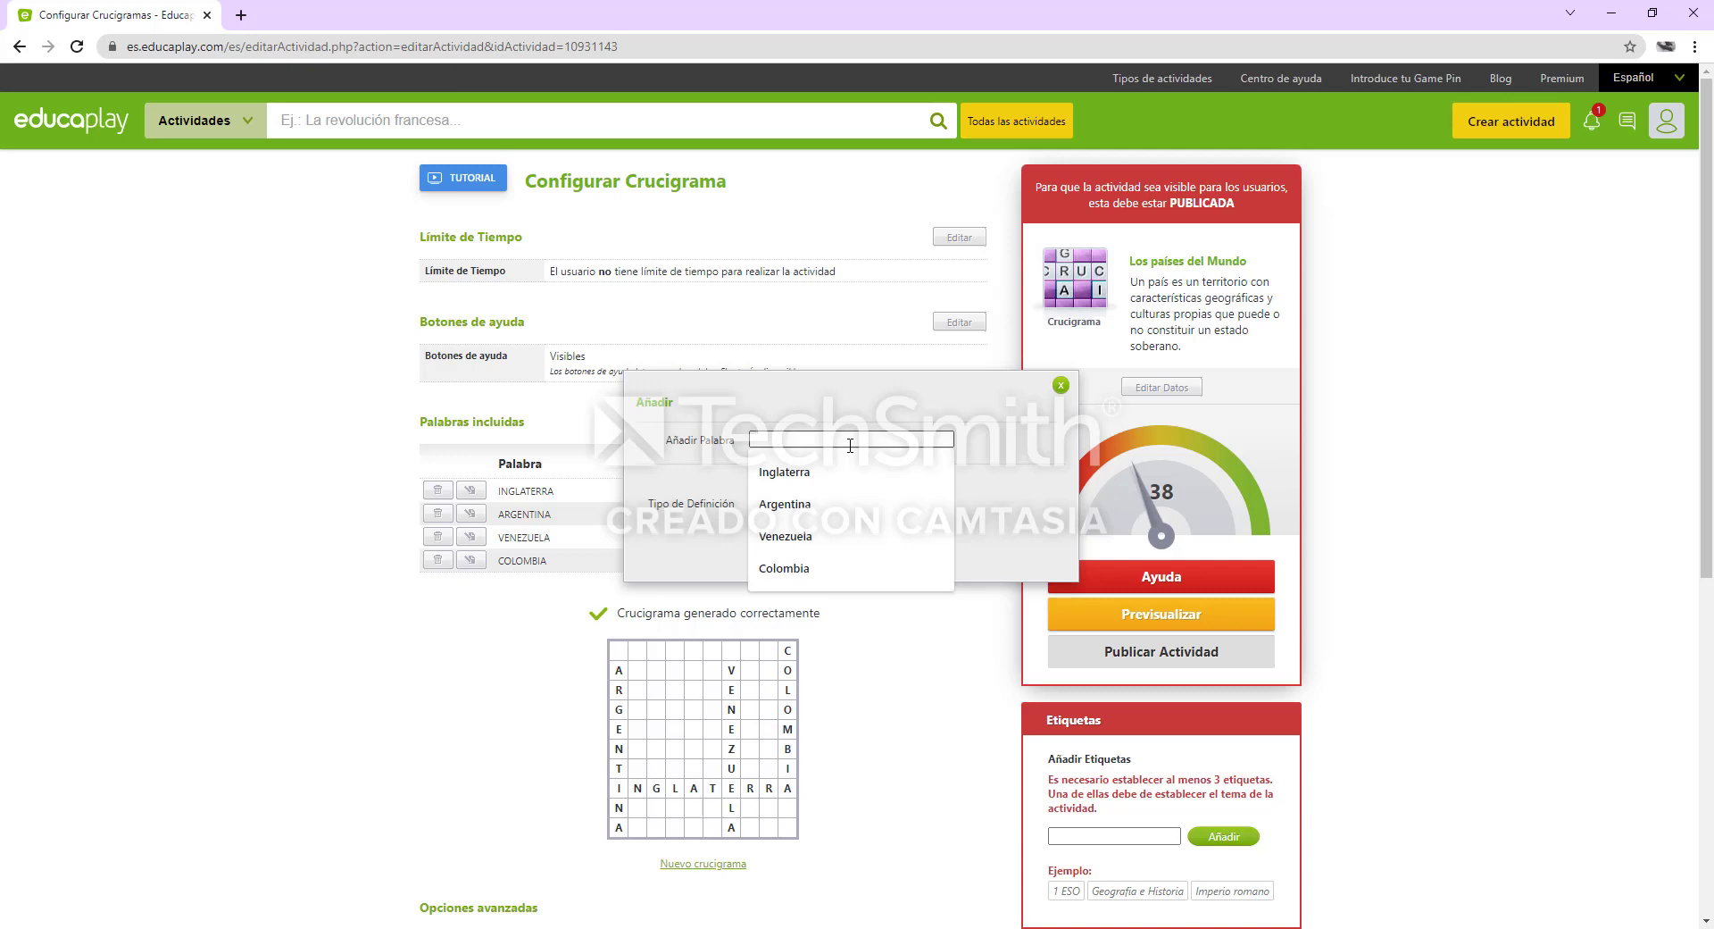
text(e)
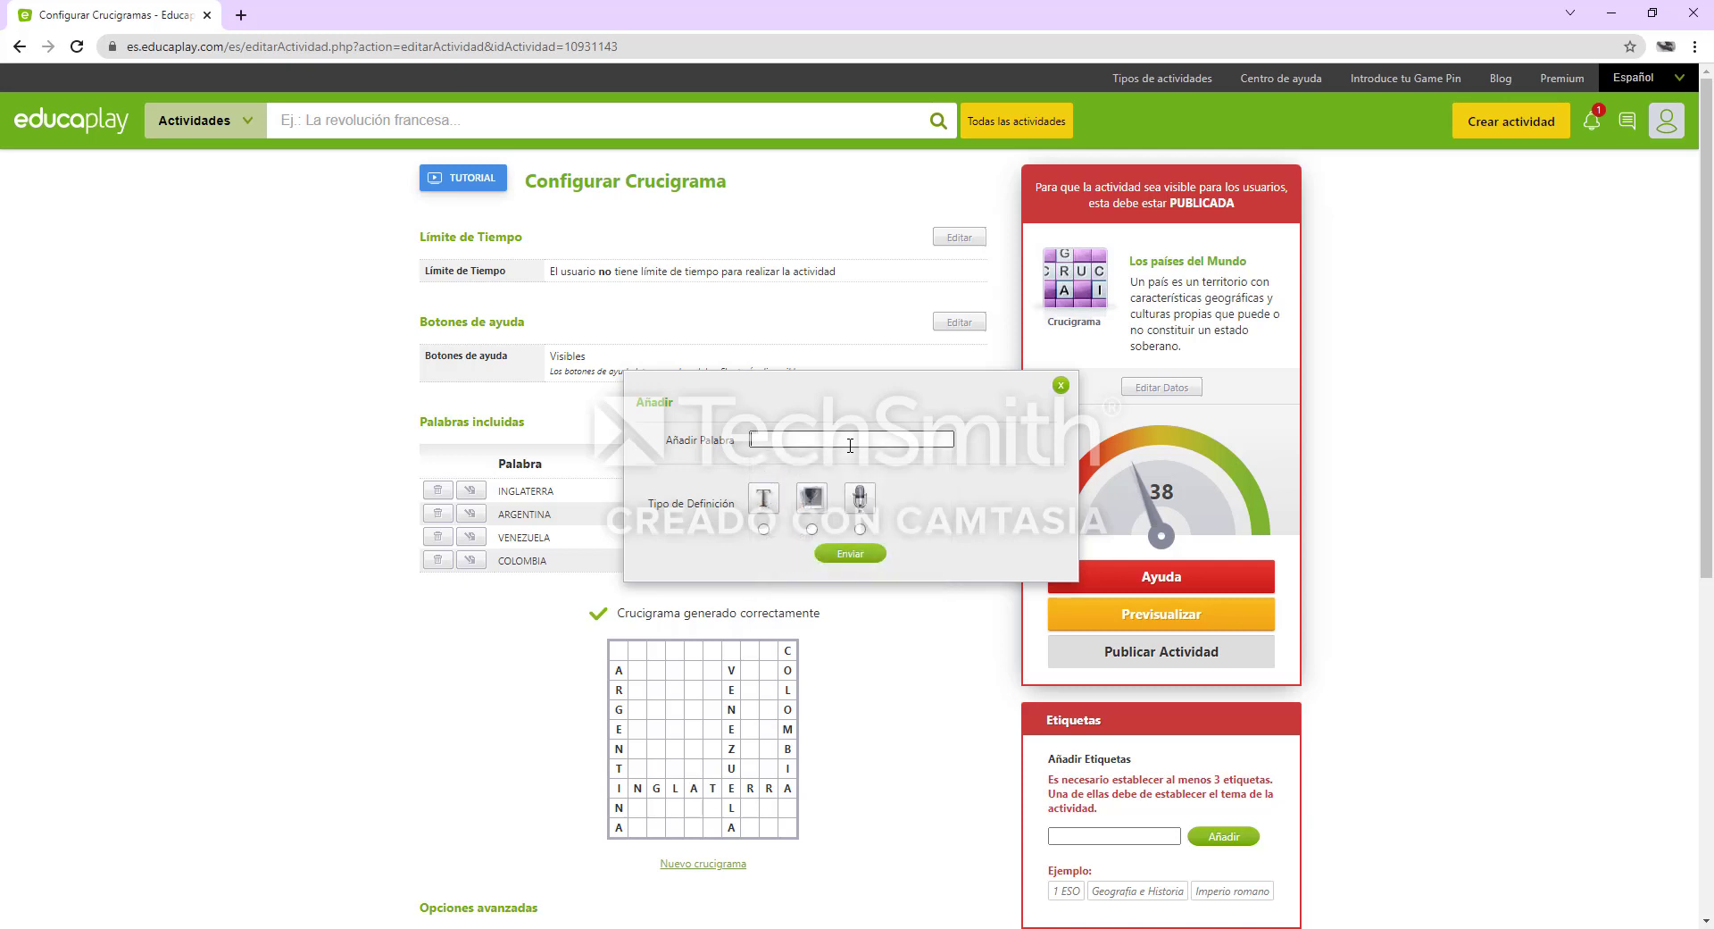
text(Alemania)
click(768, 500)
Define the "Alemania" entry as "Su capital es Berlín", correcting the city's spelling with the suggestion, and submit it
click(801, 558)
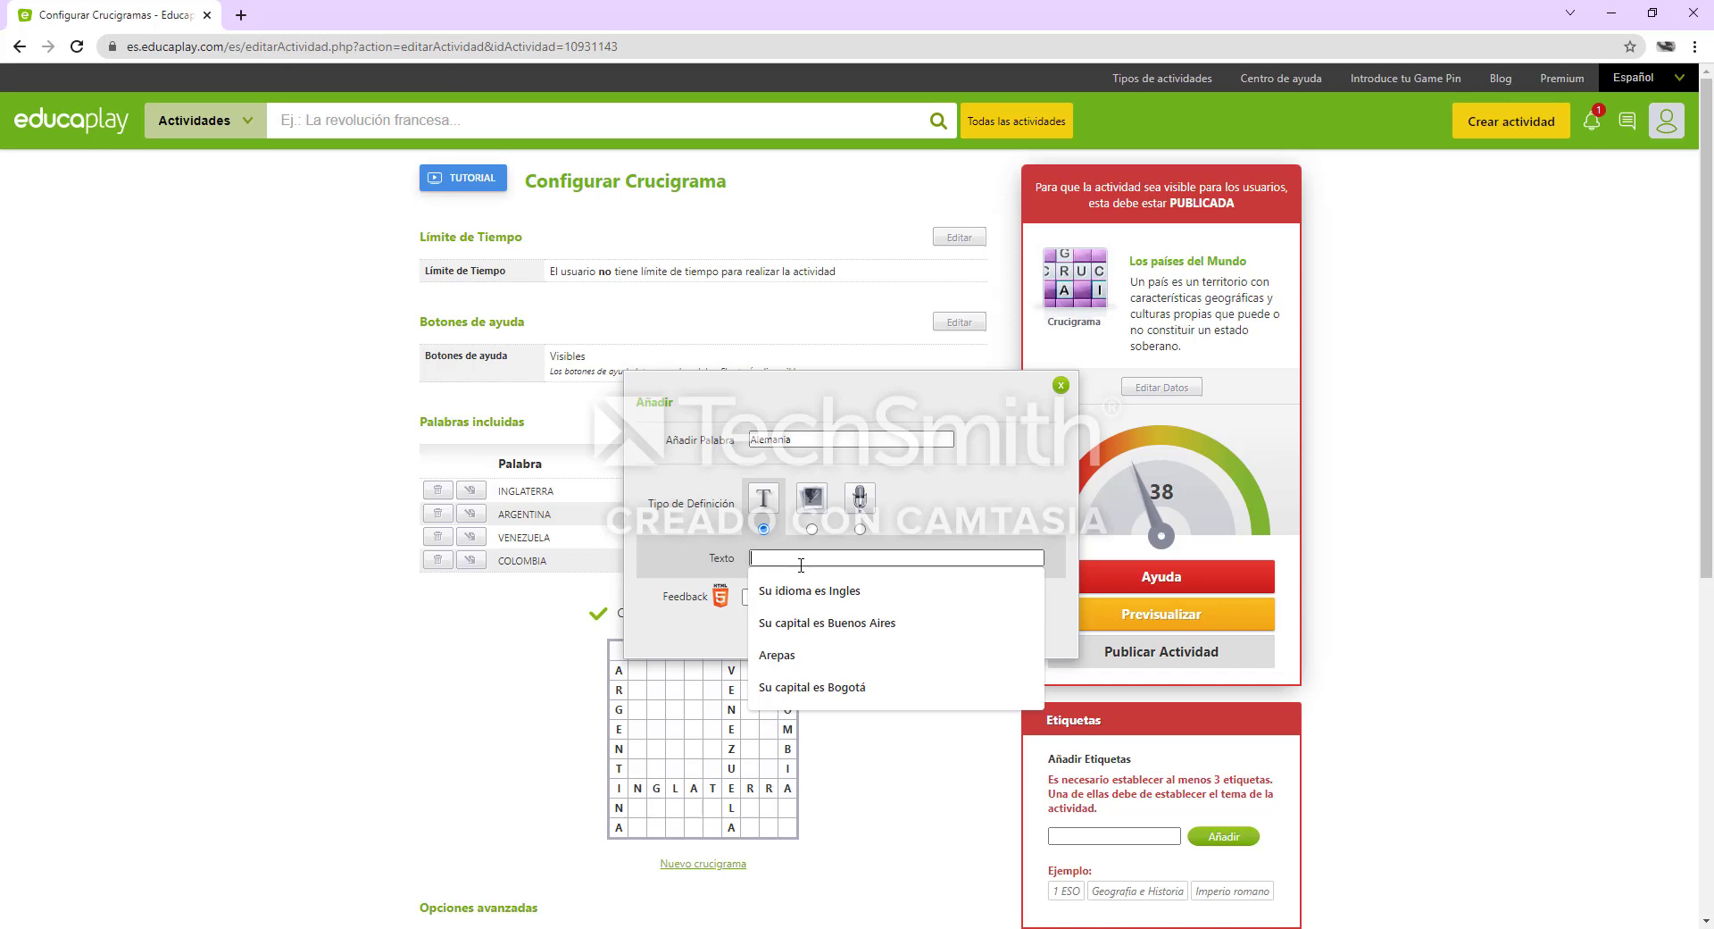
text(Su)
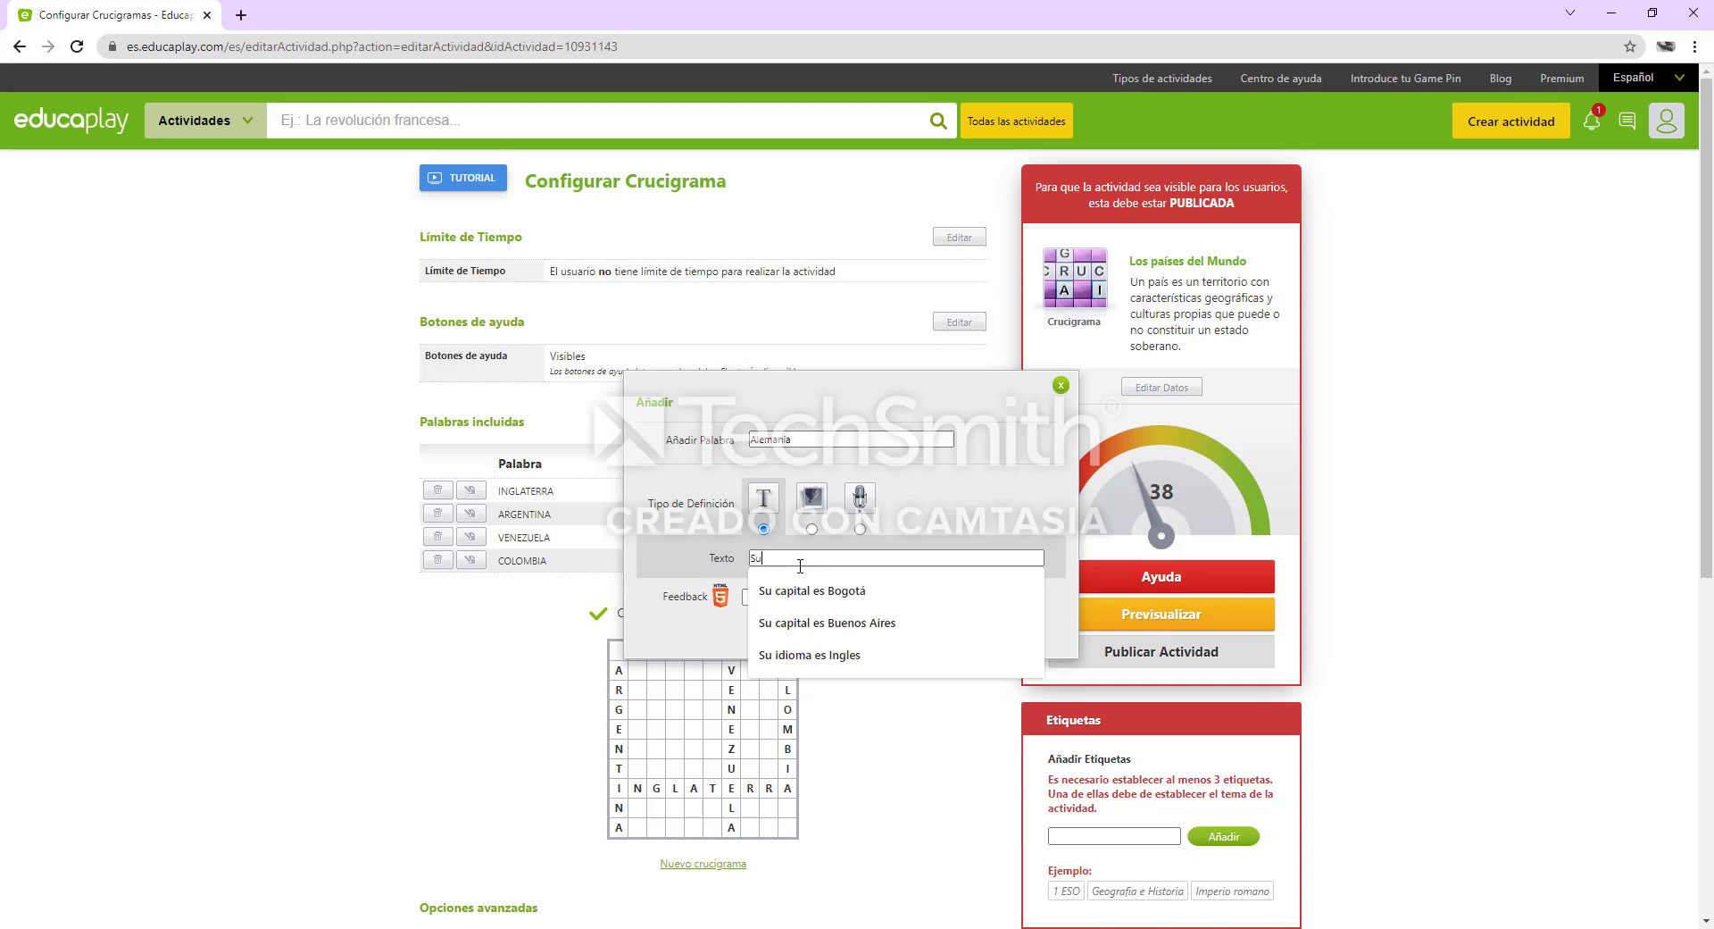
text( capital es)
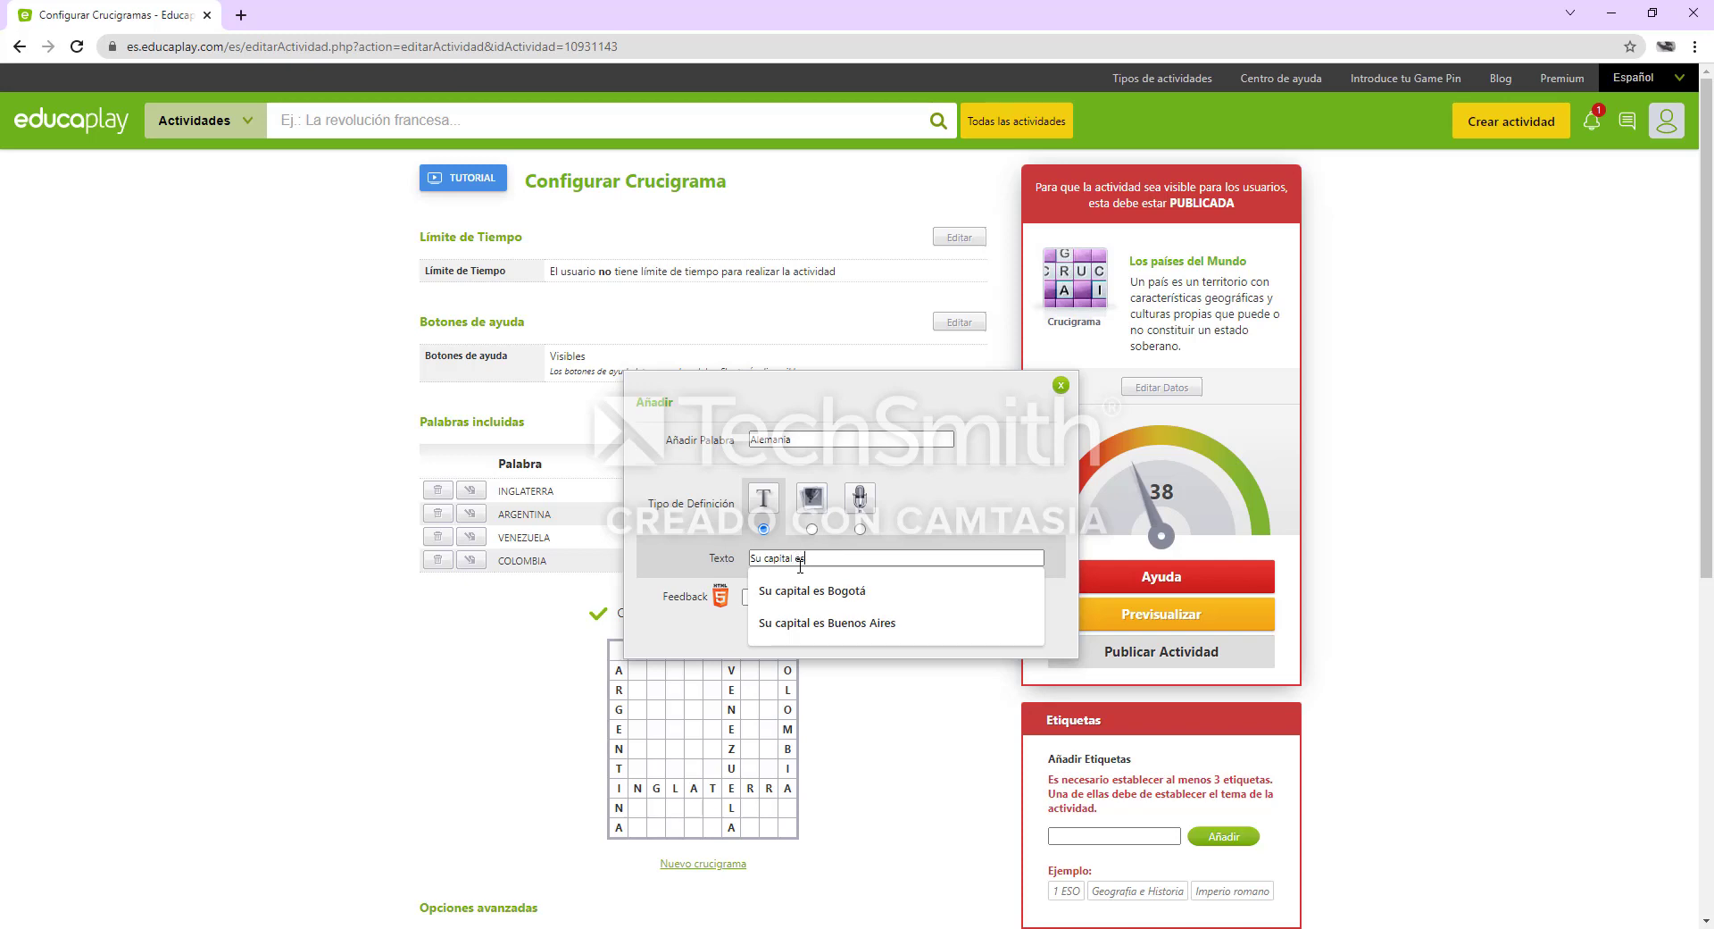
text( Berli)
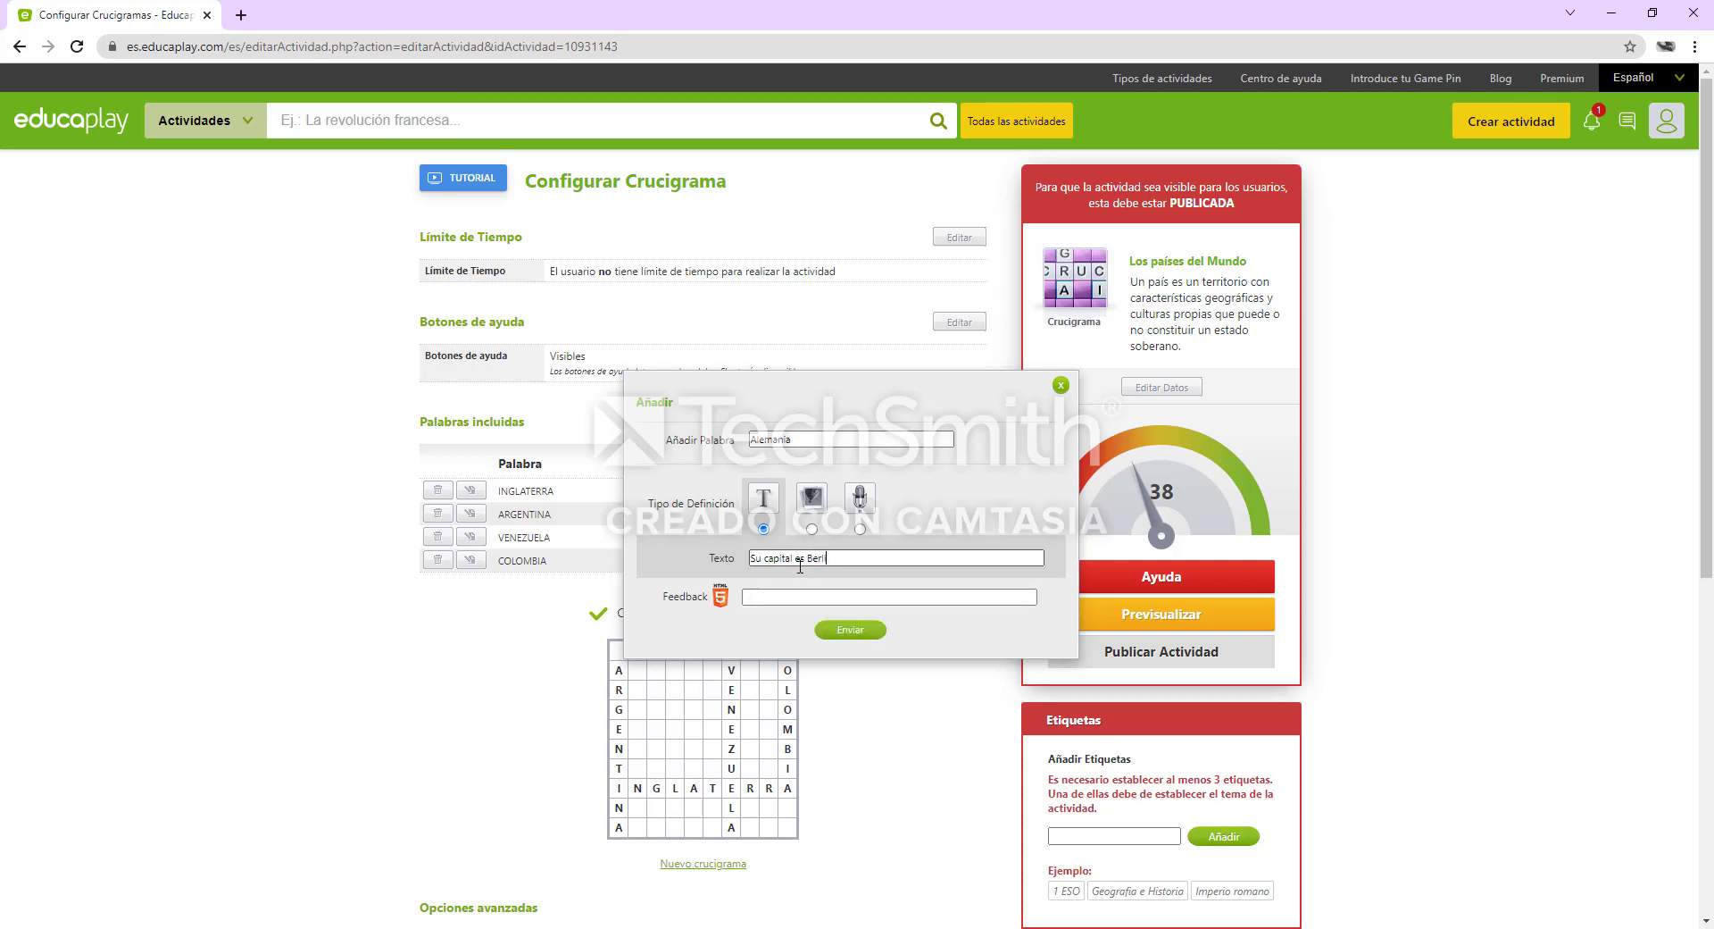
text(n)
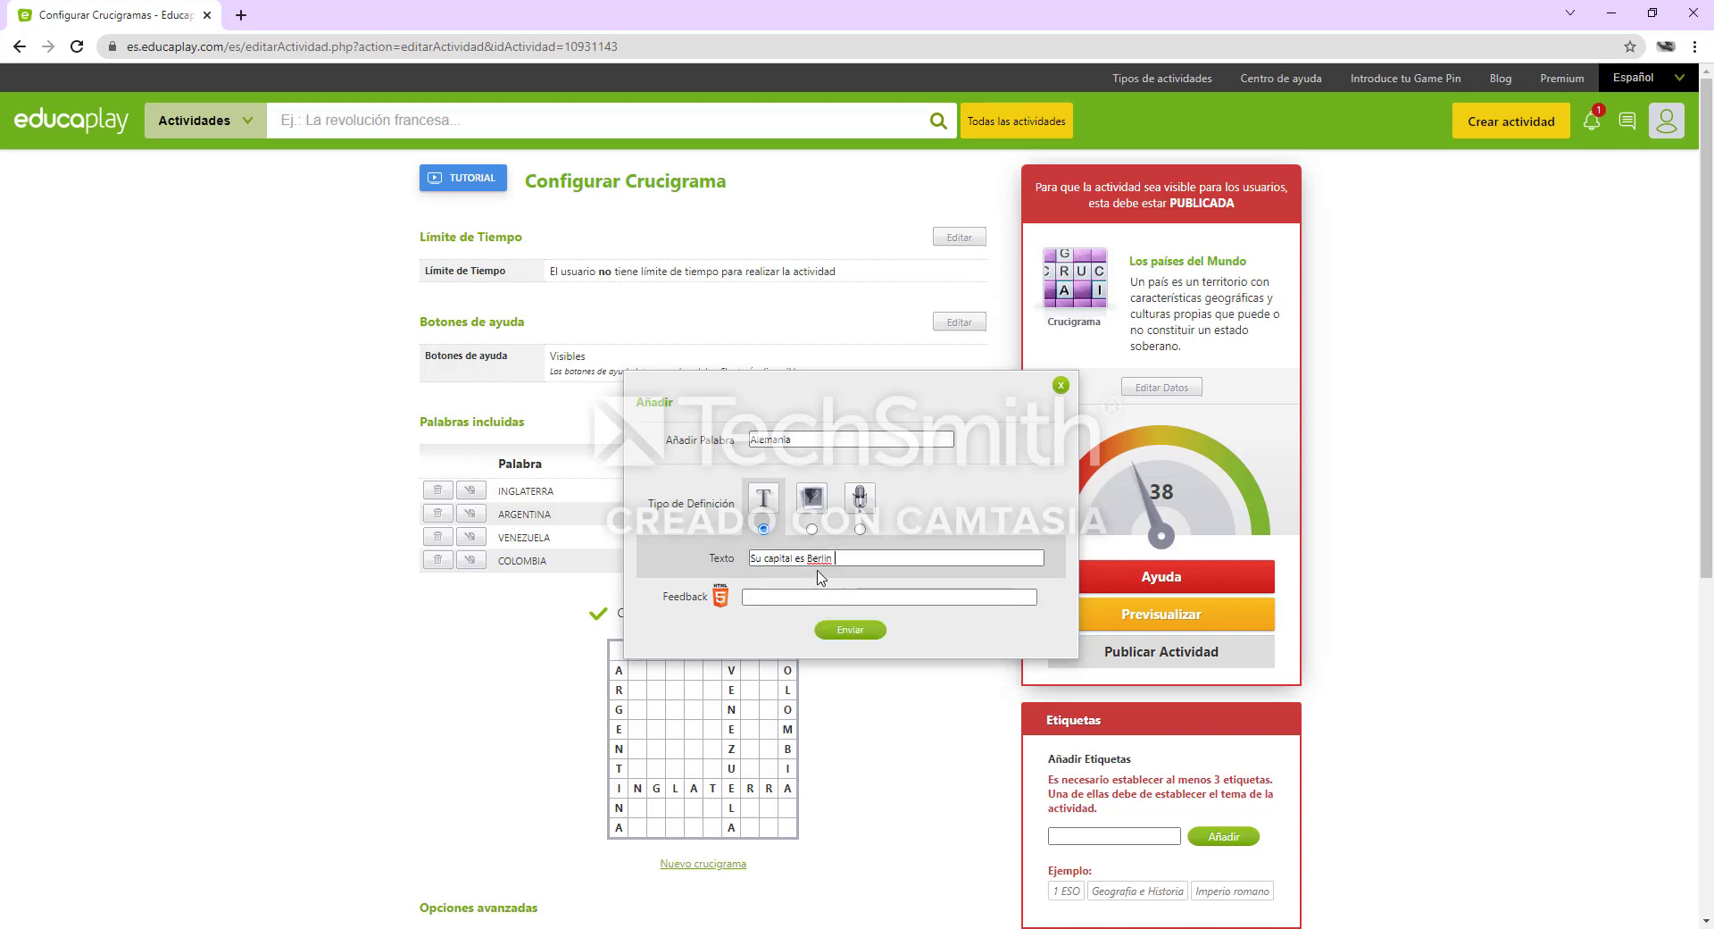
right_click(829, 556)
click(875, 569)
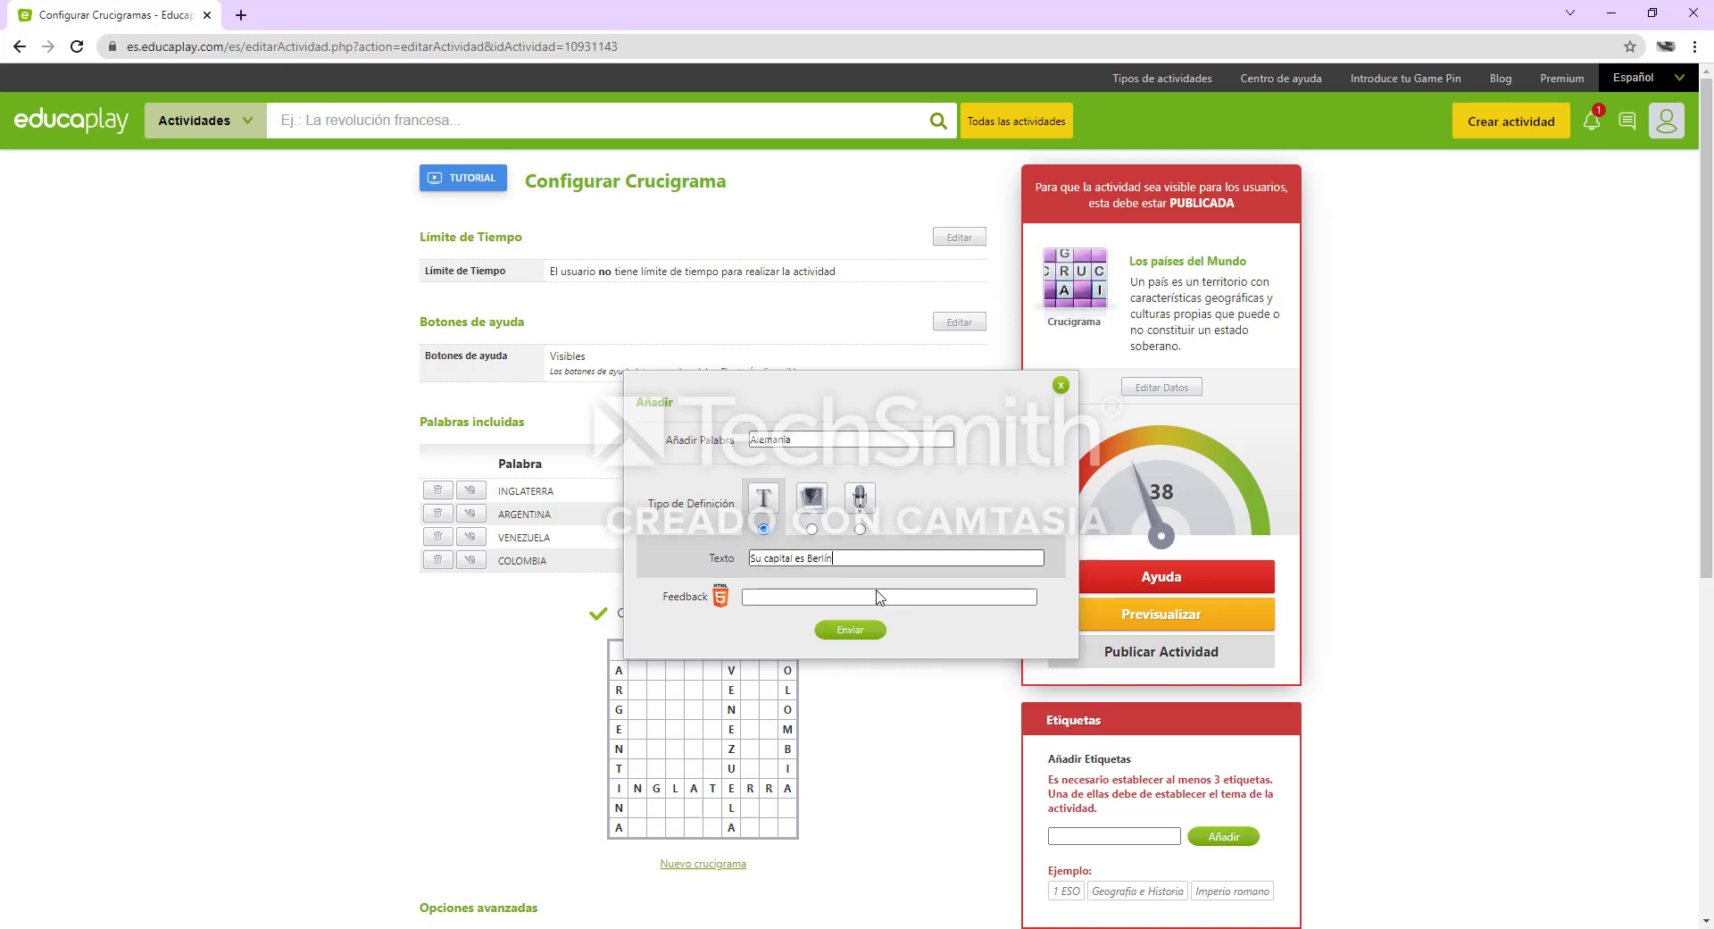
click(876, 637)
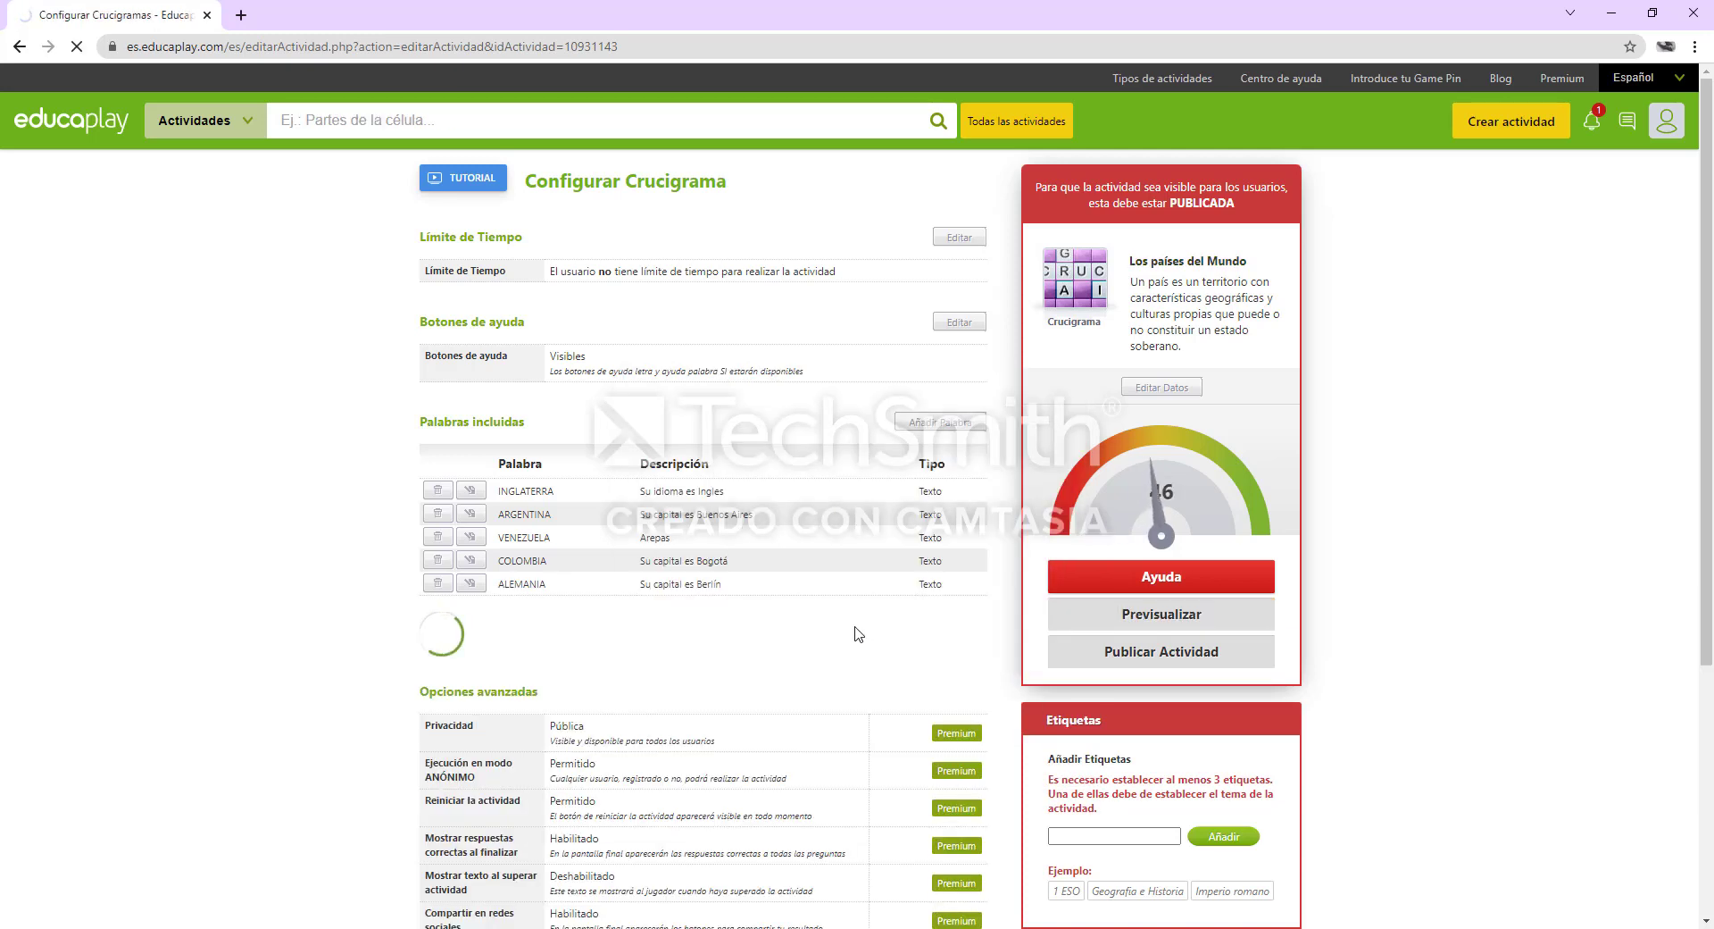
Start a new crossword entry with the word "Ecuador" and the text definition type
click(925, 423)
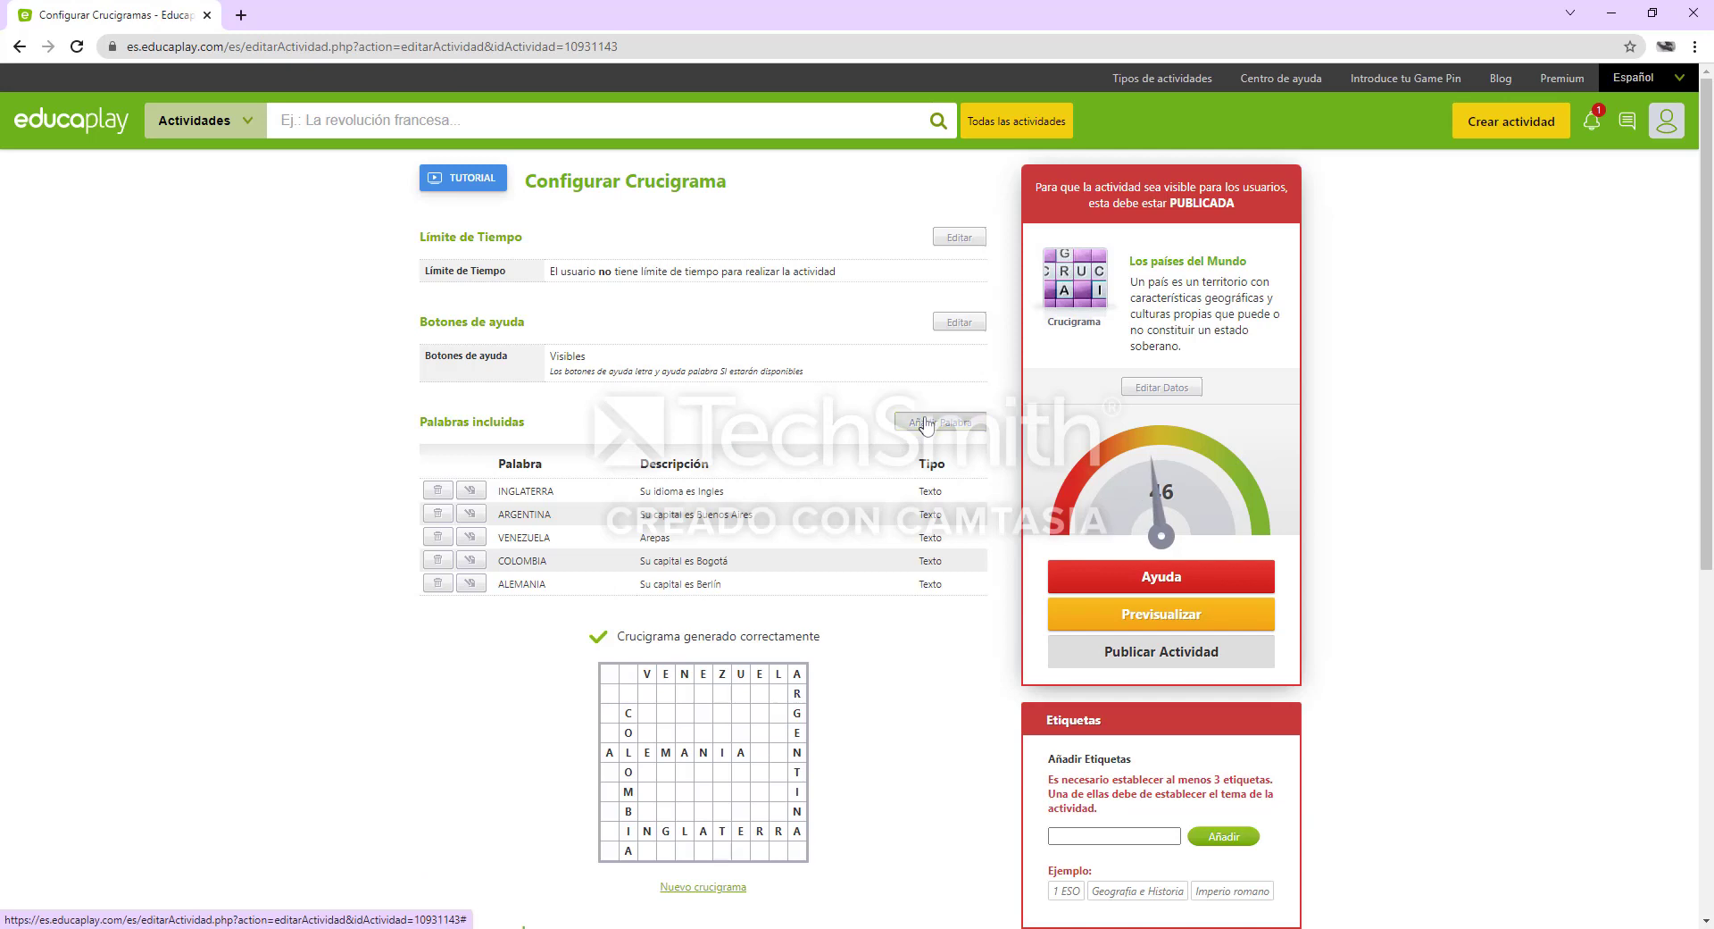
click(877, 437)
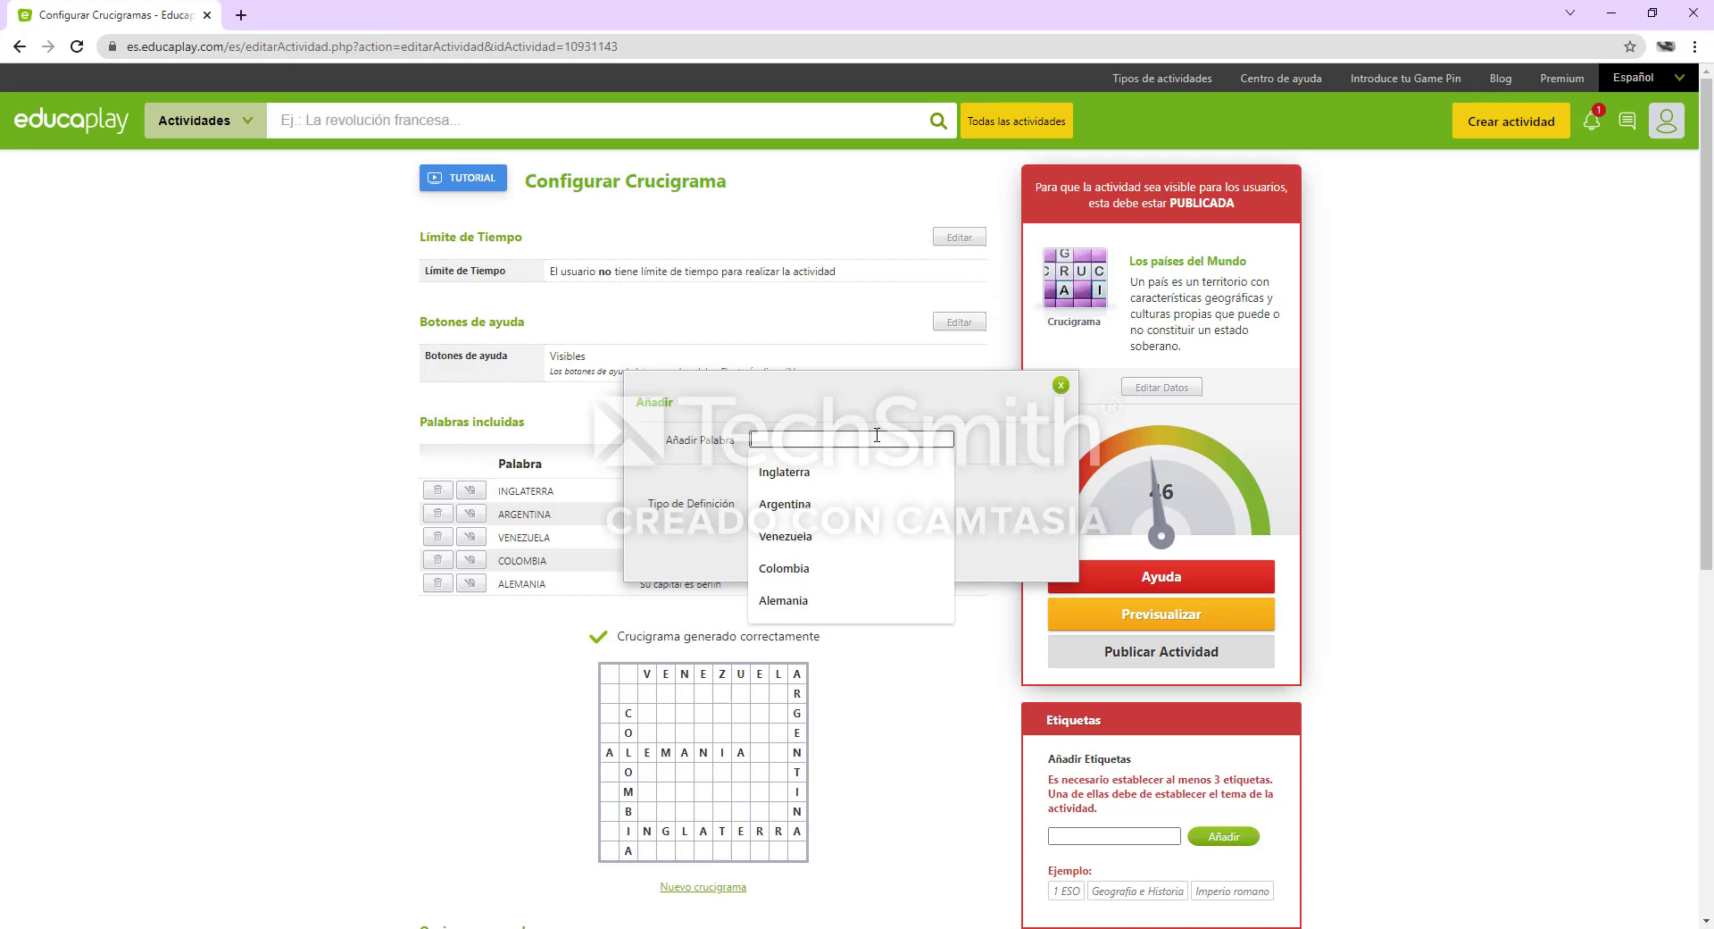
text(e)
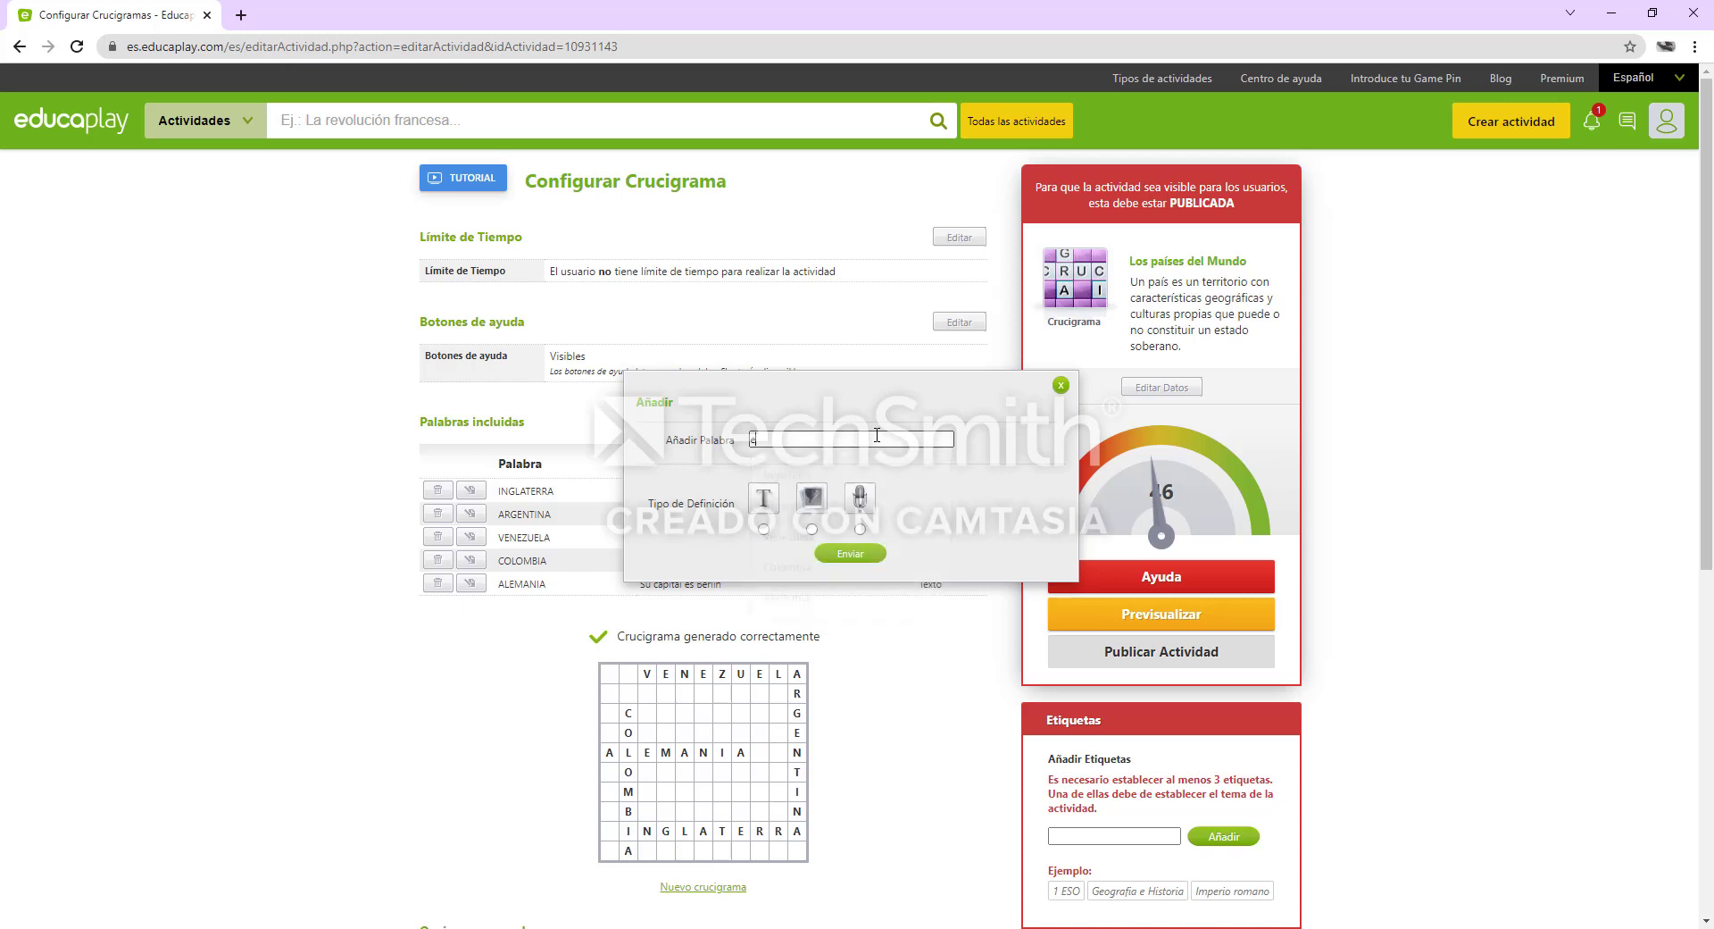
text(Ecuad)
text(or)
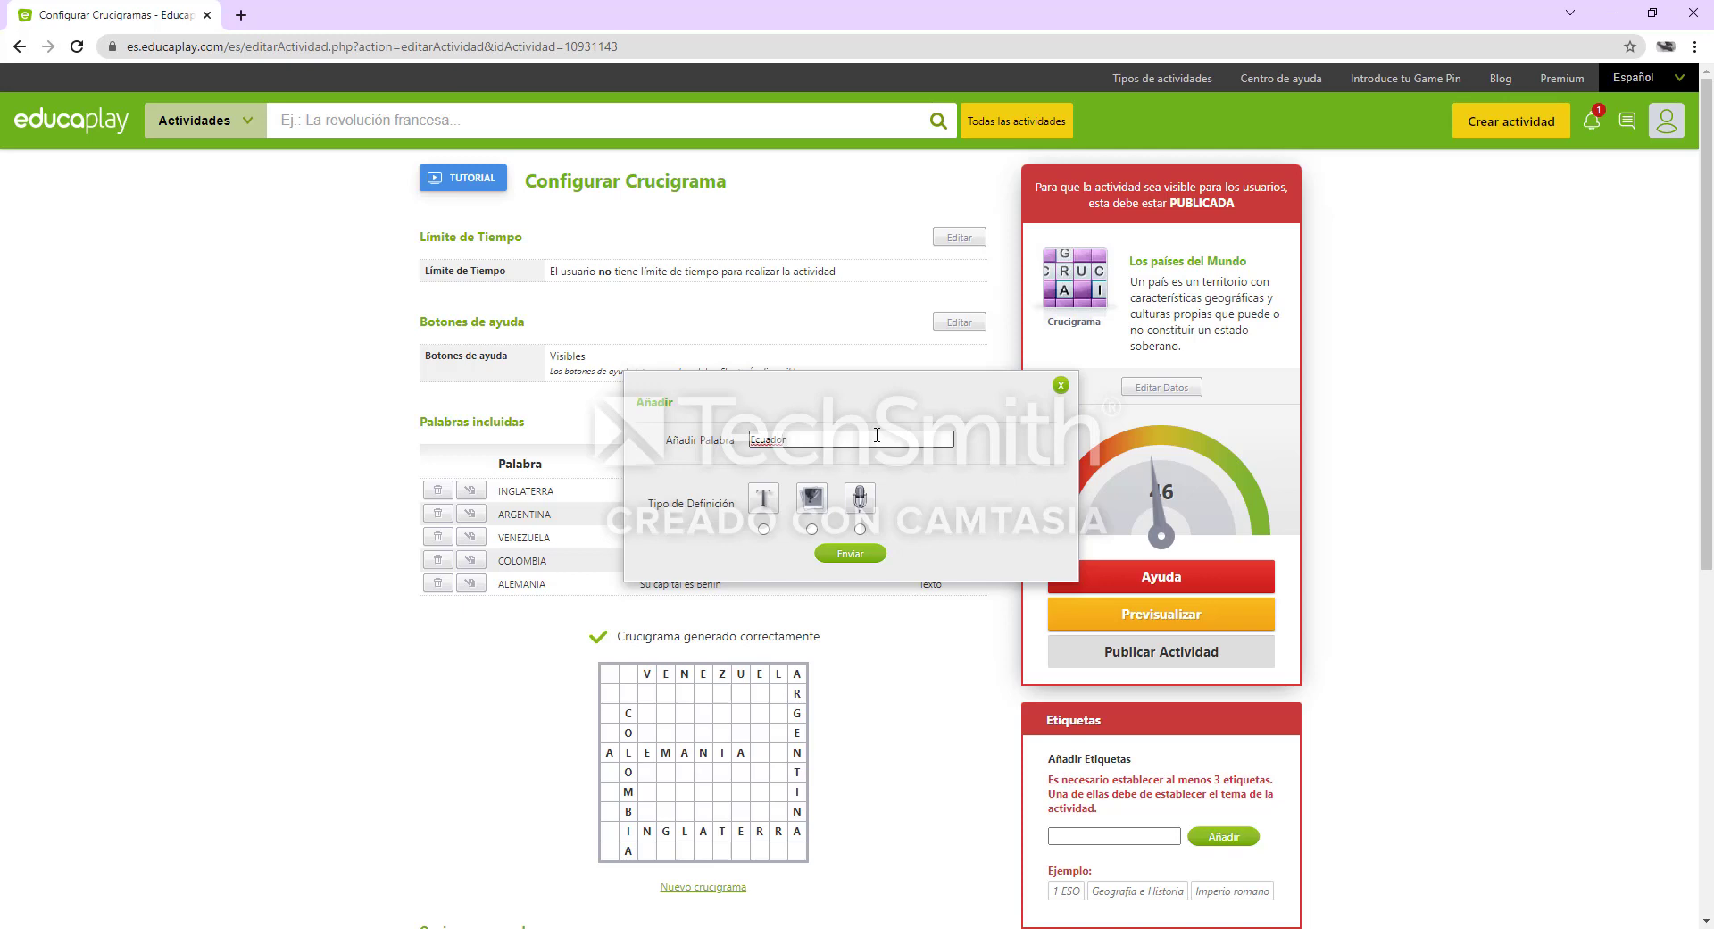
click(763, 529)
Define the "Ecuador" entry as "Limita con Perú", correcting the first word with the spelling suggestion, and submit it
click(810, 558)
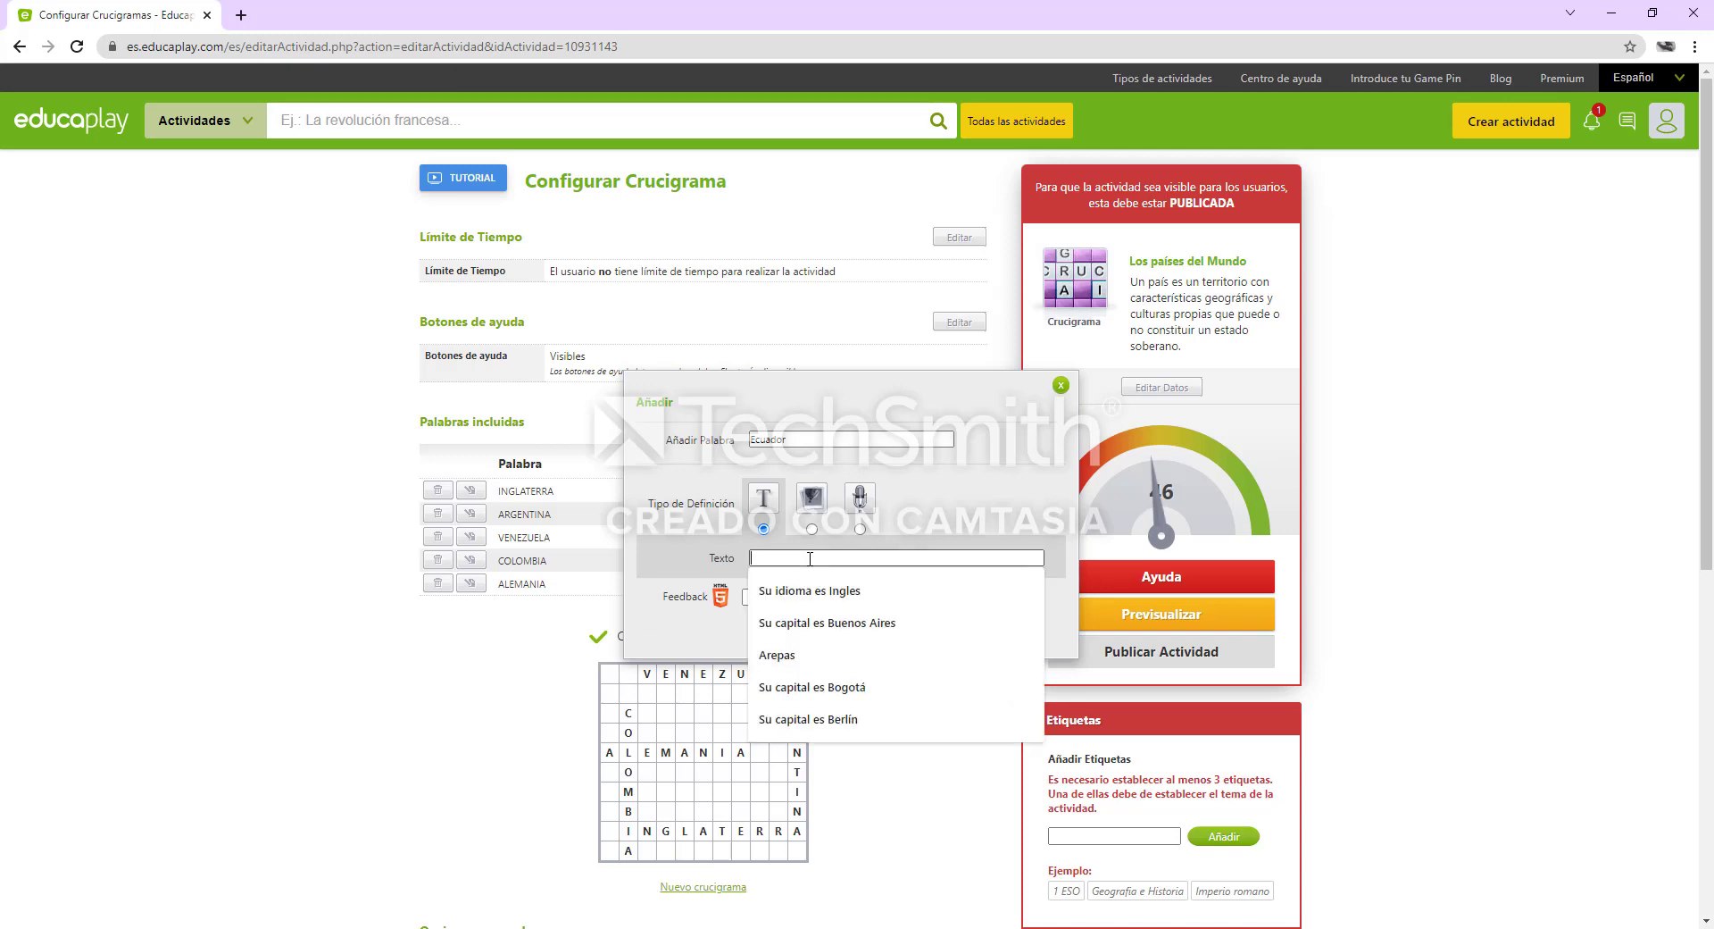
text(Ili)
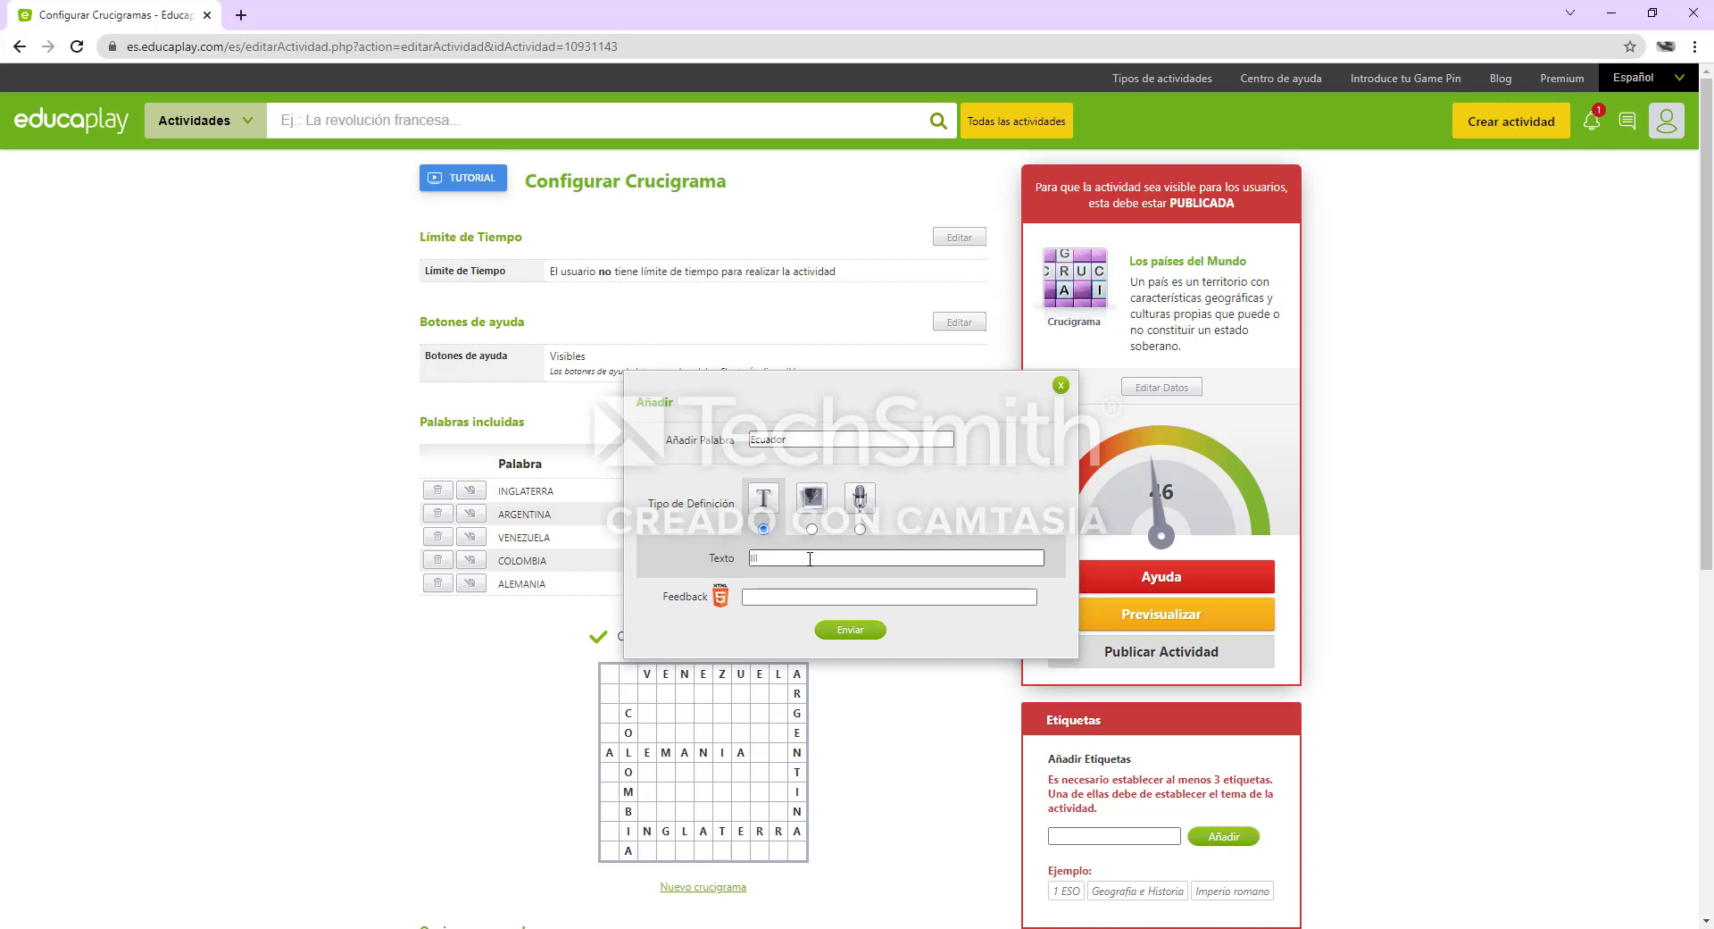
text(mita)
text(con Perú)
right_click(773, 559)
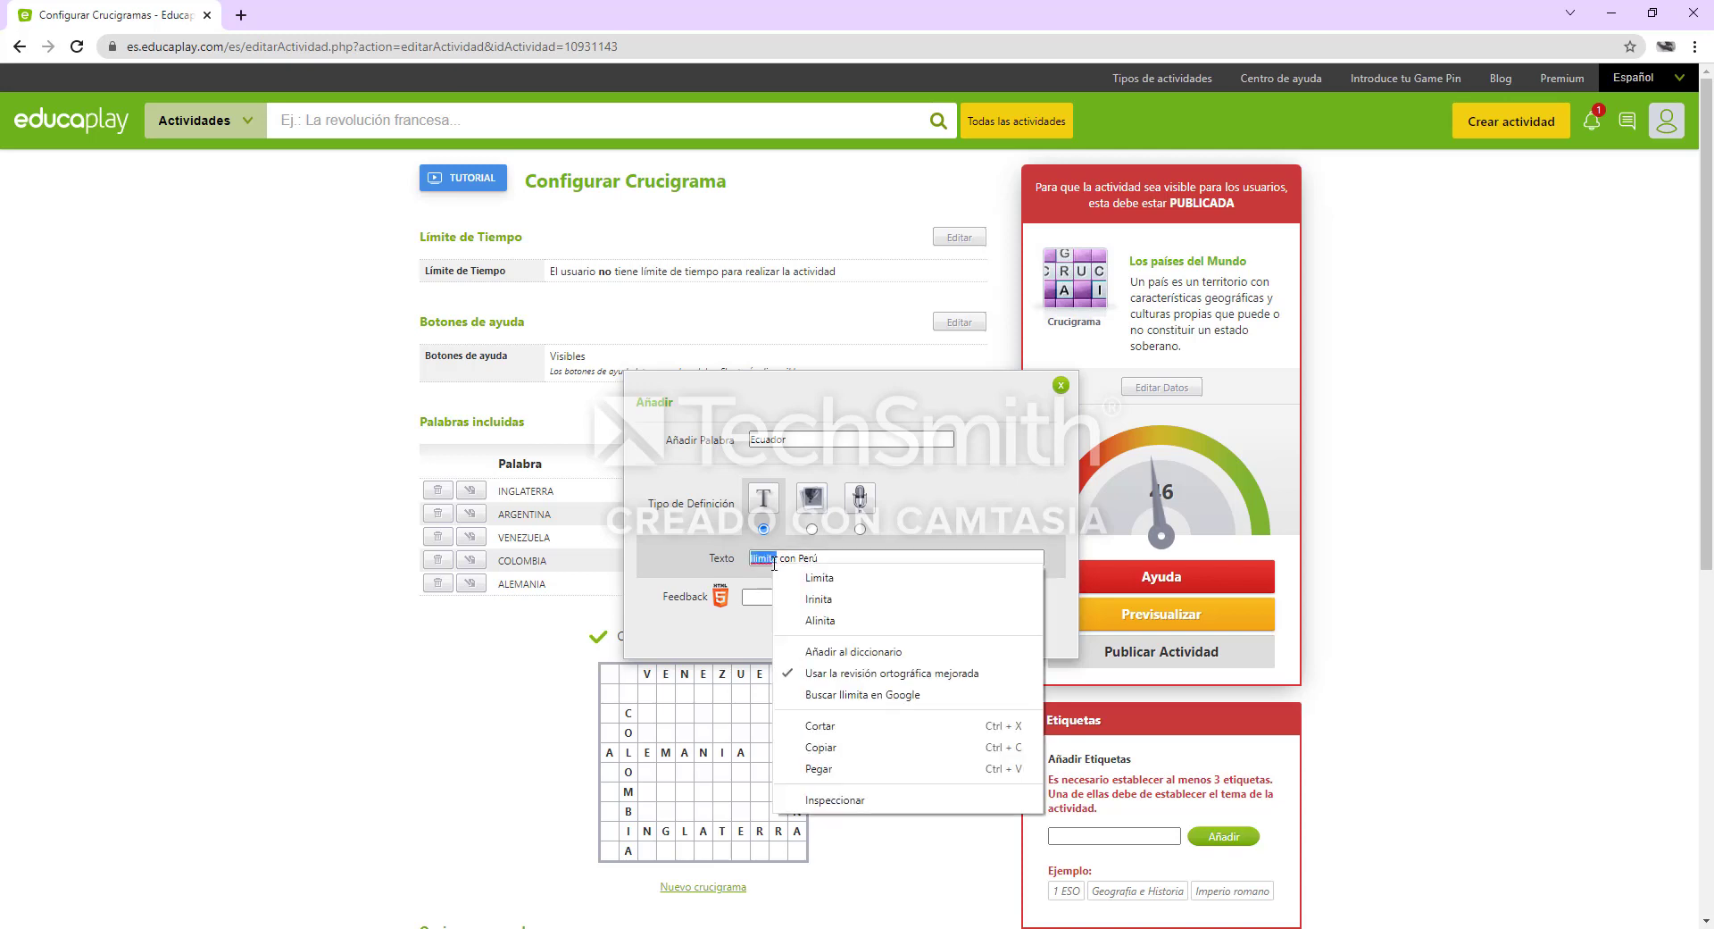
click(832, 580)
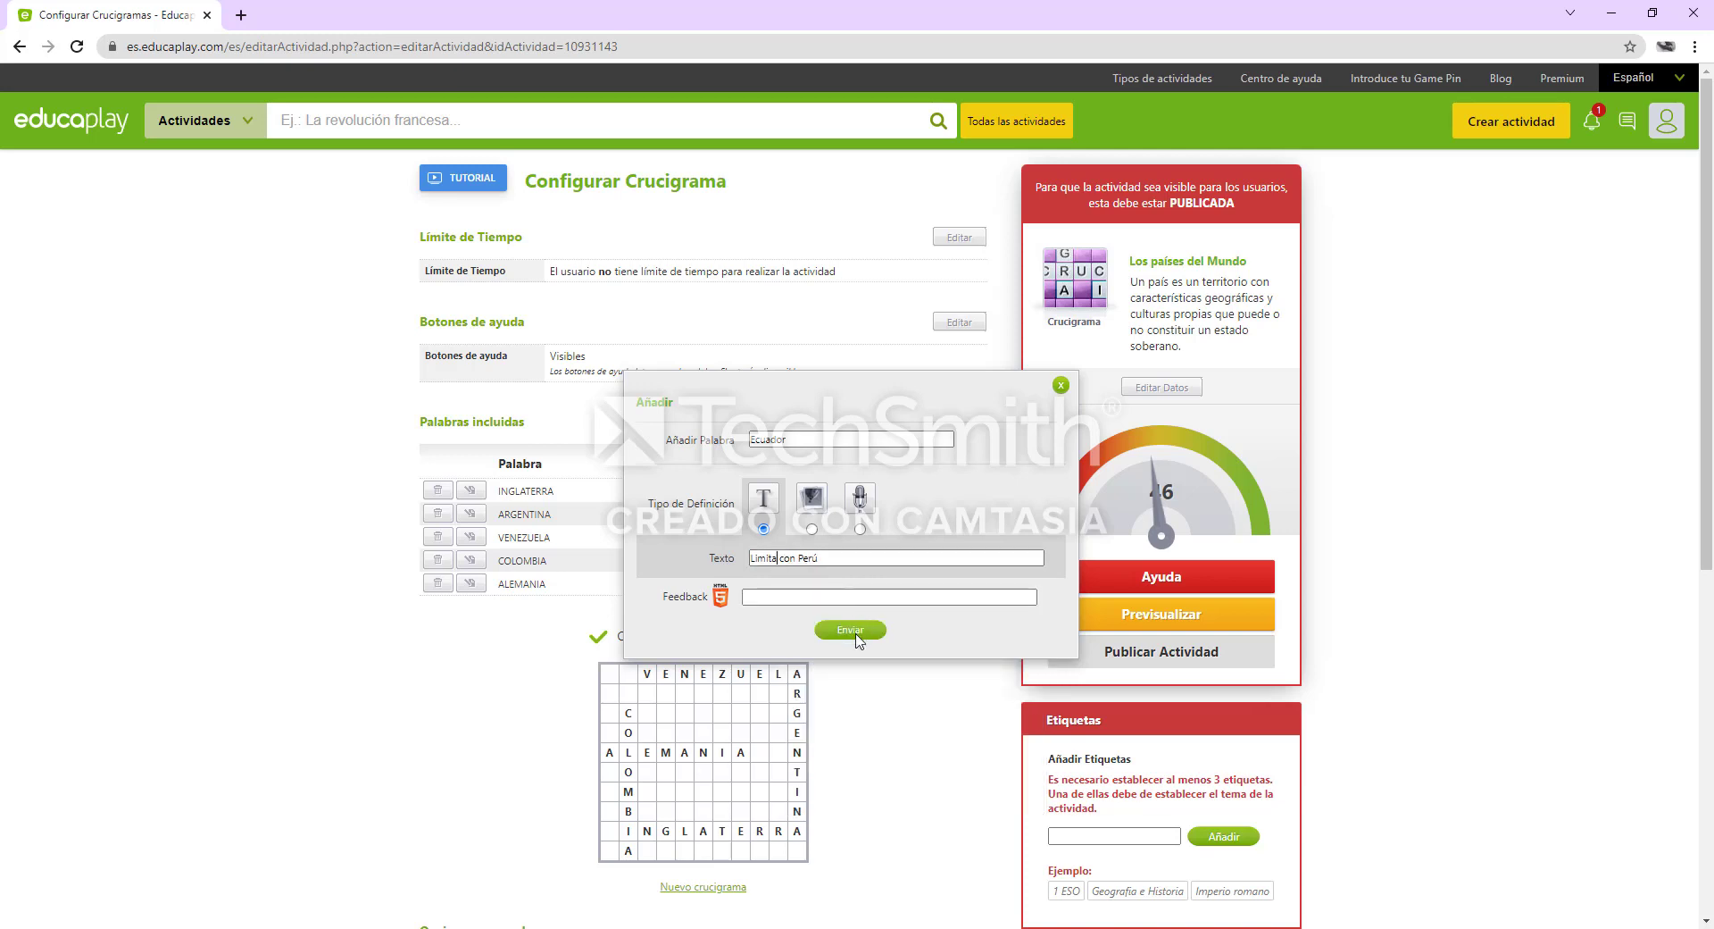
click(850, 630)
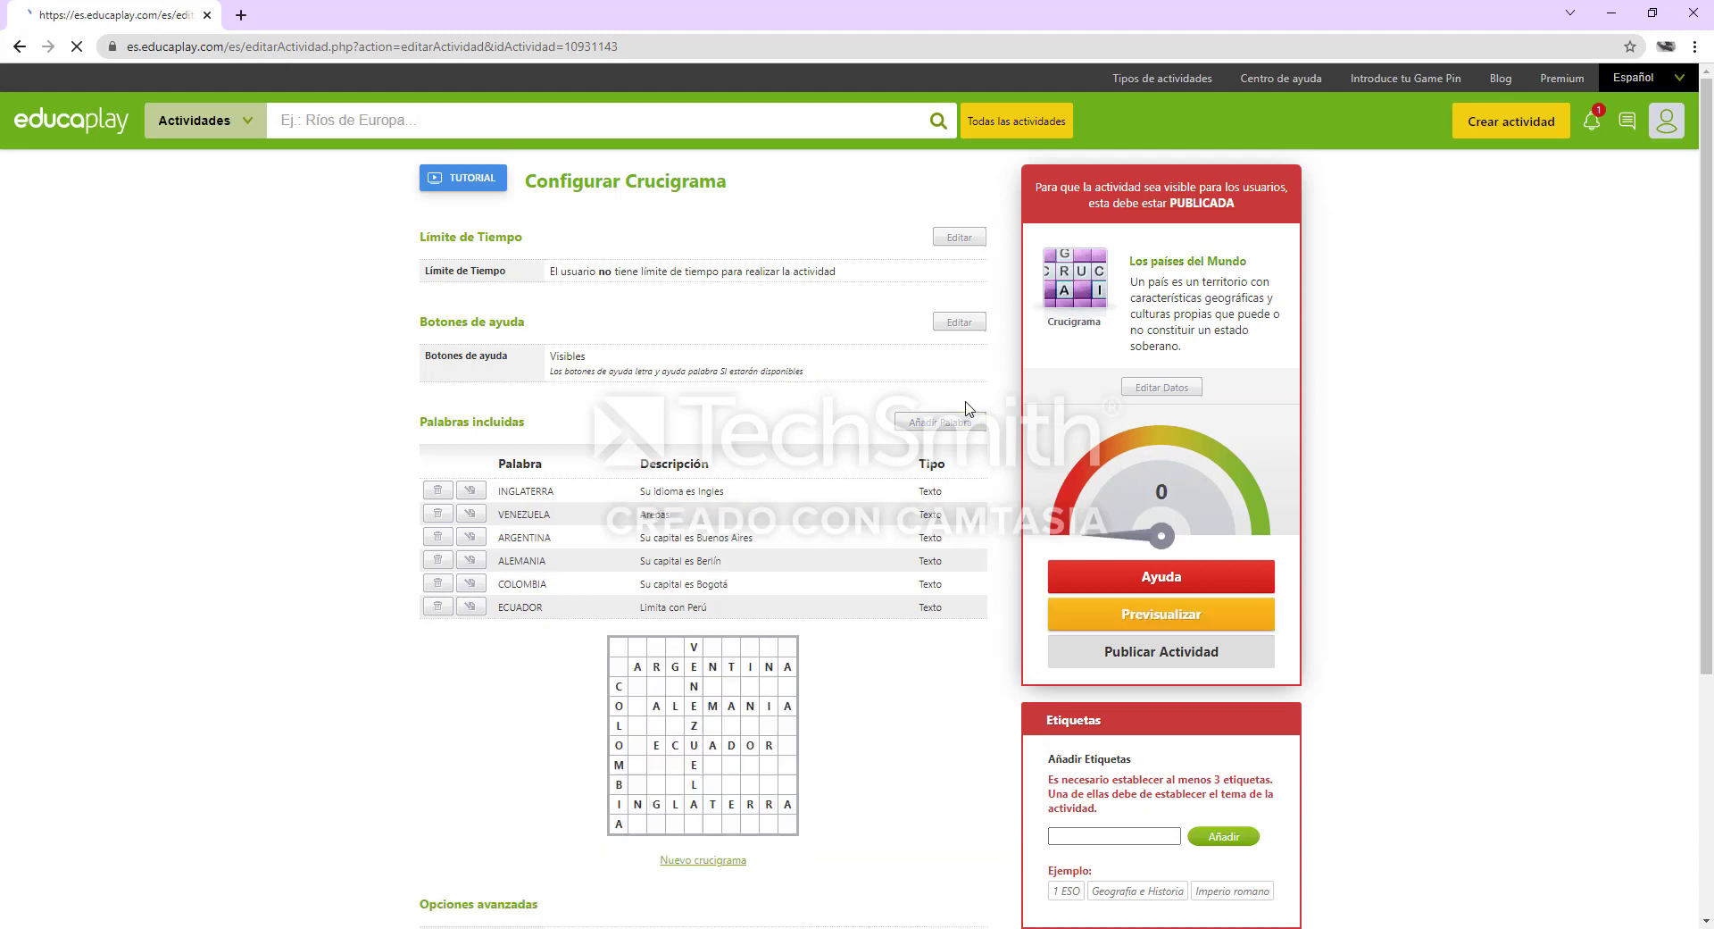
Start a new crossword entry with the word "México", accented through the spelling suggestion, and the text definition type
click(966, 424)
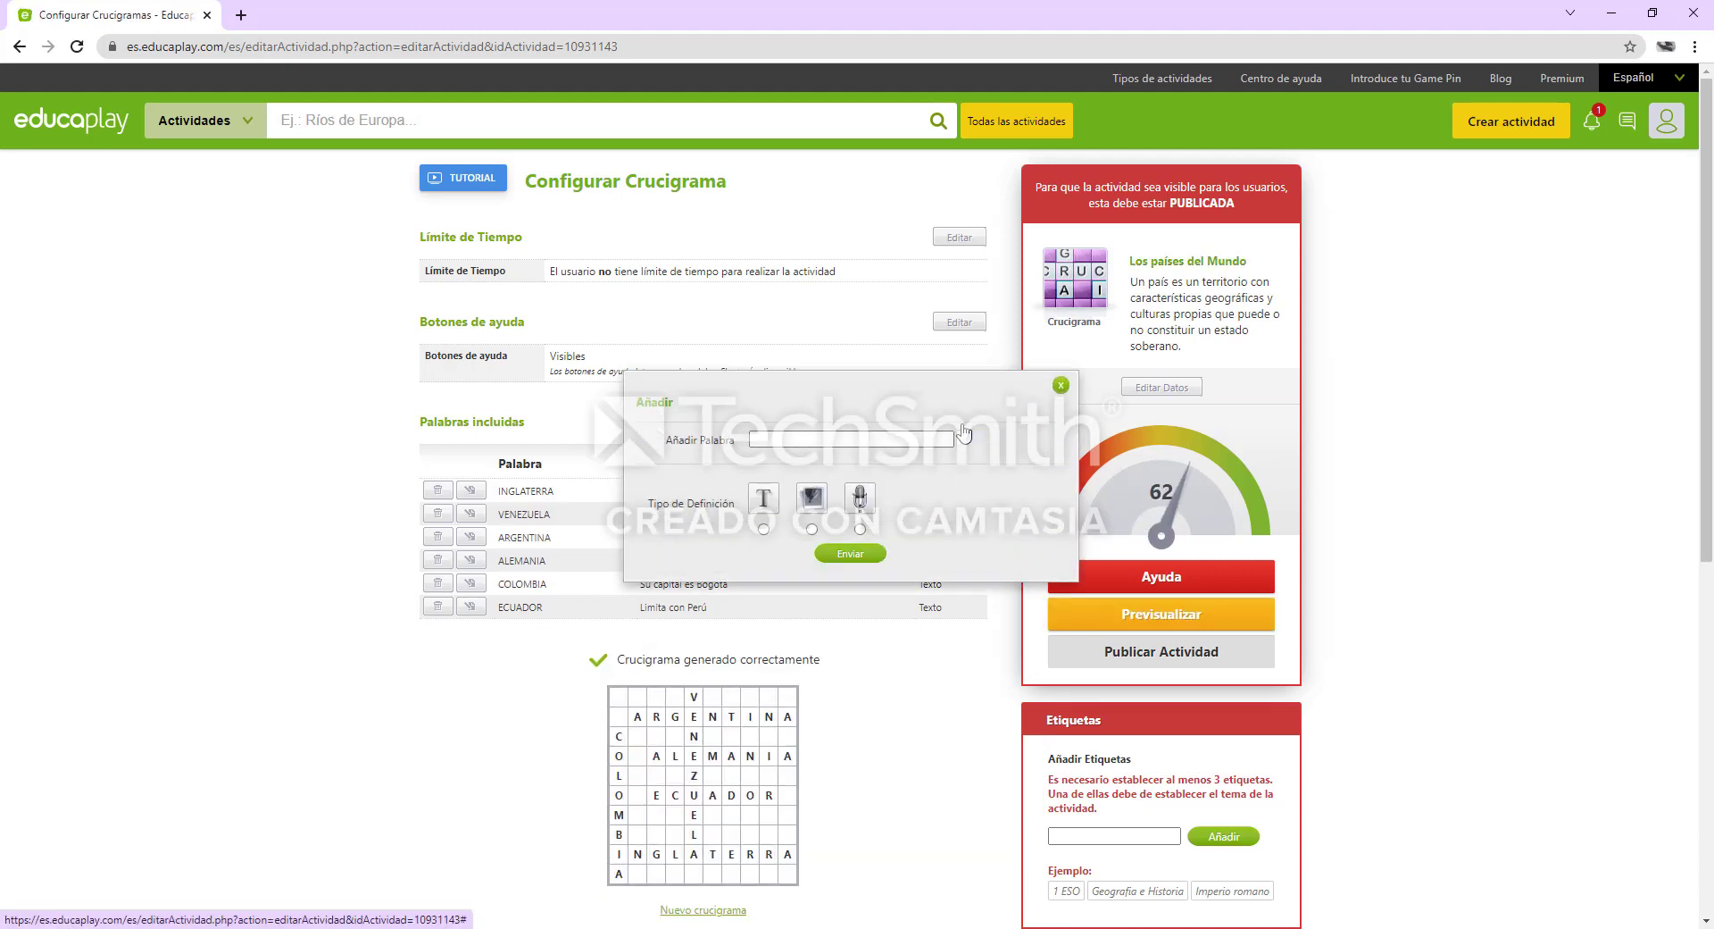
click(913, 437)
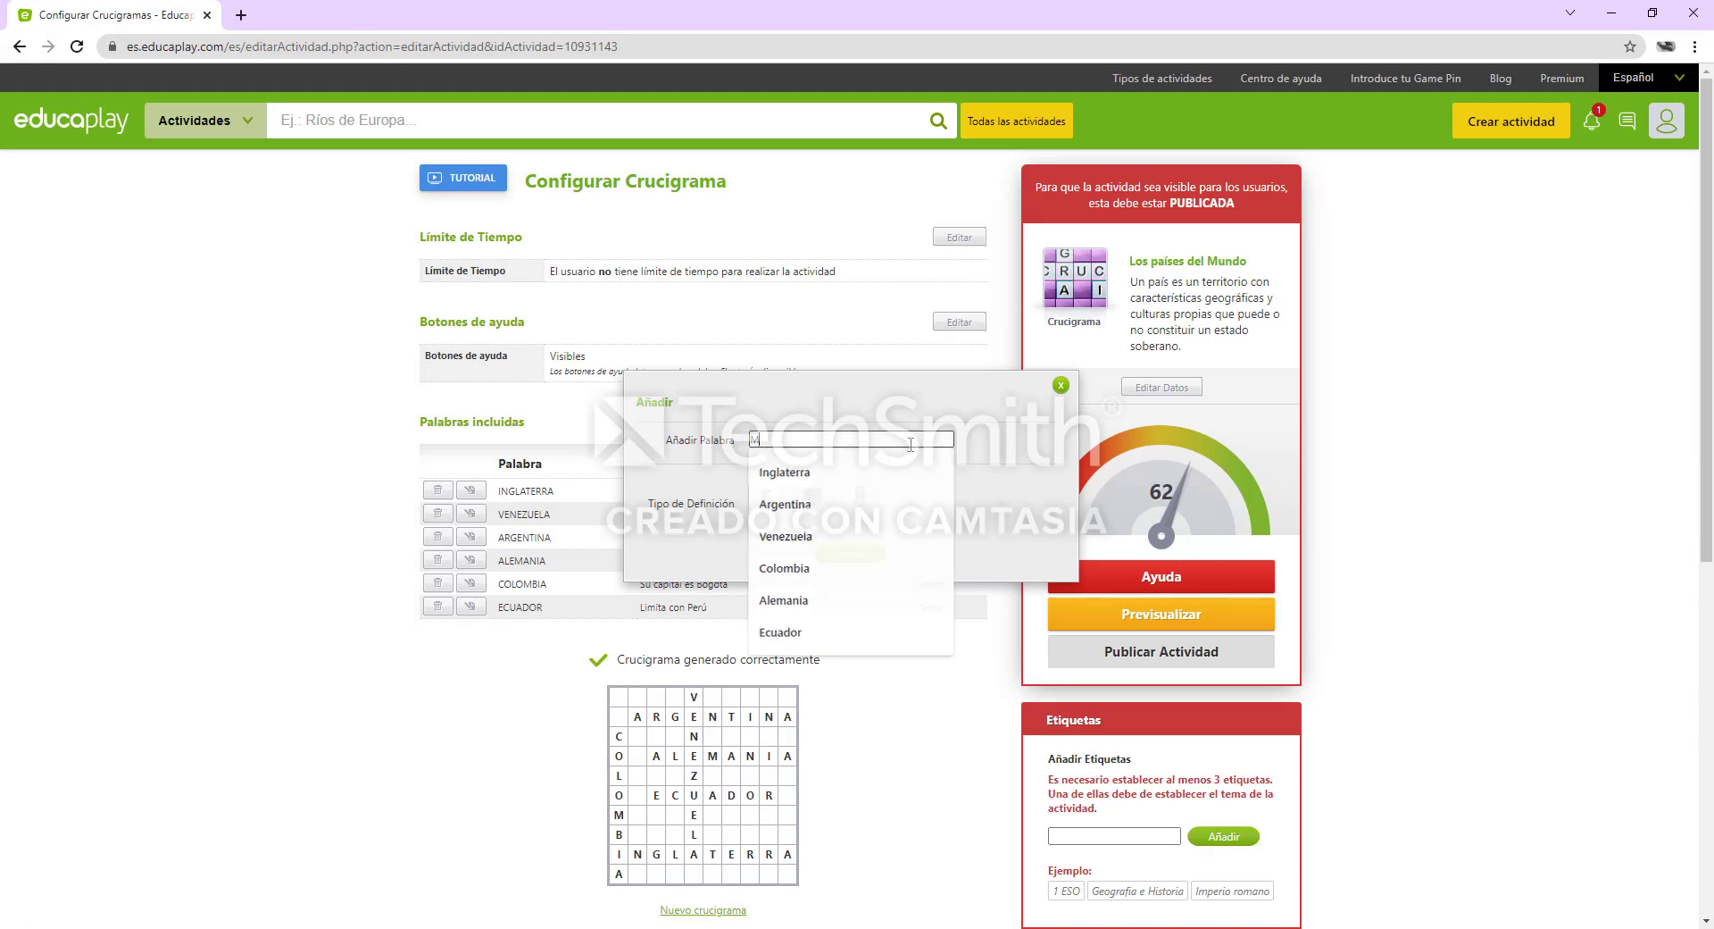
text(Mexico)
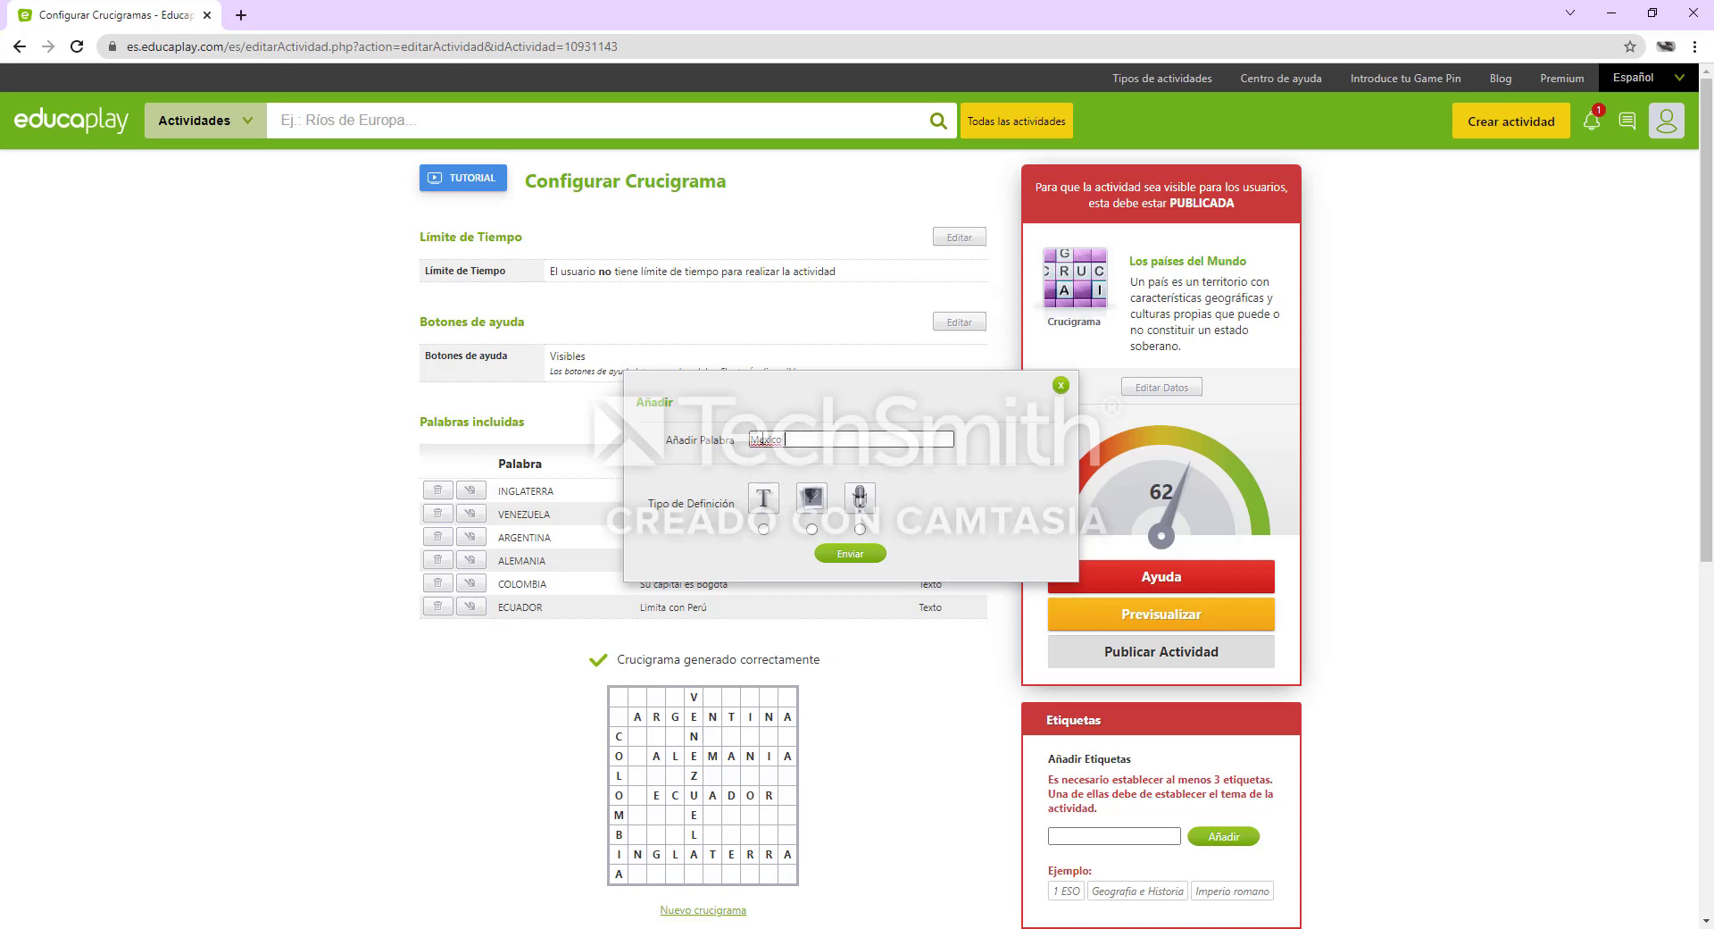
right_click(761, 439)
click(803, 466)
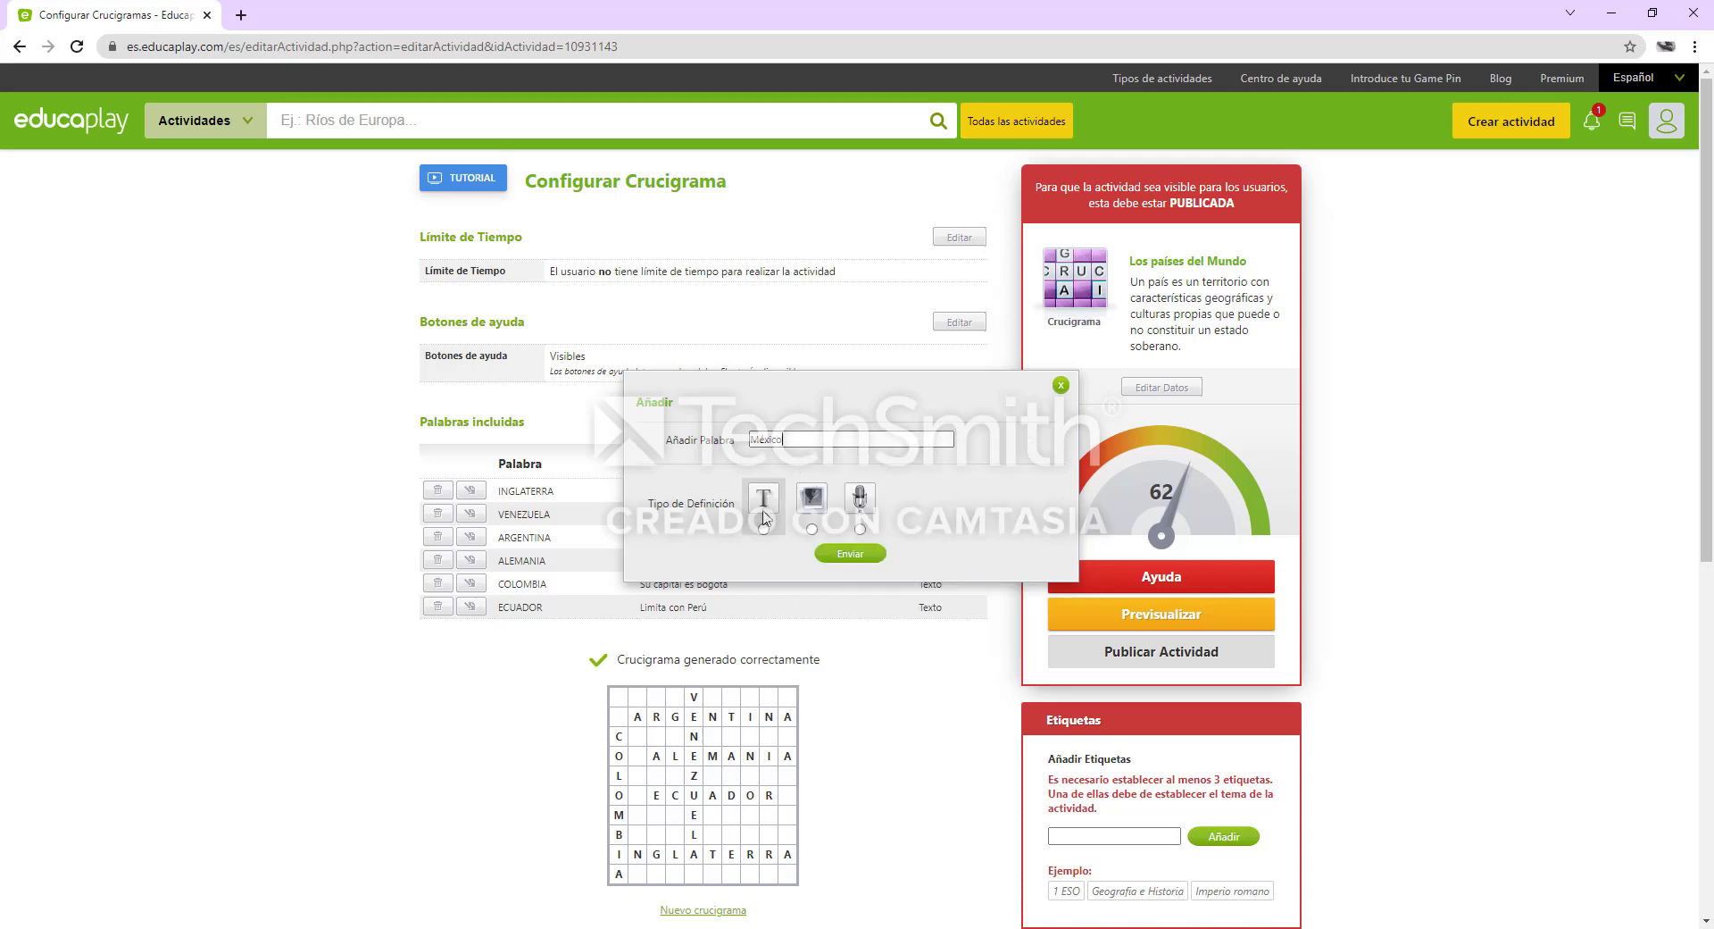
click(763, 528)
Define the "México" entry as "Rancheras" and submit it
click(797, 556)
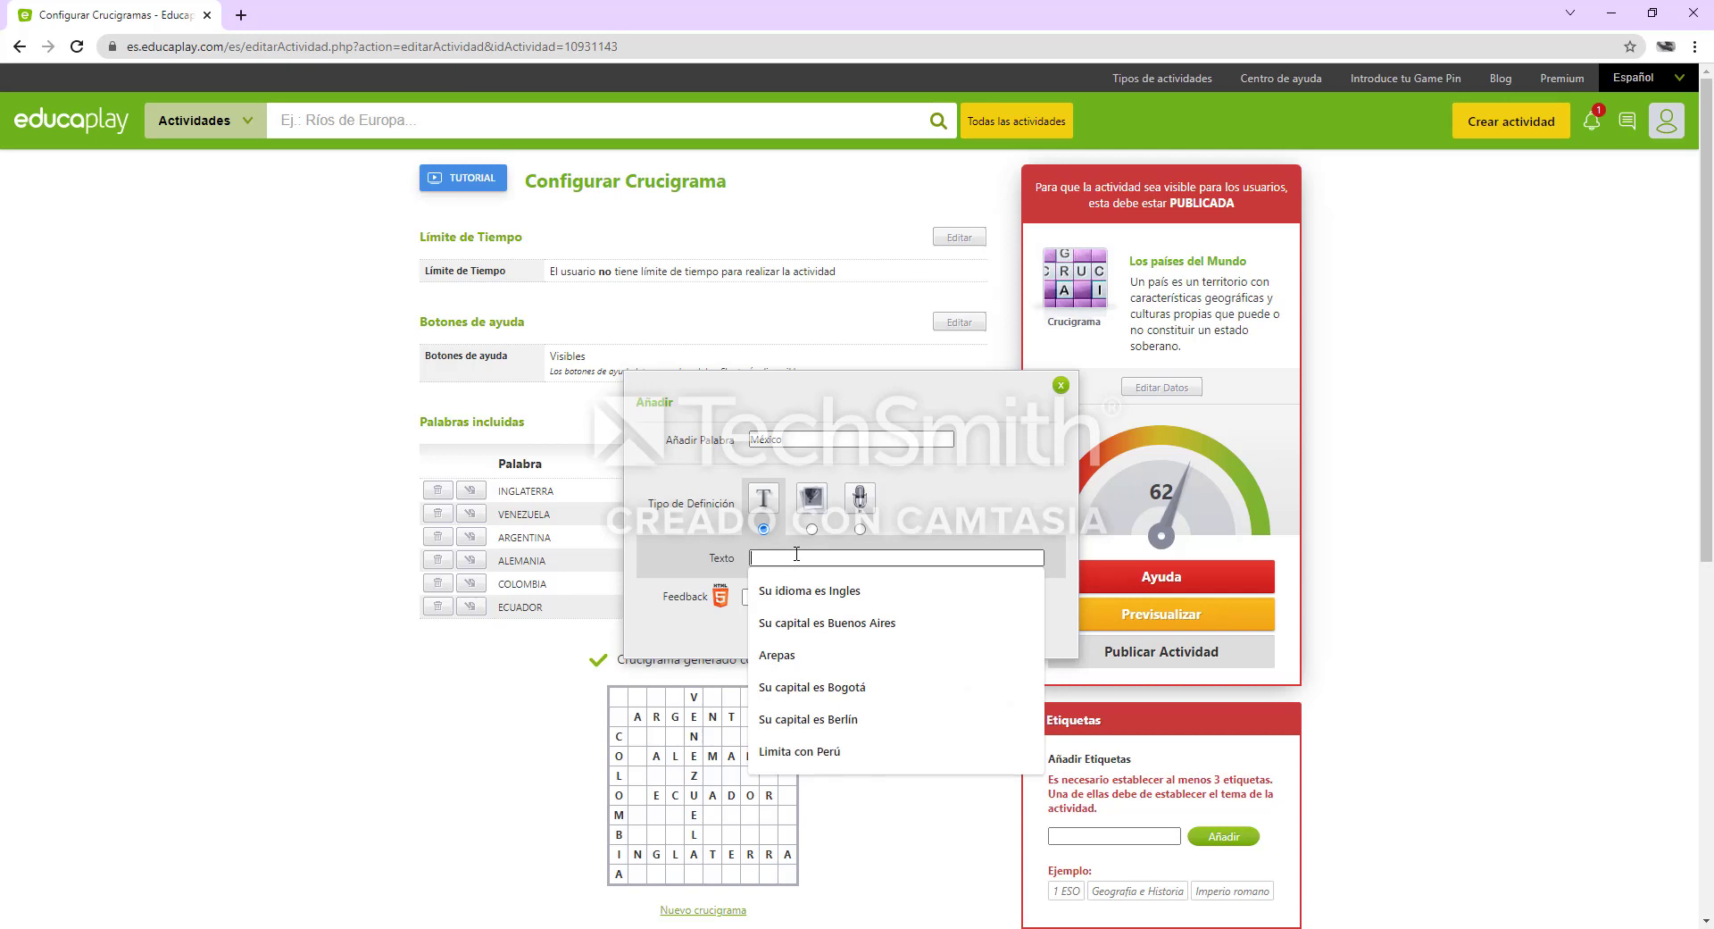
text(Ran)
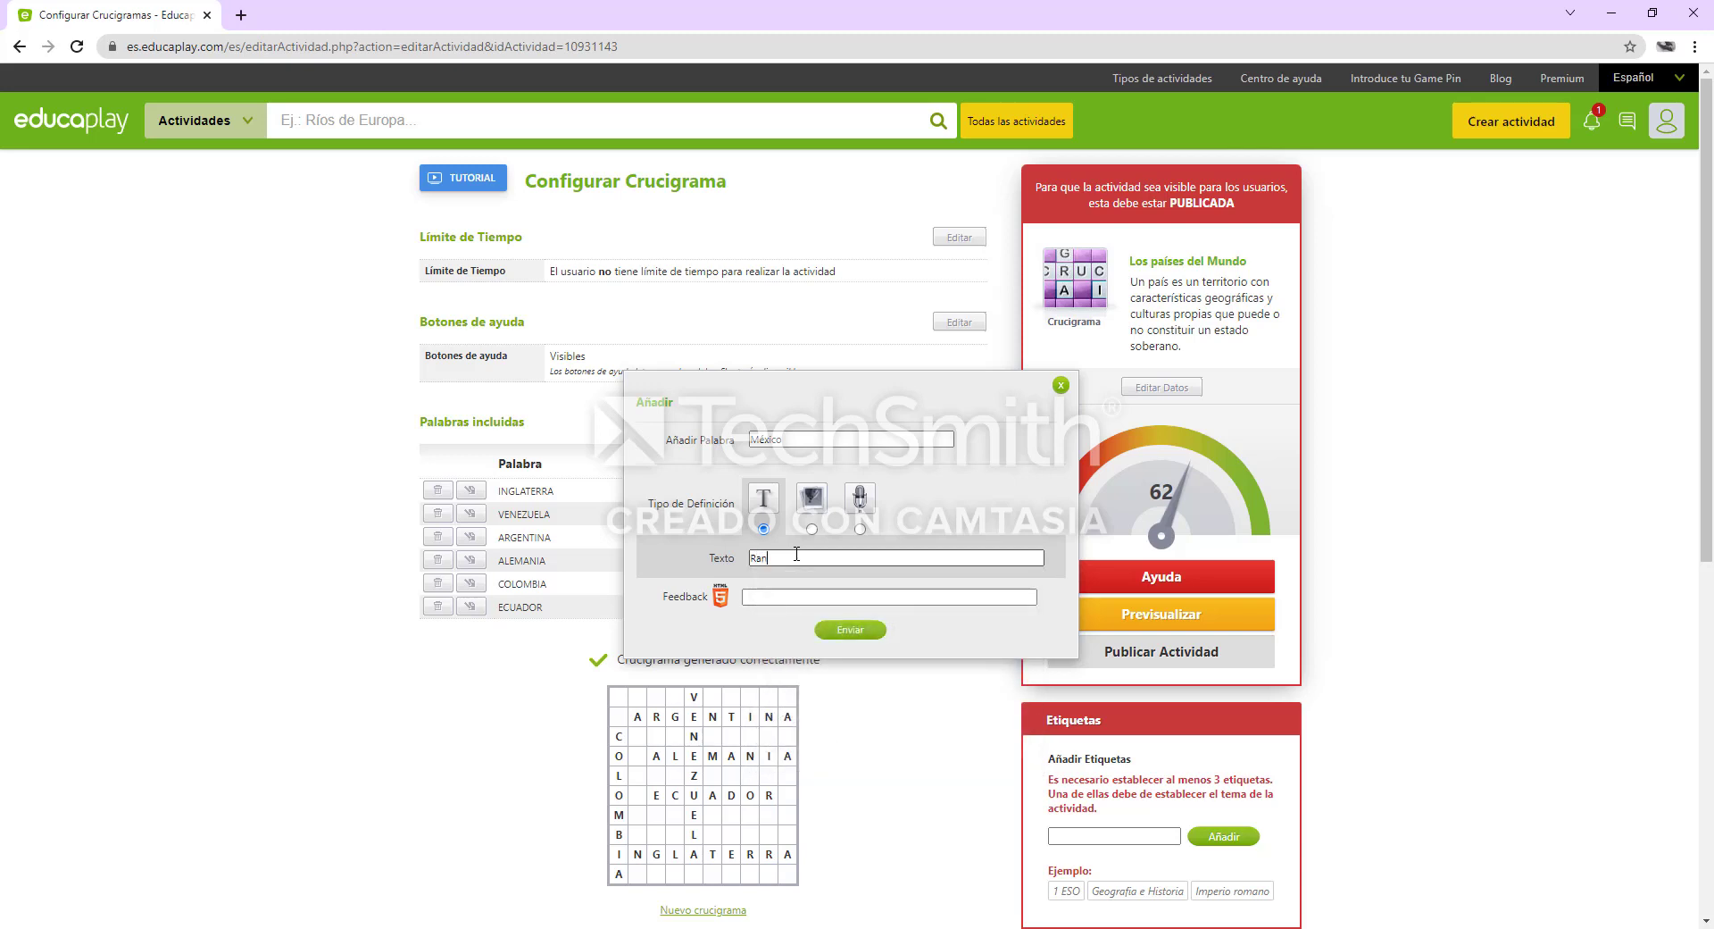
text(cheras)
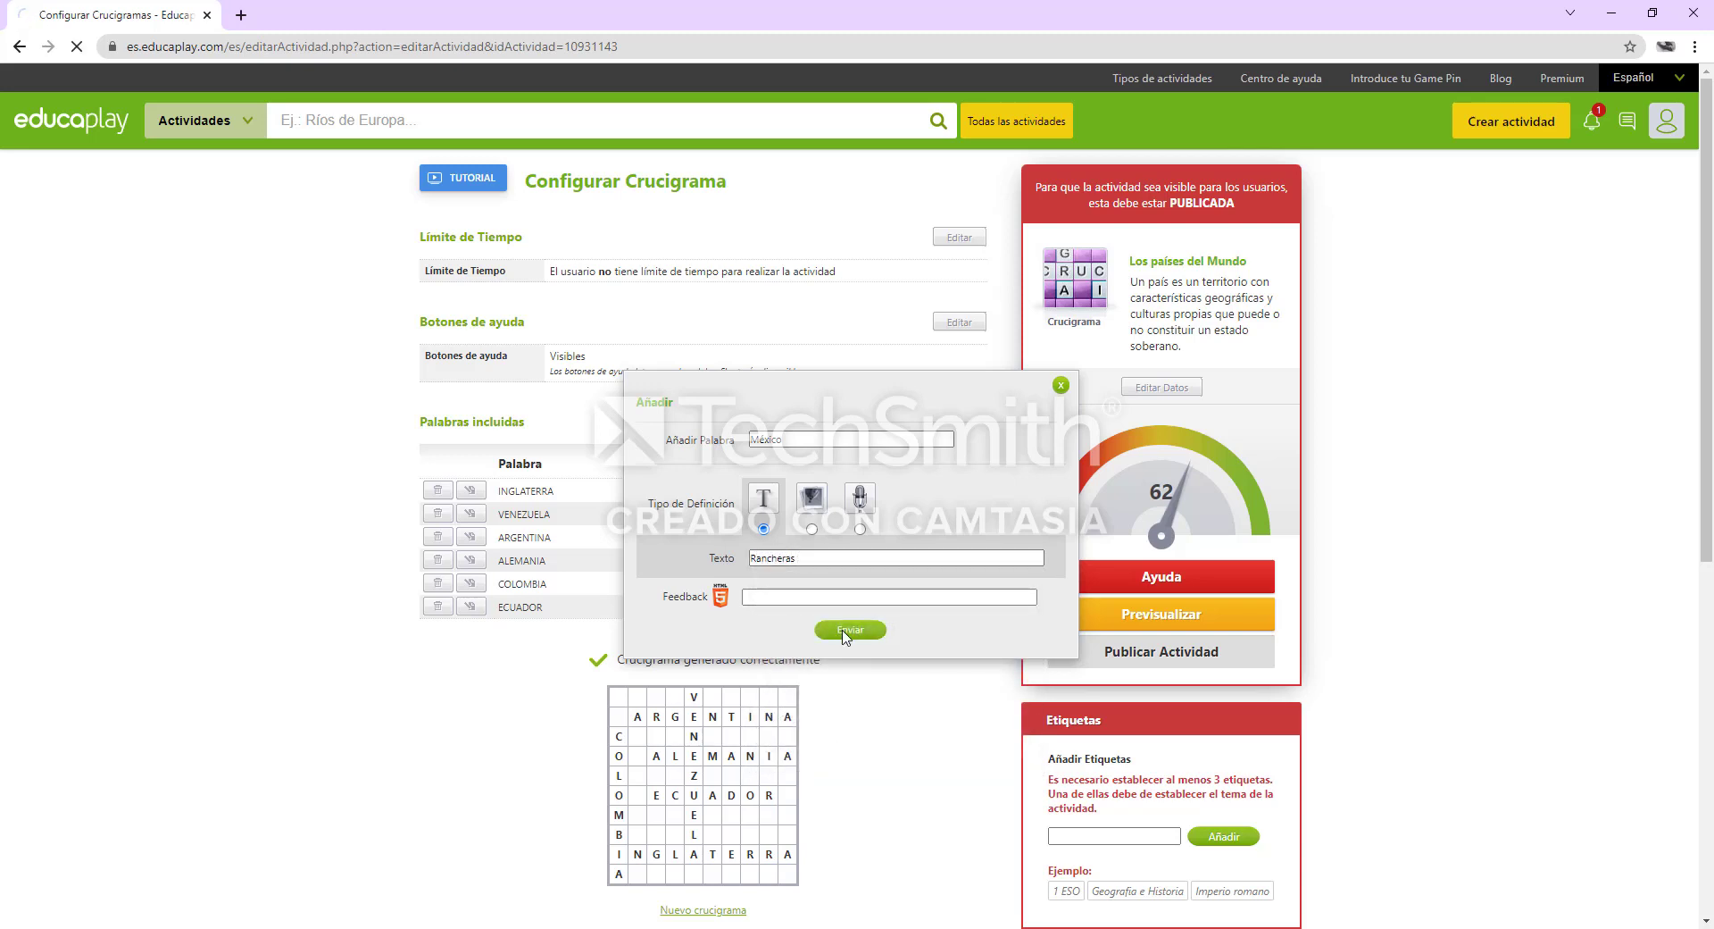
click(845, 631)
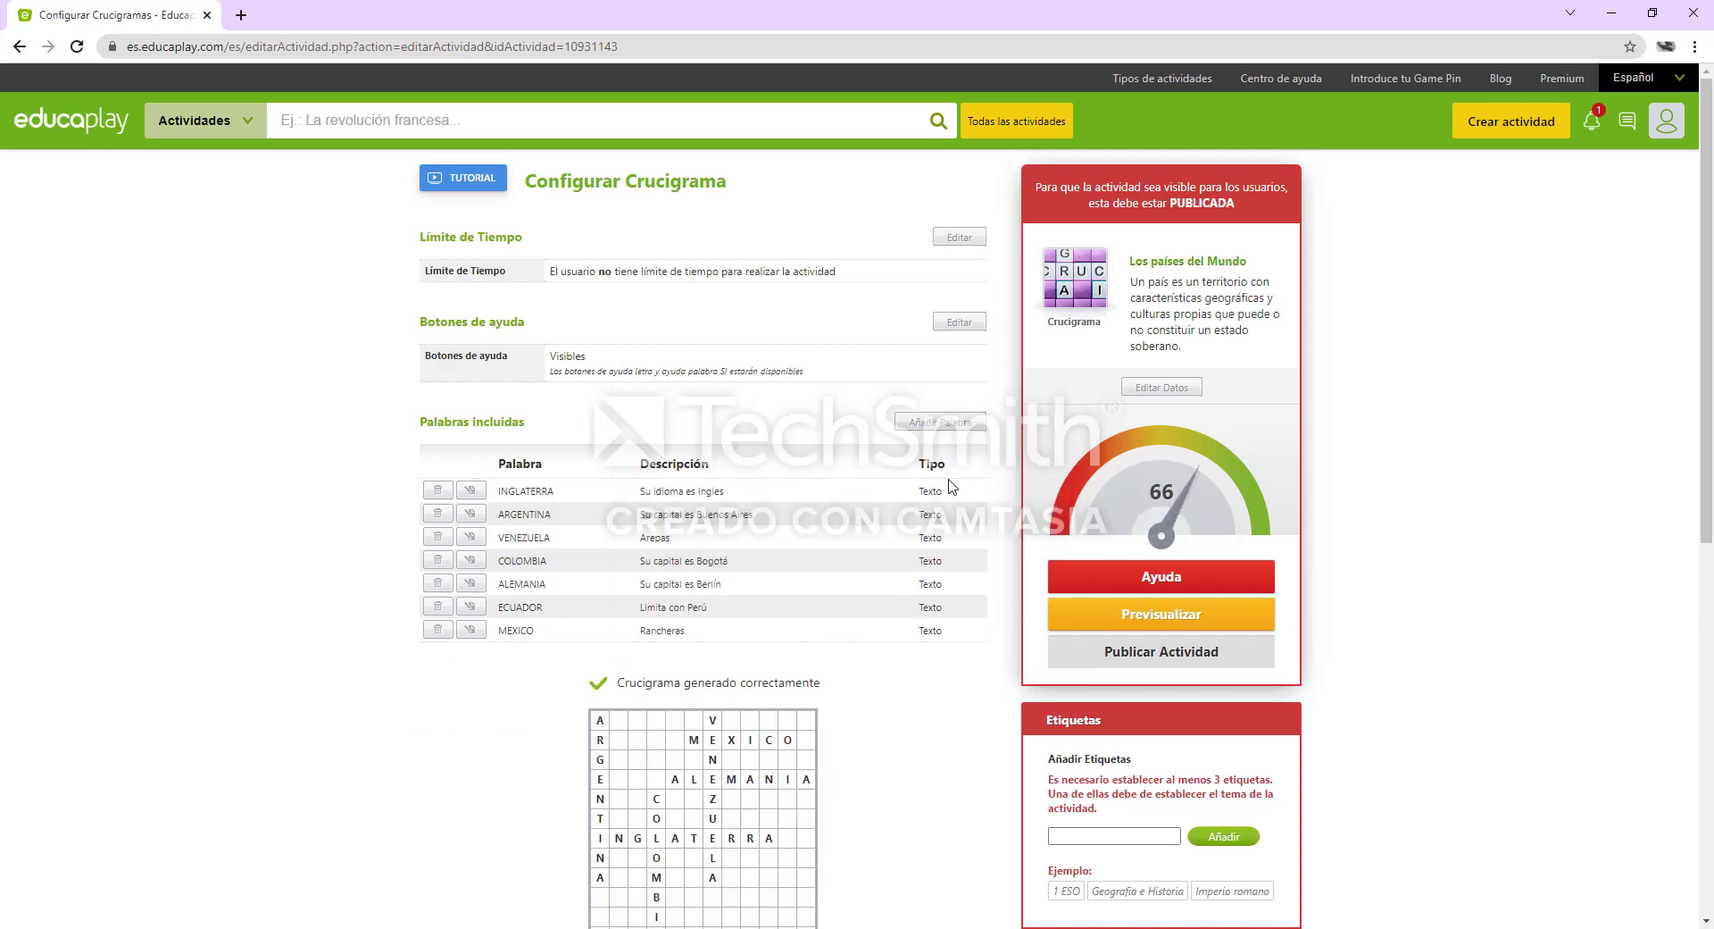
Start a new crossword entry with the word "Rusia" and the text definition type
click(922, 429)
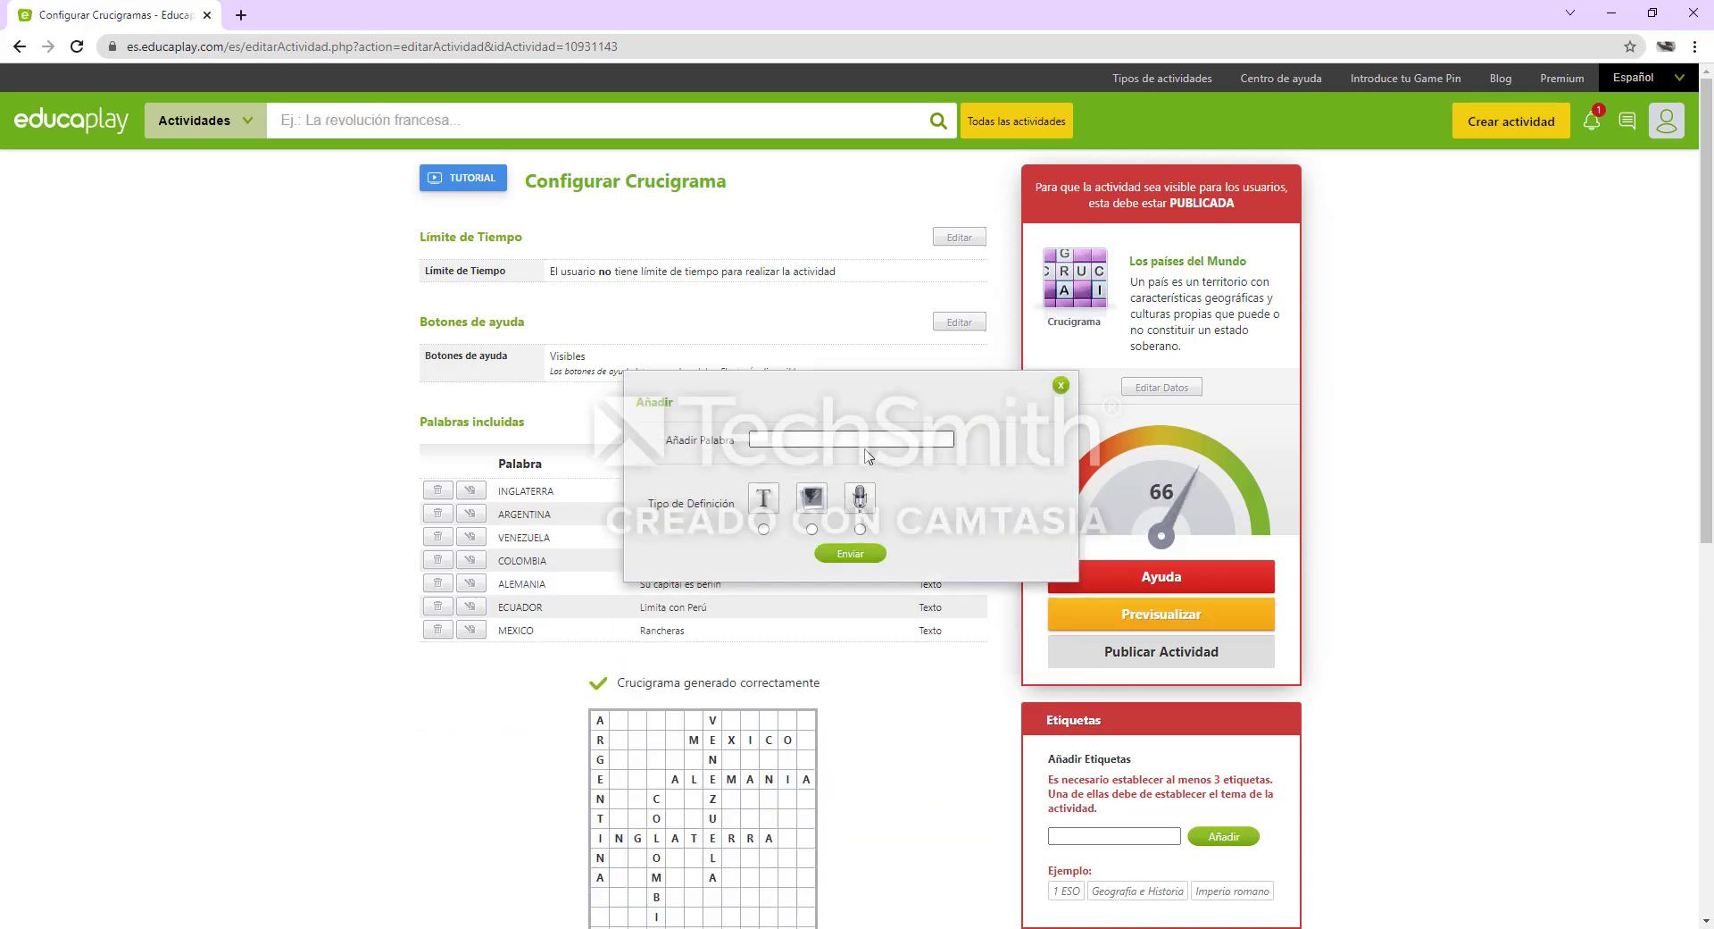
click(881, 440)
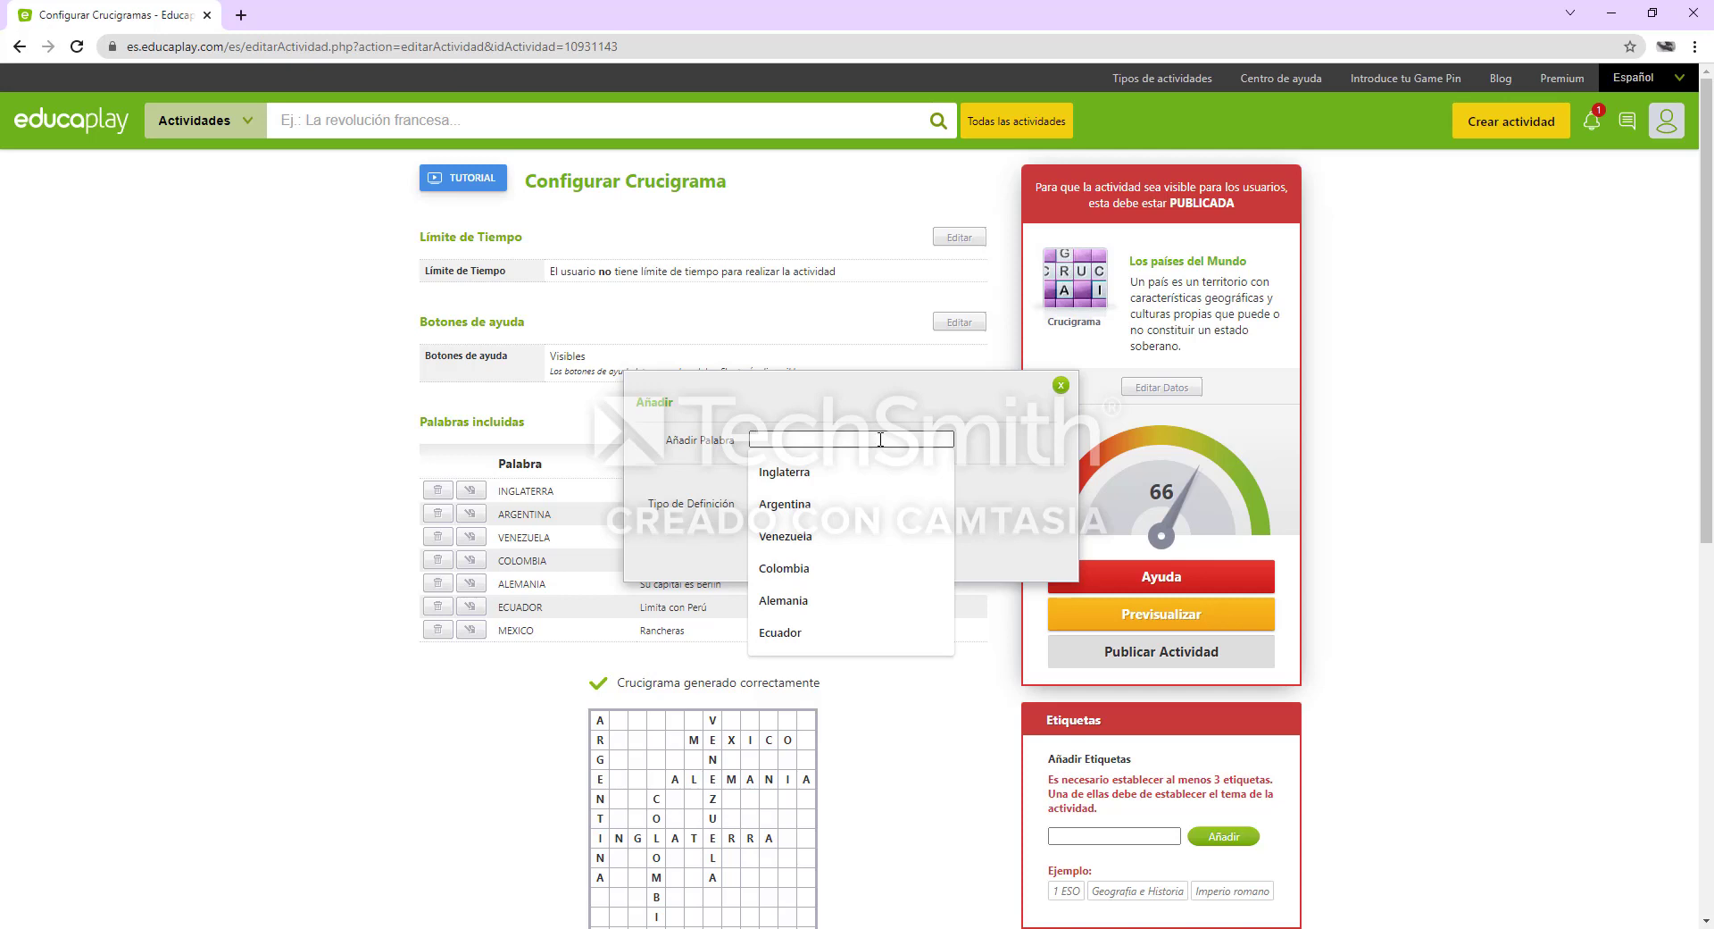
text(R)
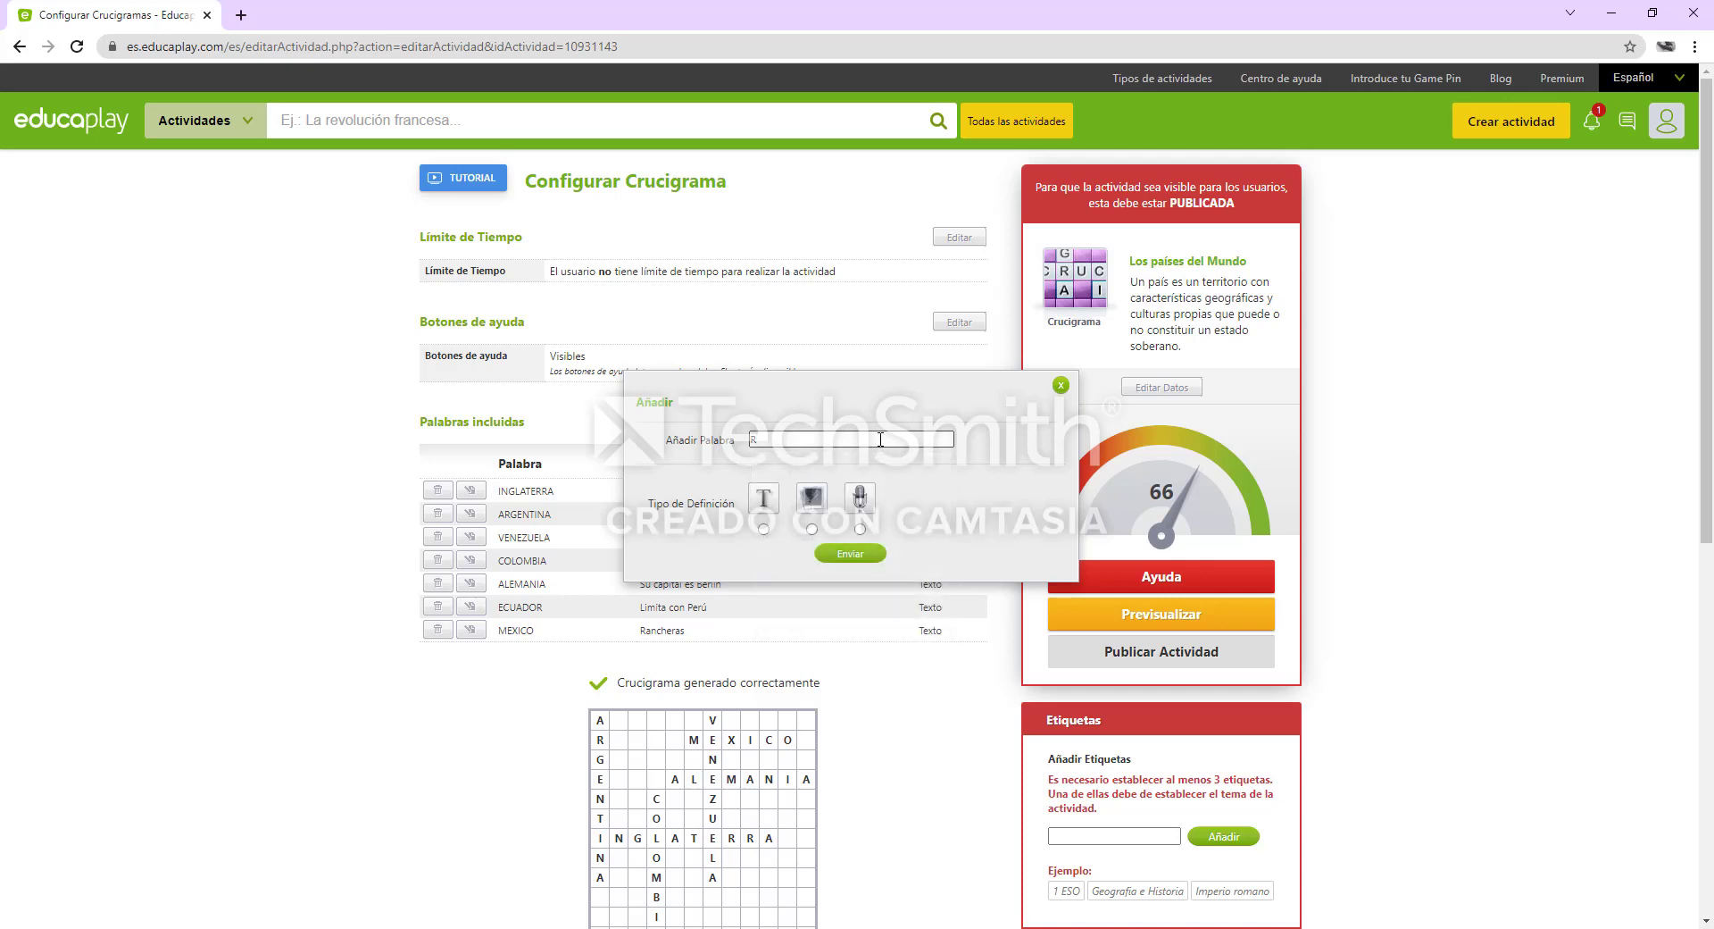
text(usia)
click(763, 529)
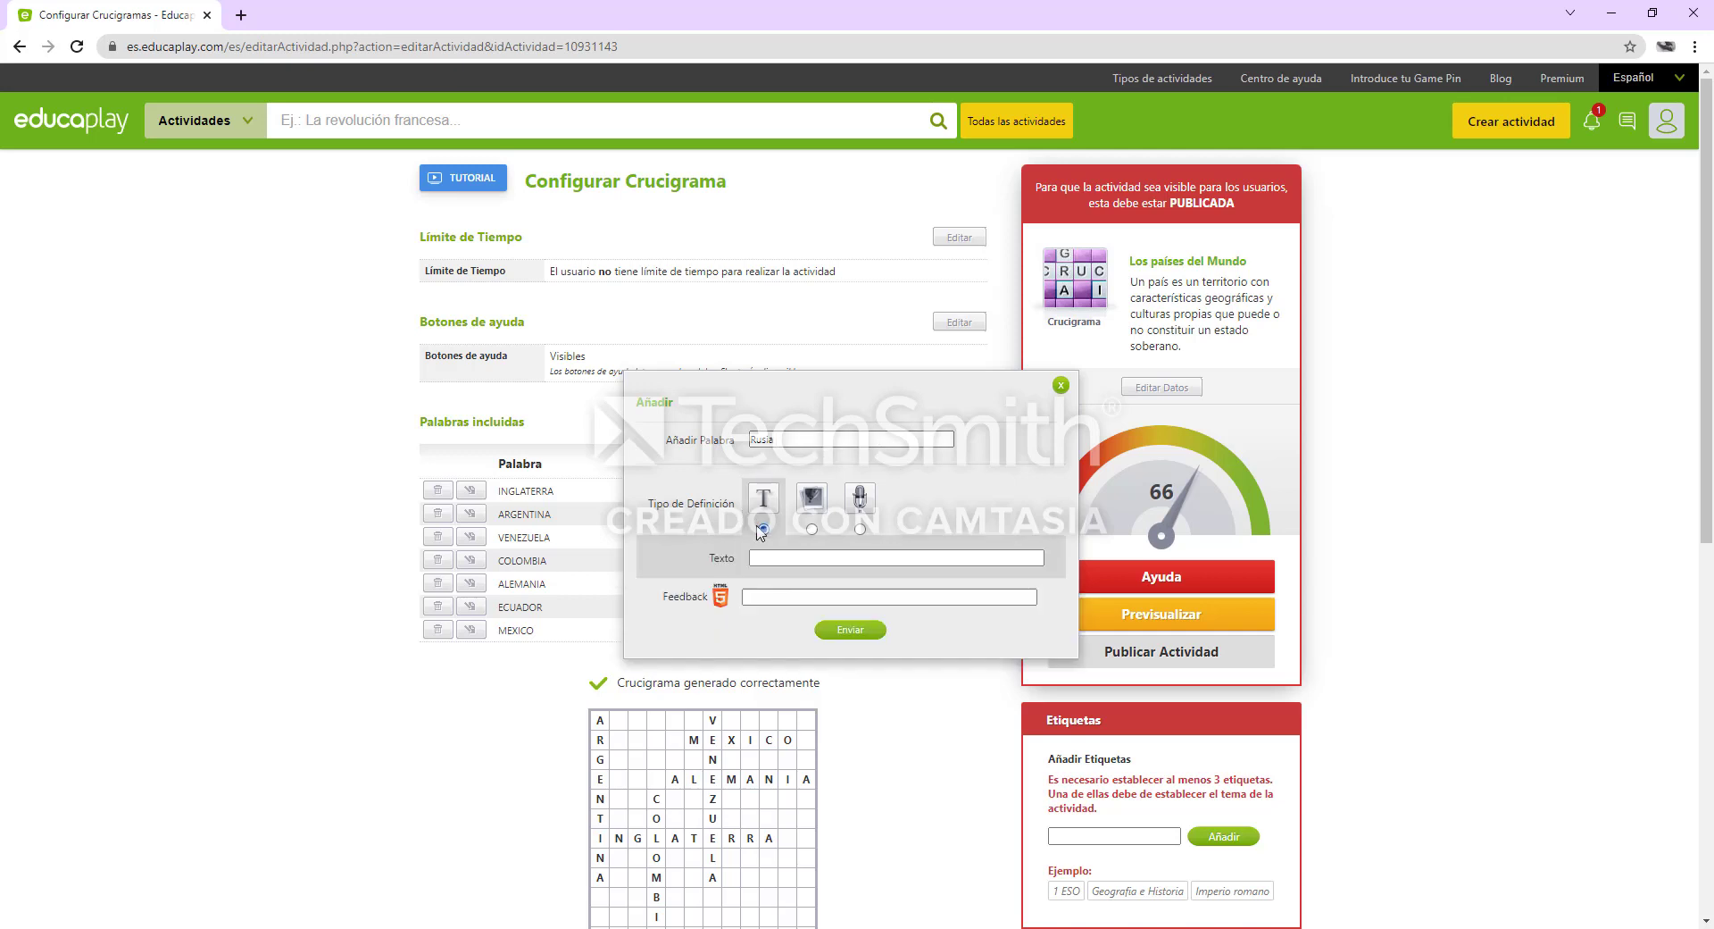
Define the "Rusia" entry as "Donde queda Moscú", correcting the city's accent with the spelling suggestion, and submit it
click(786, 555)
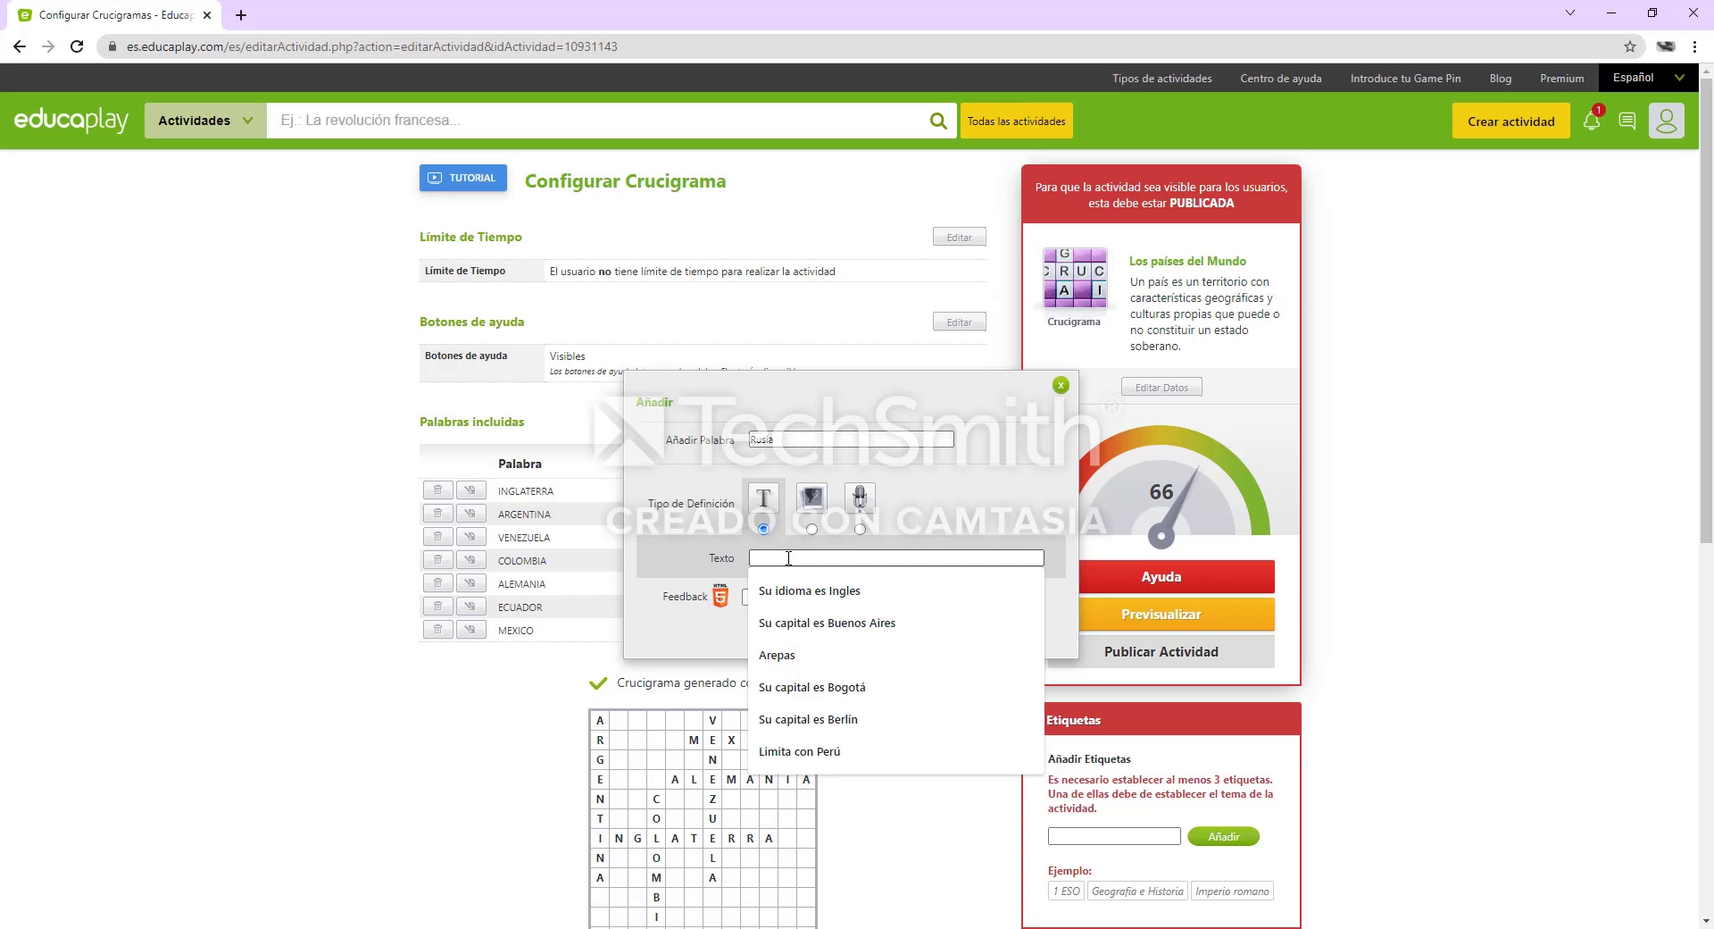
text(D)
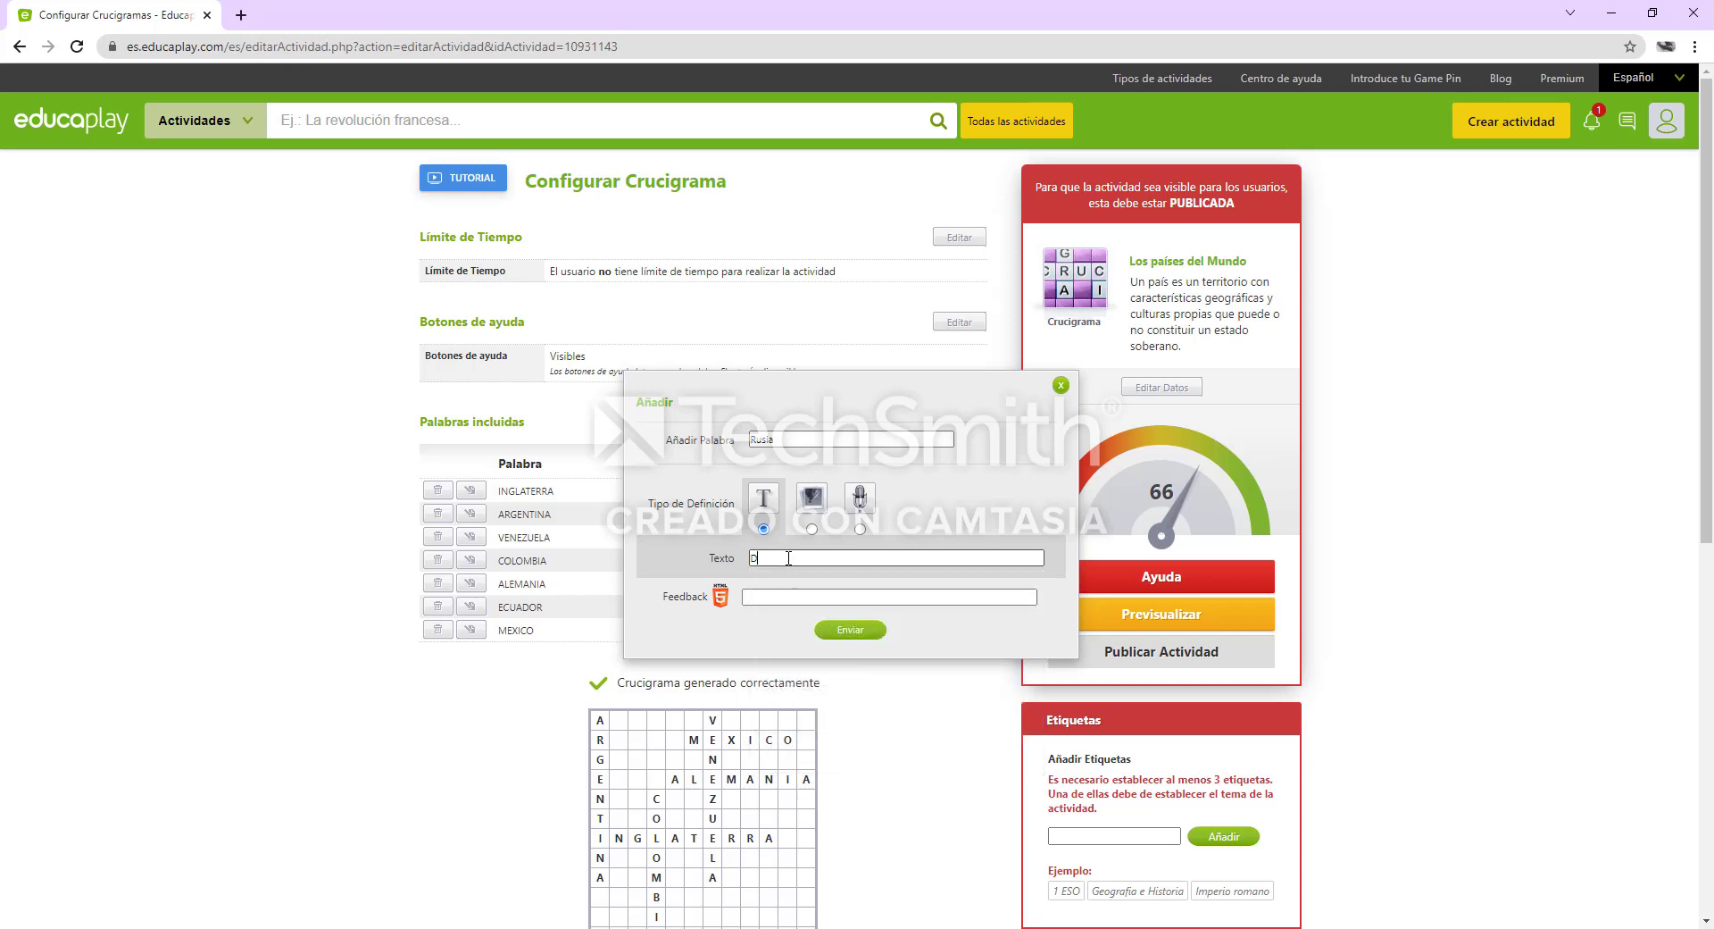
text(onde queda Moscu)
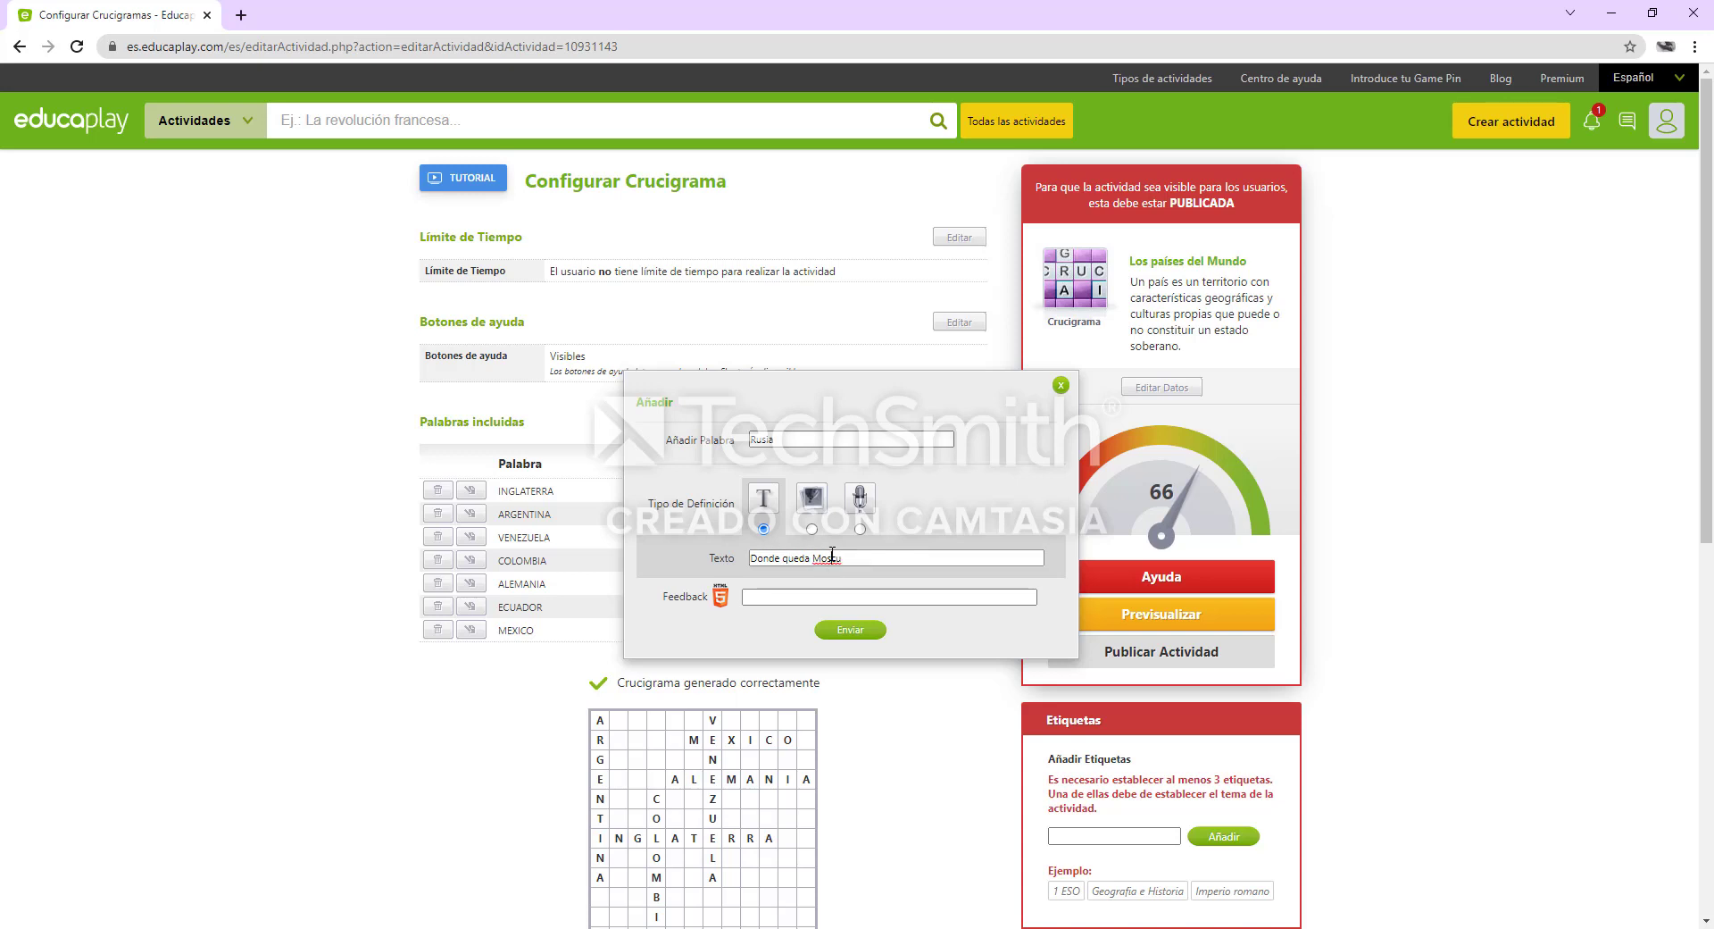
right_click(830, 557)
click(879, 569)
click(866, 631)
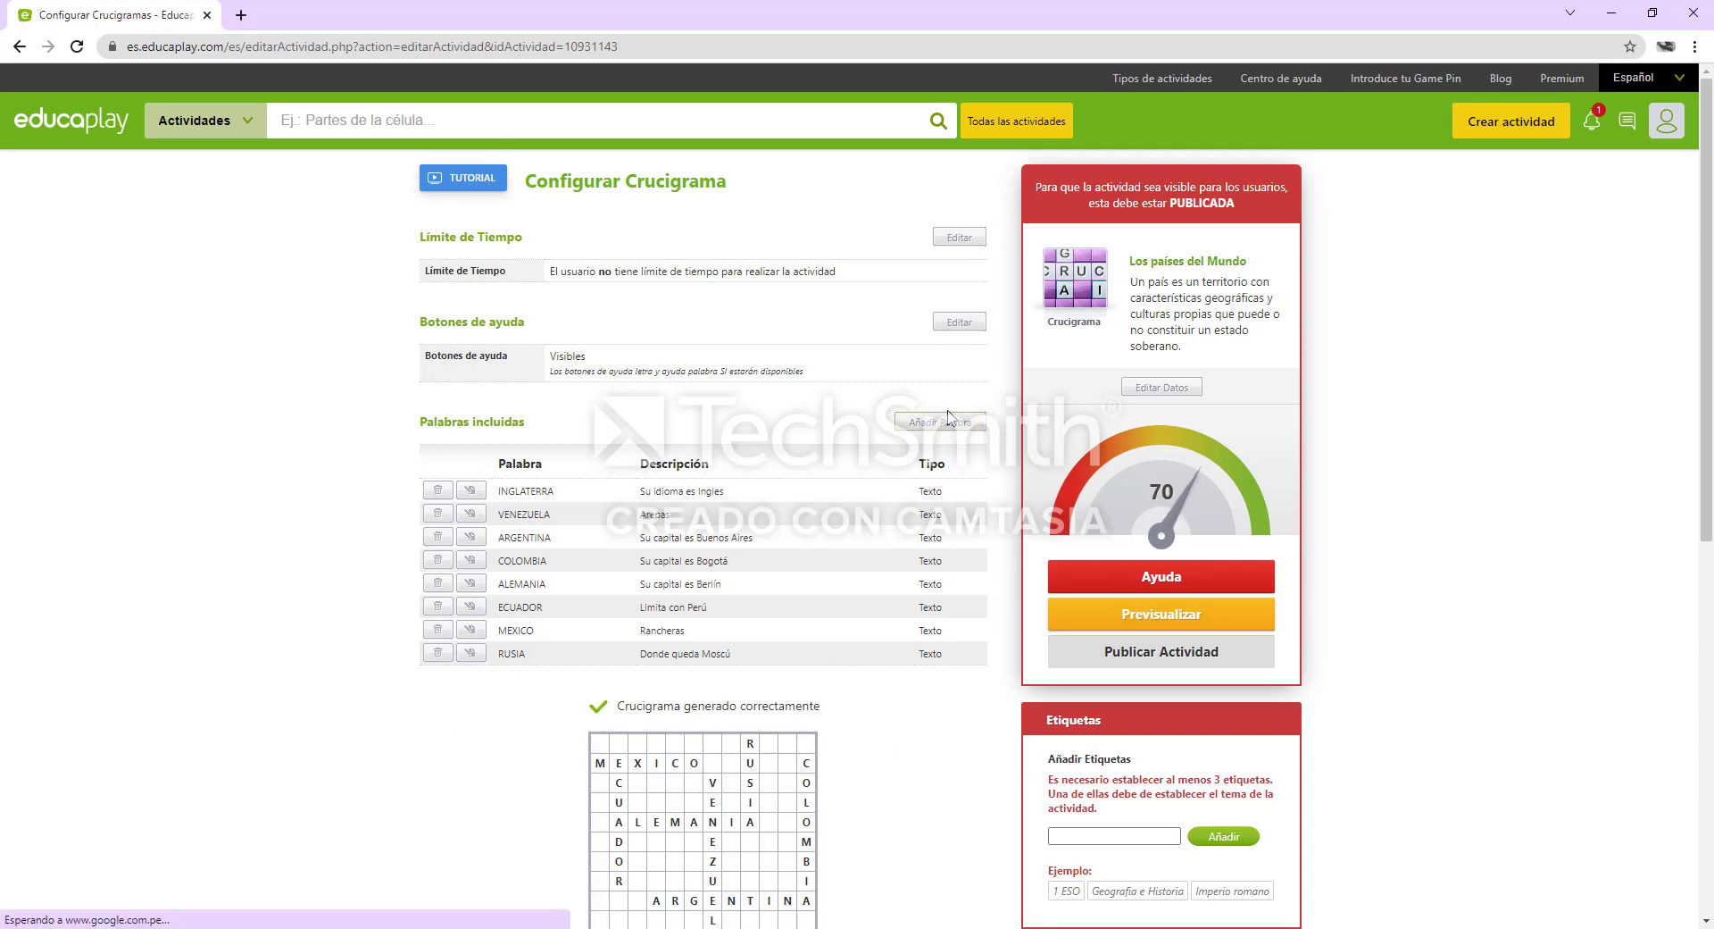
Start a new crossword entry with the word "Perú" and the text definition type
click(949, 423)
click(873, 439)
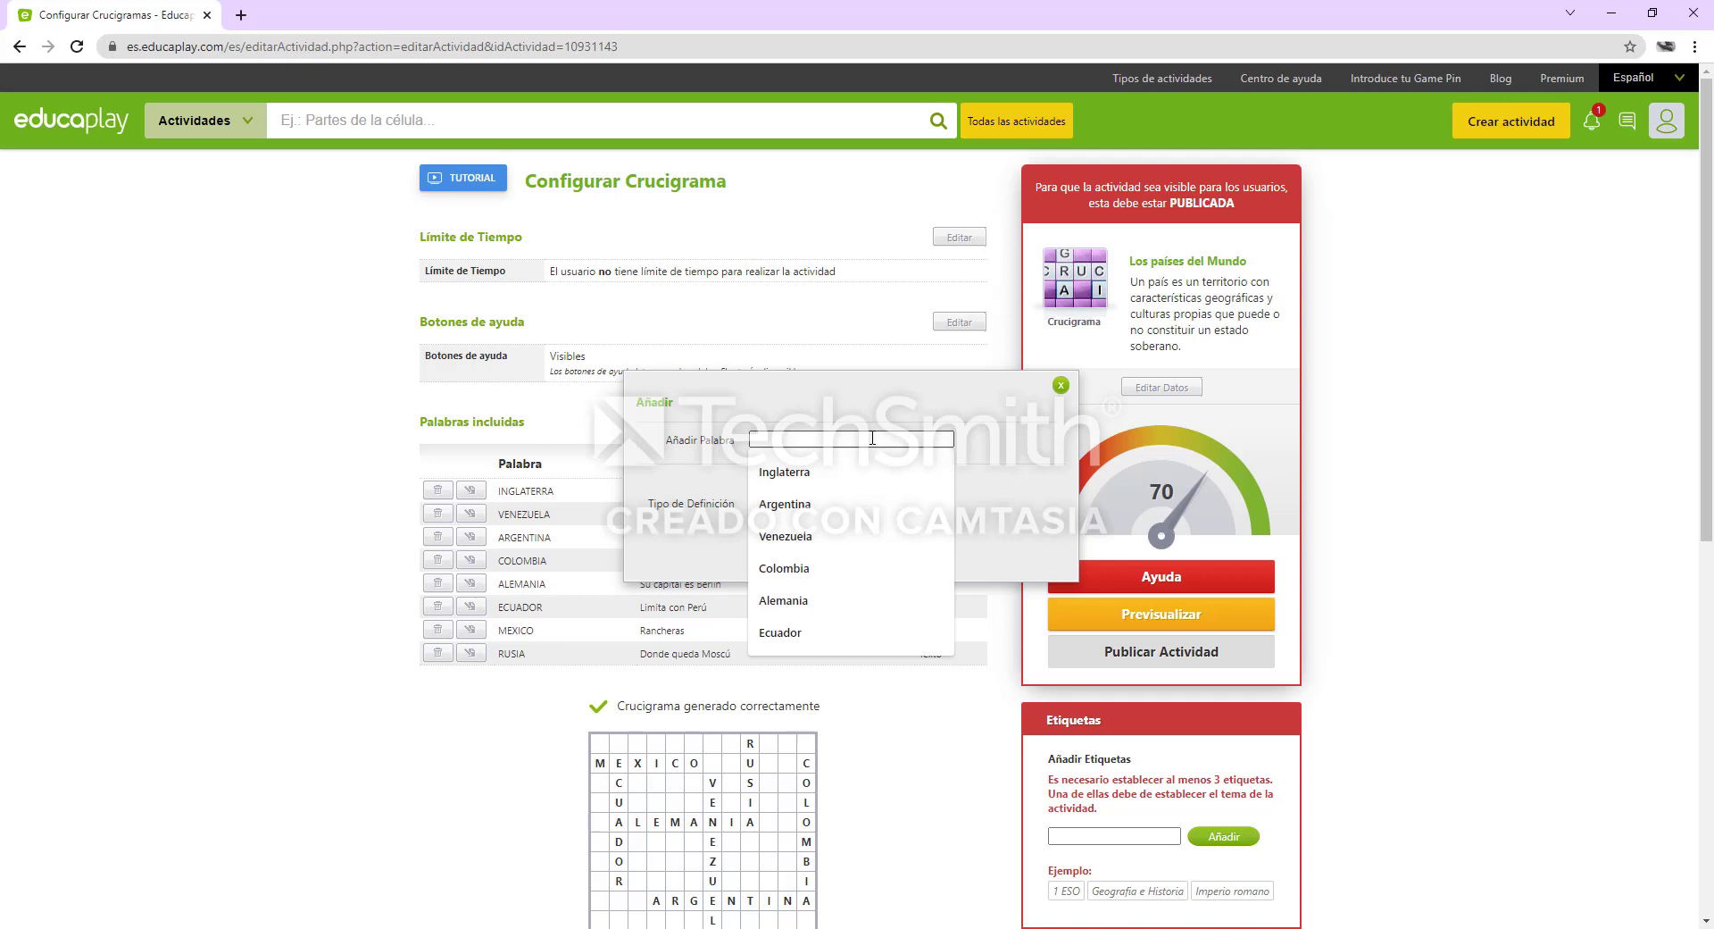
text(Perú)
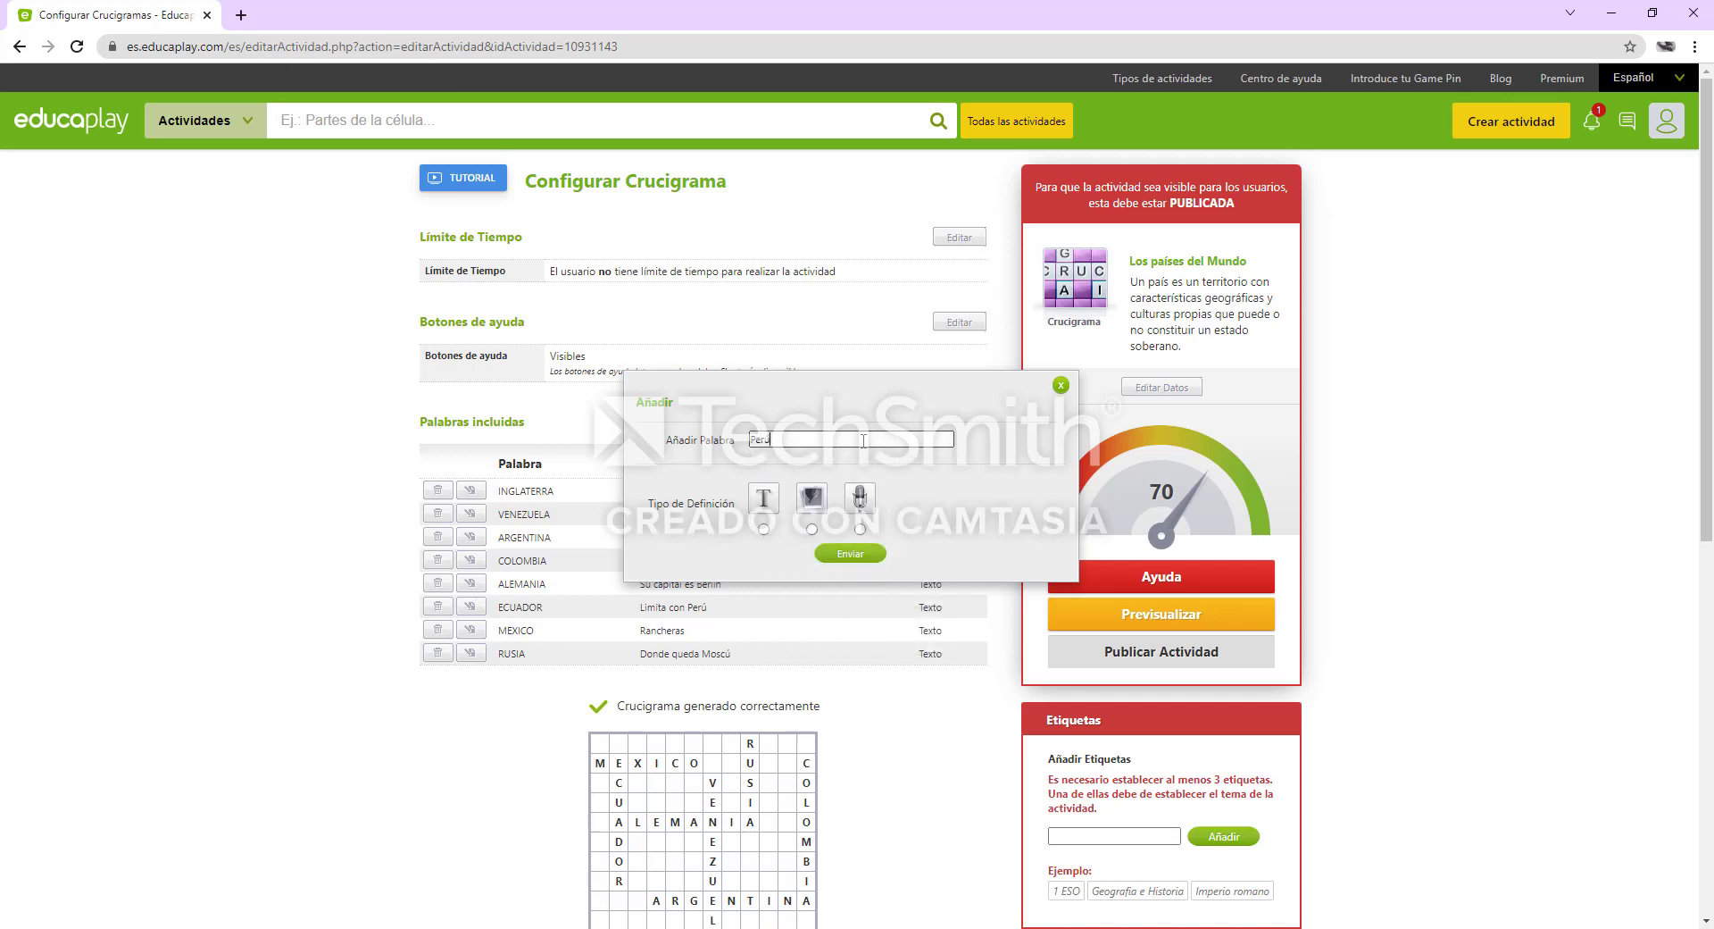
click(763, 529)
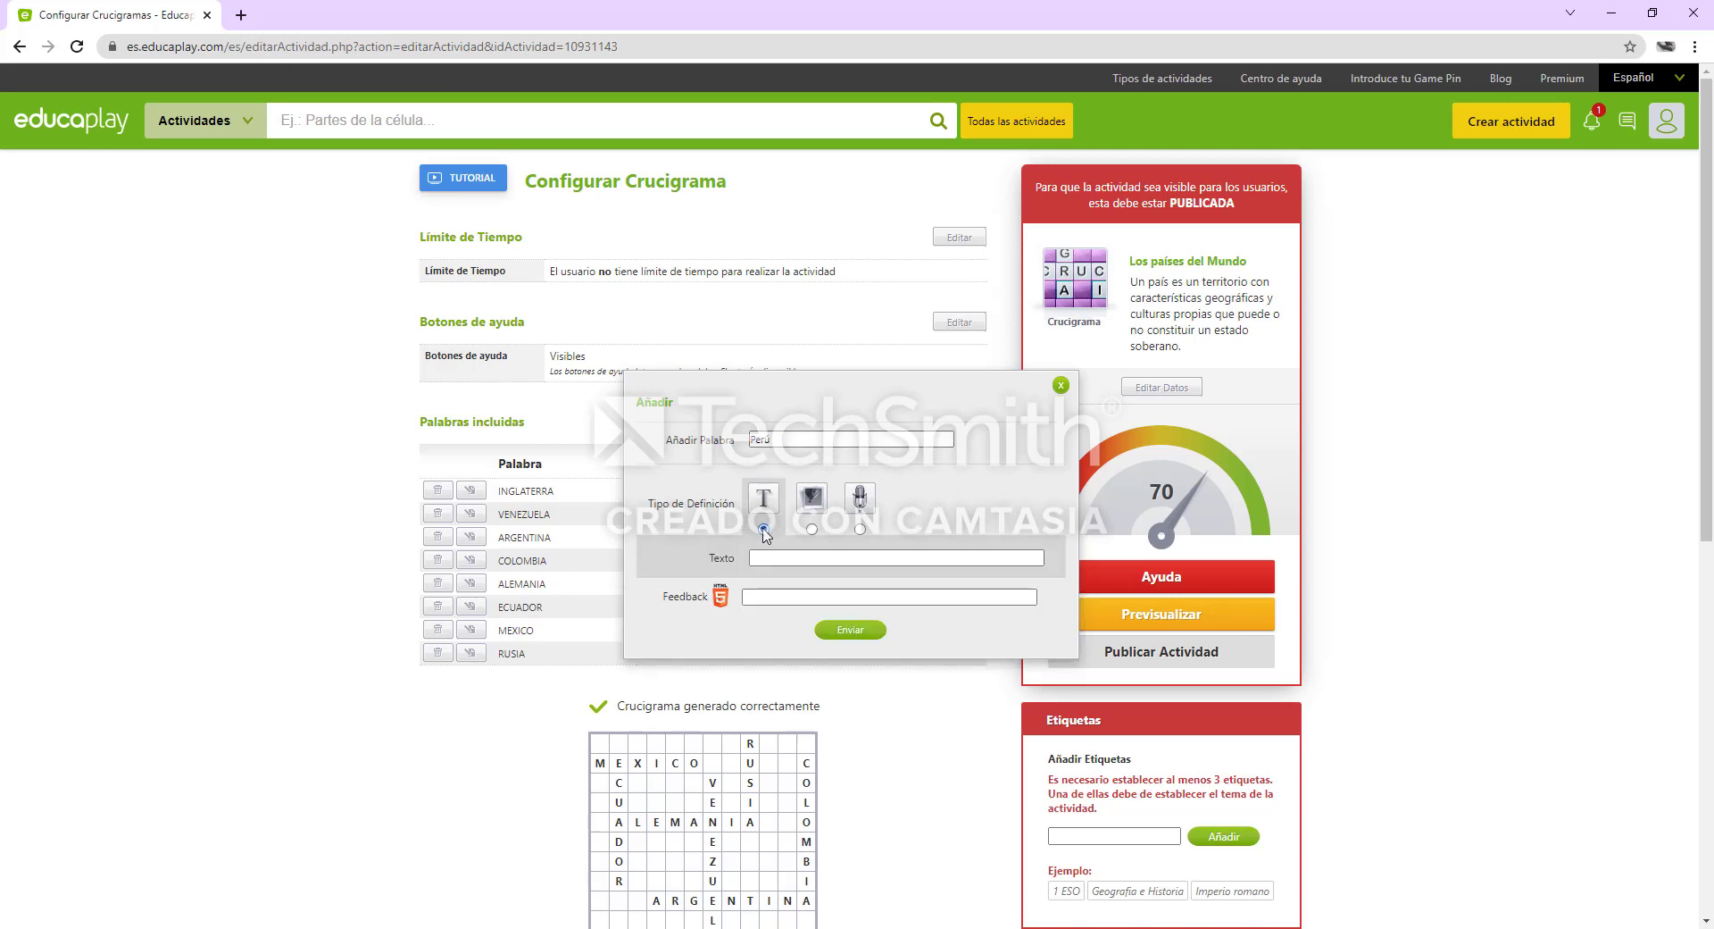
Define the "Perú" entry as "Tiene el Río Amazonas", removing any stray space inside the river's name, and submit it
click(789, 558)
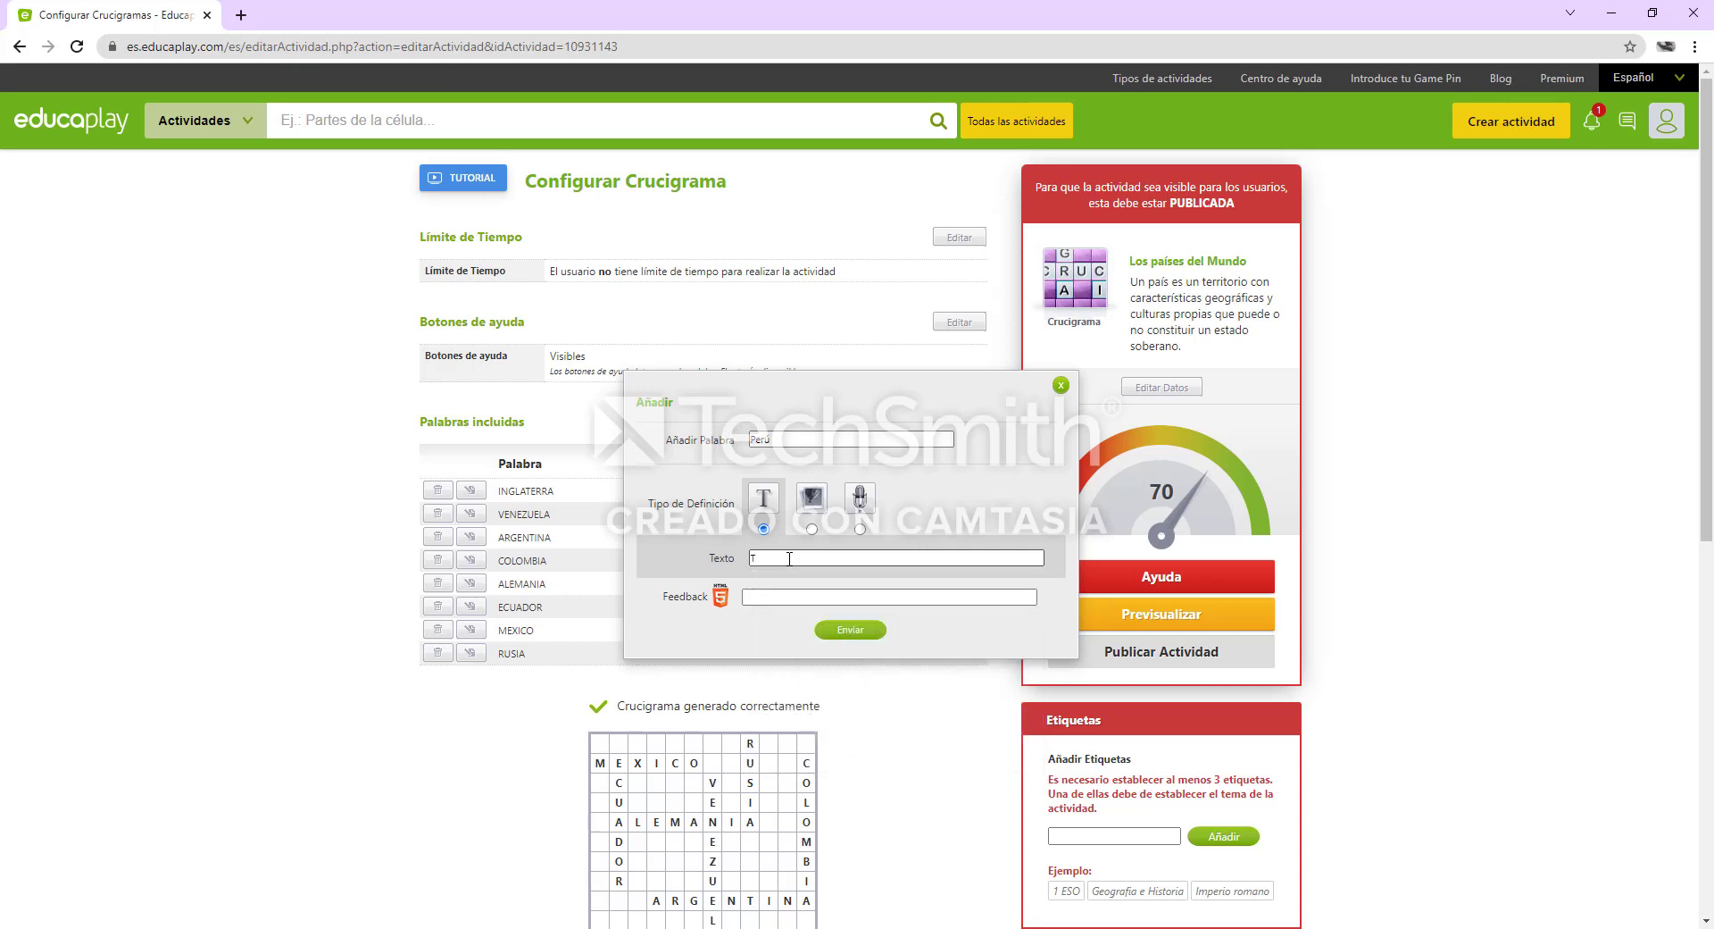
text(iene el Río A mazonas)
click(833, 590)
click(855, 559)
click(816, 557)
key(BackSpace)
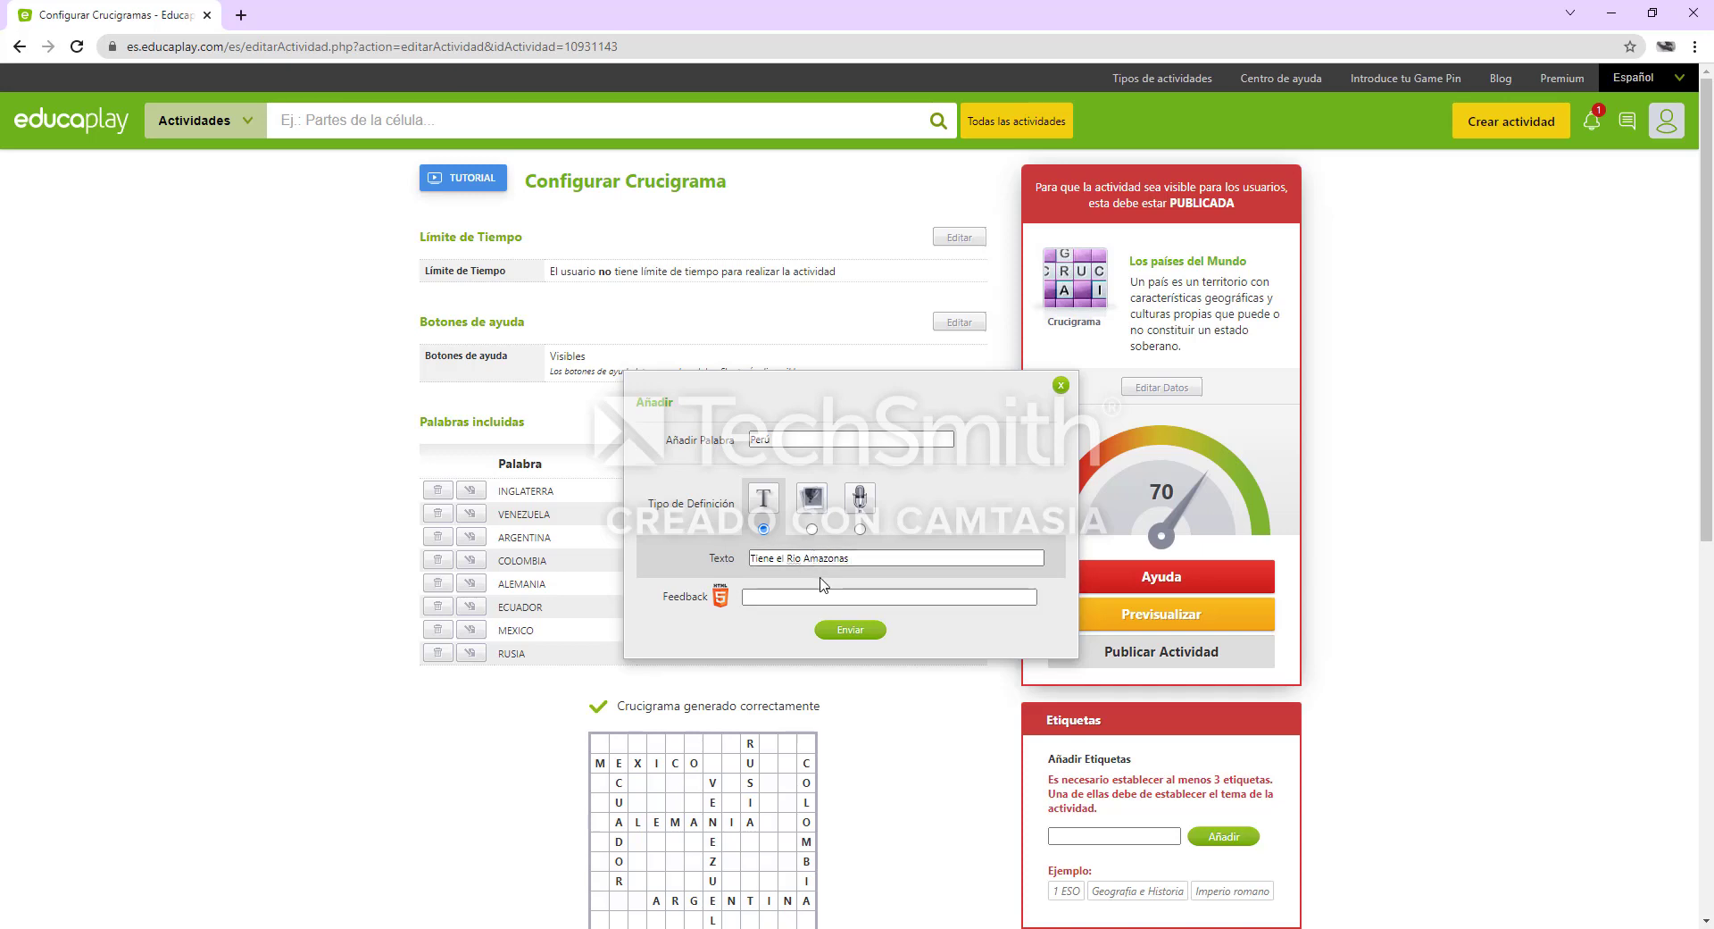
click(855, 633)
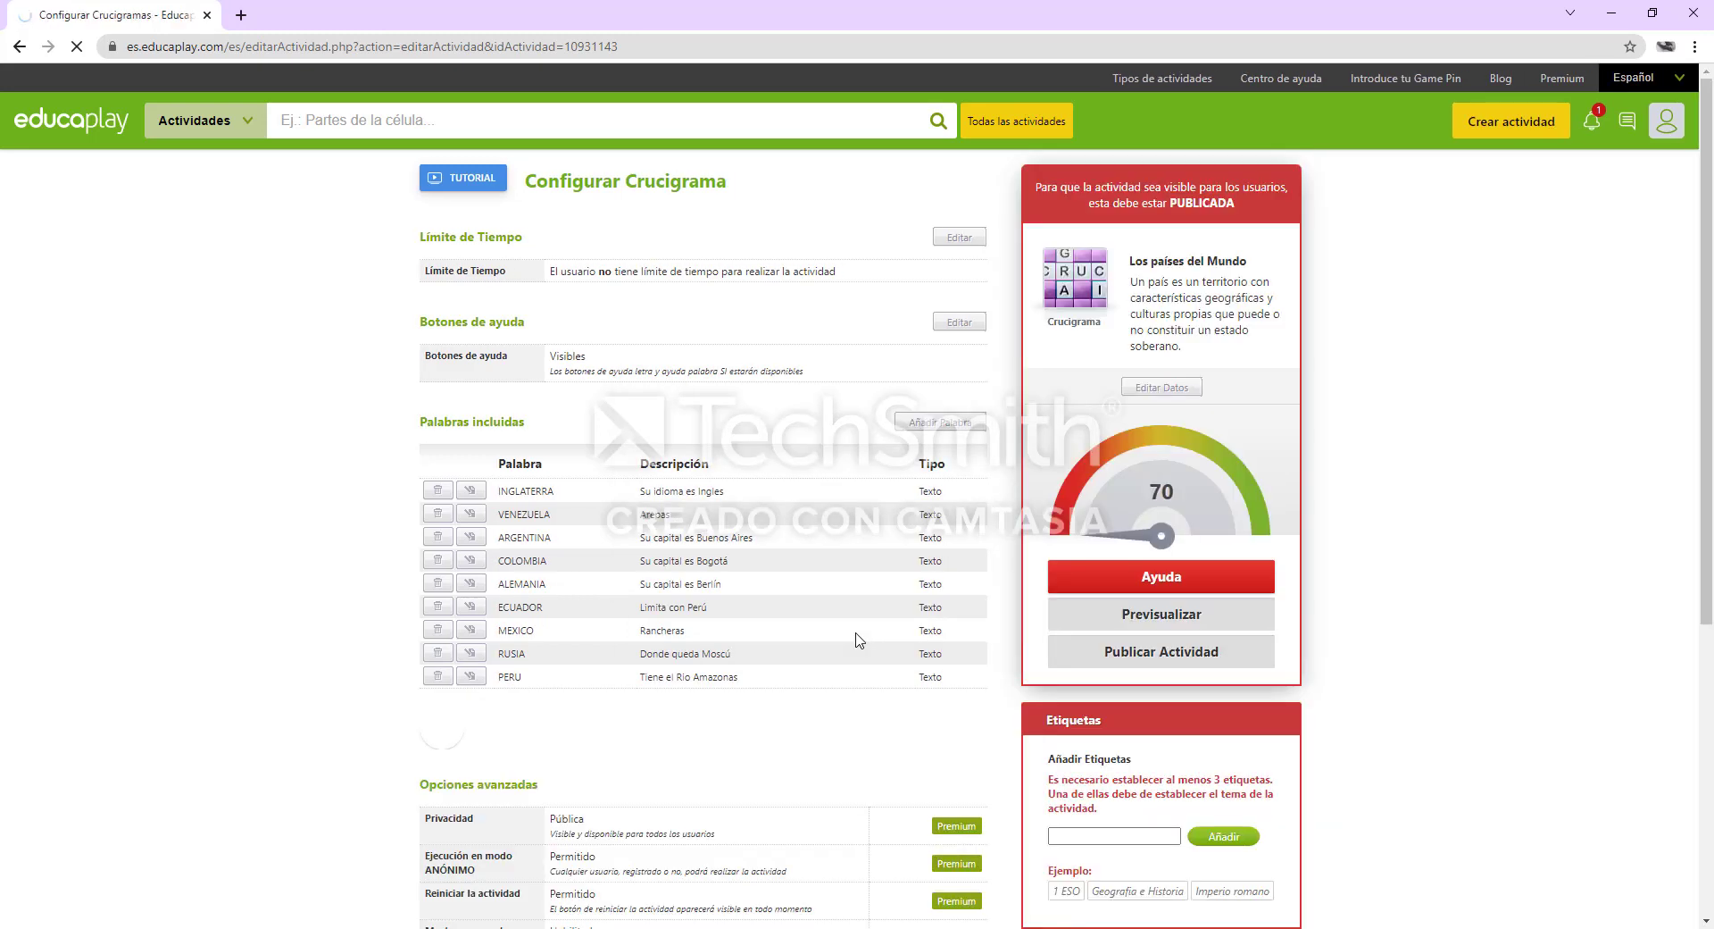
Start a new crossword entry with the word "EstadosUnidos", written without a space, and the text definition type
click(952, 430)
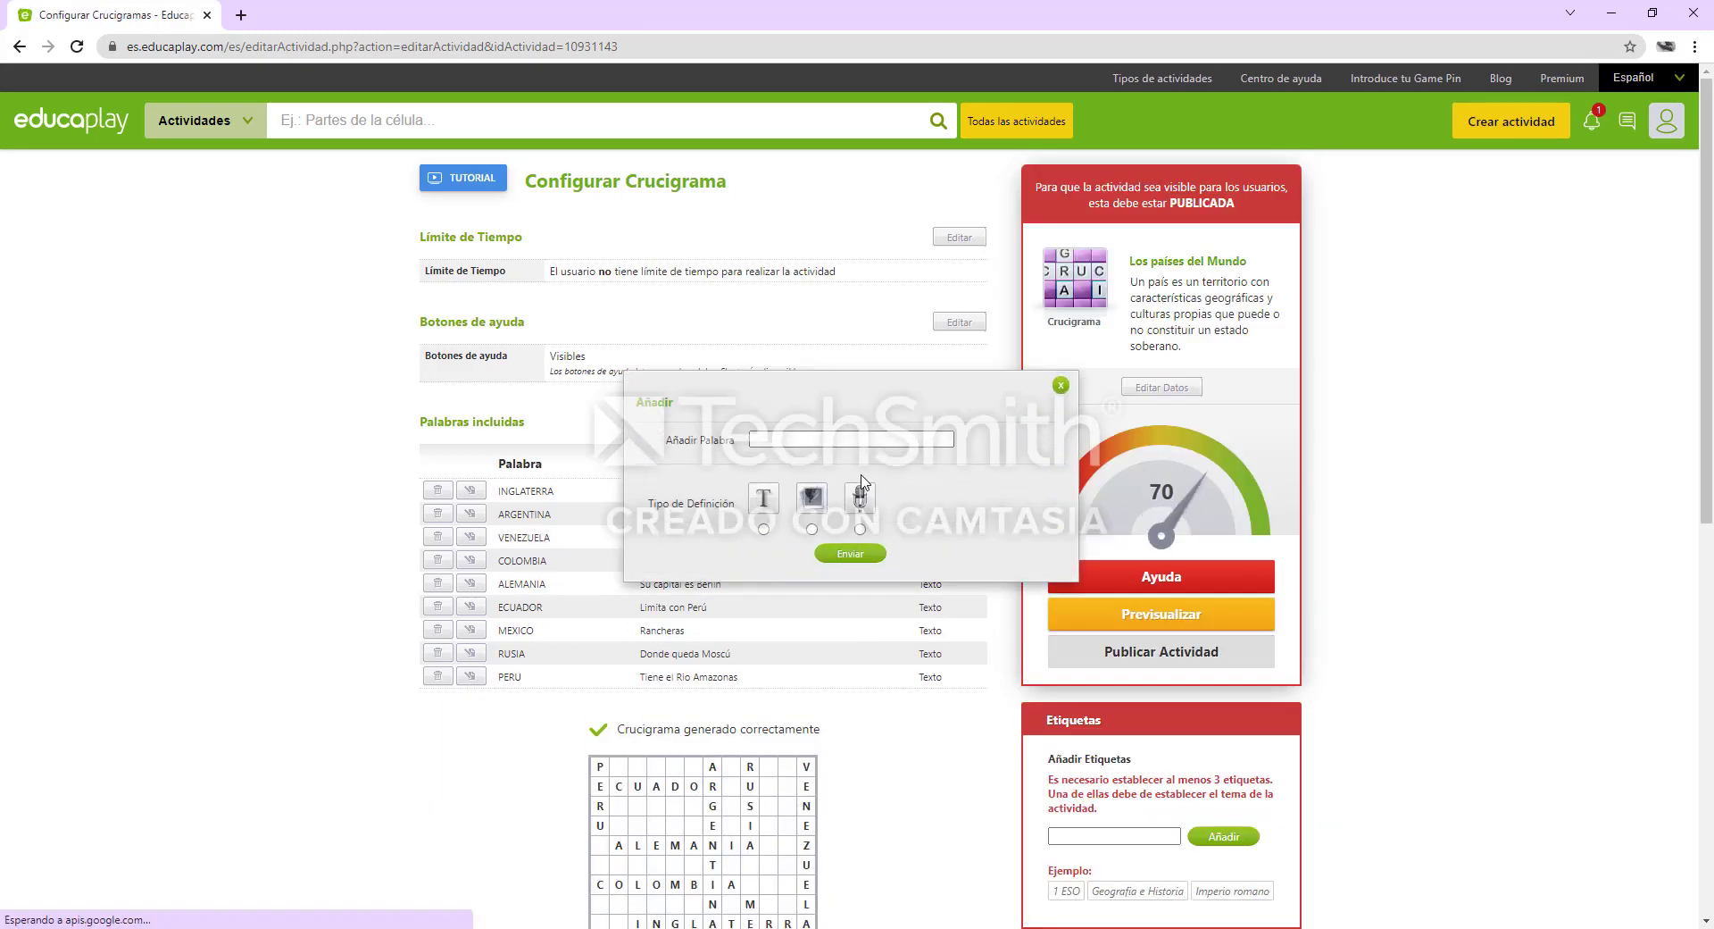
click(844, 440)
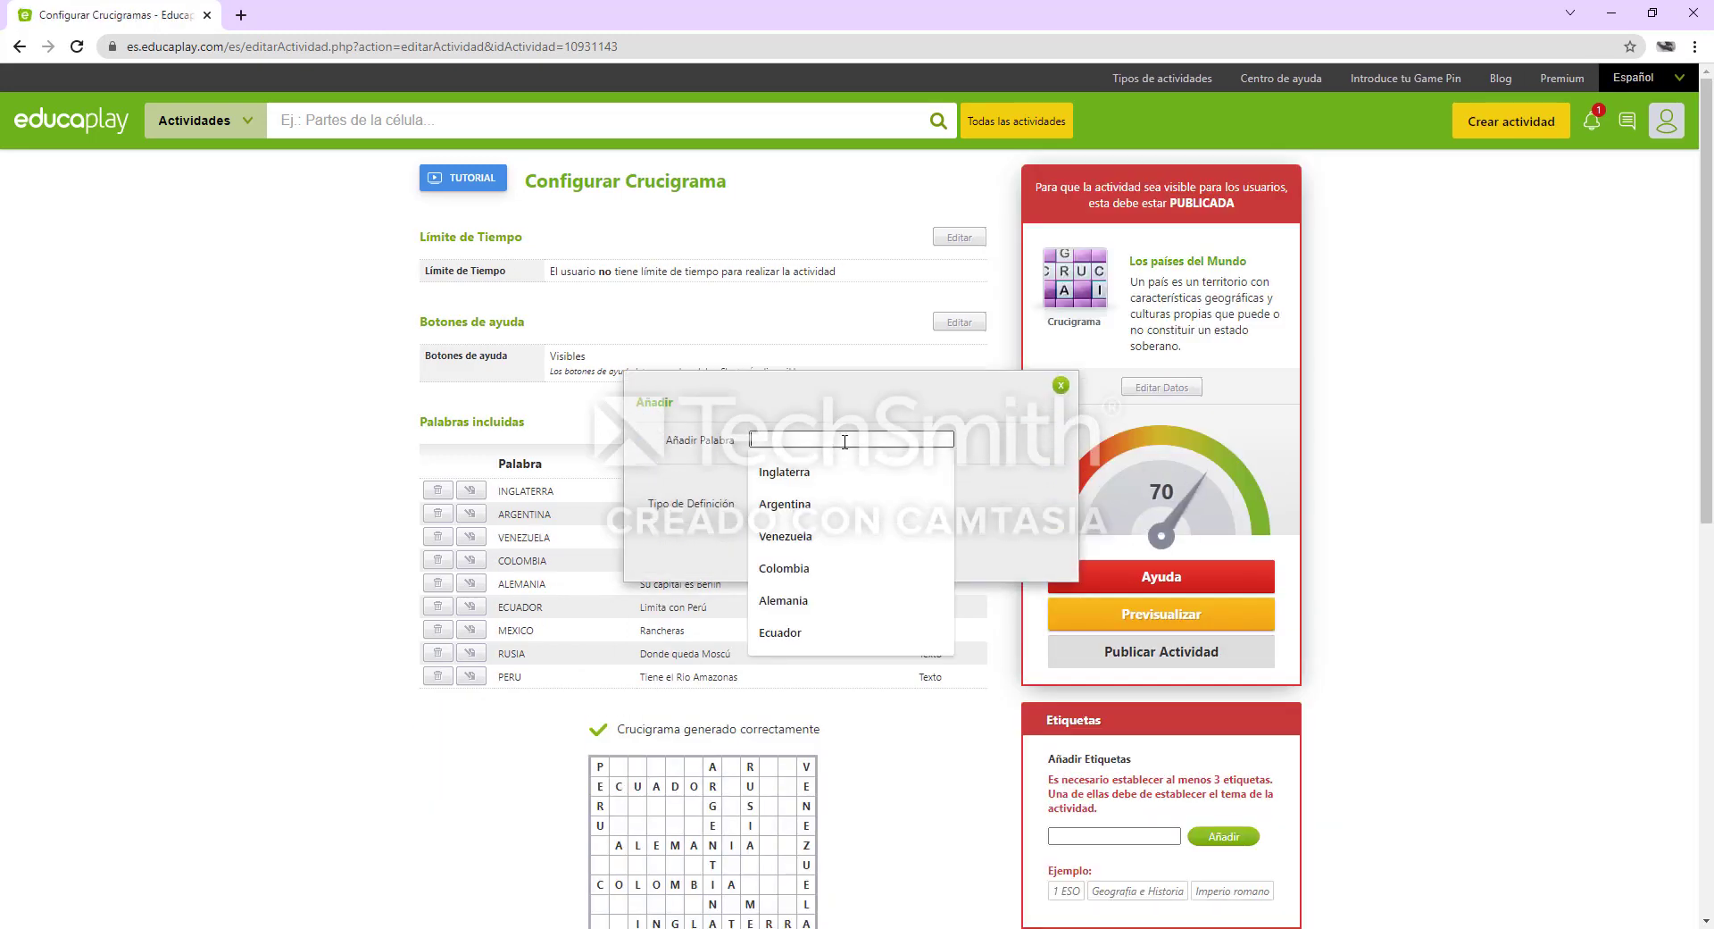
text(Esta)
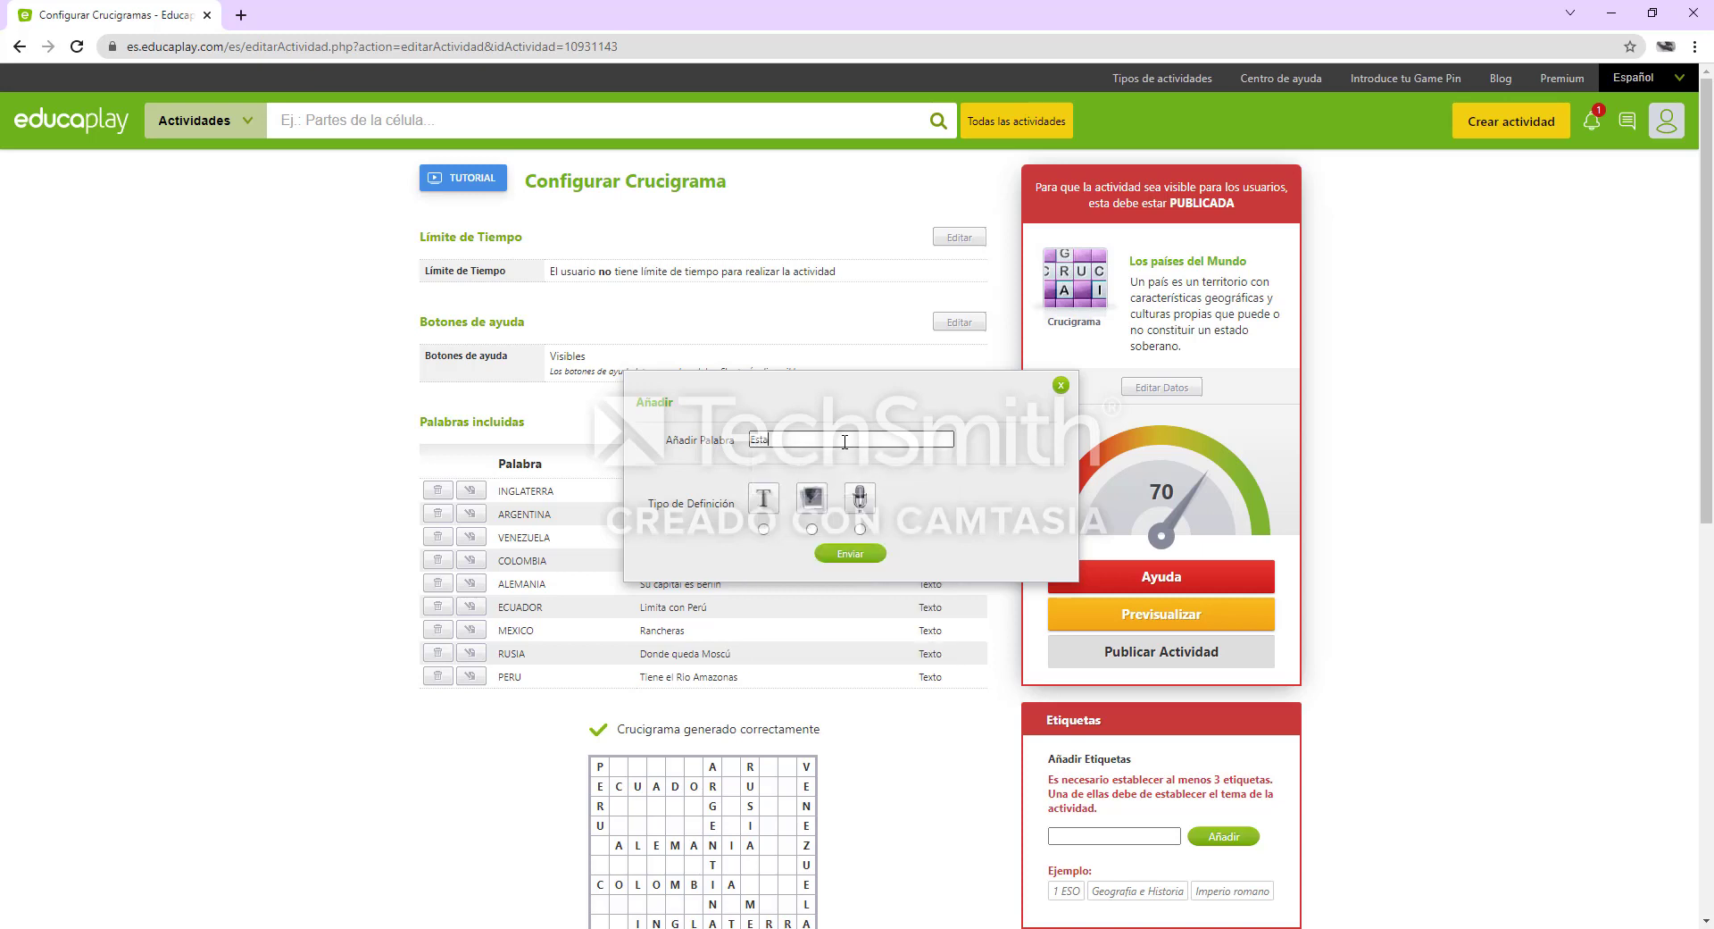
text(dosUnidos)
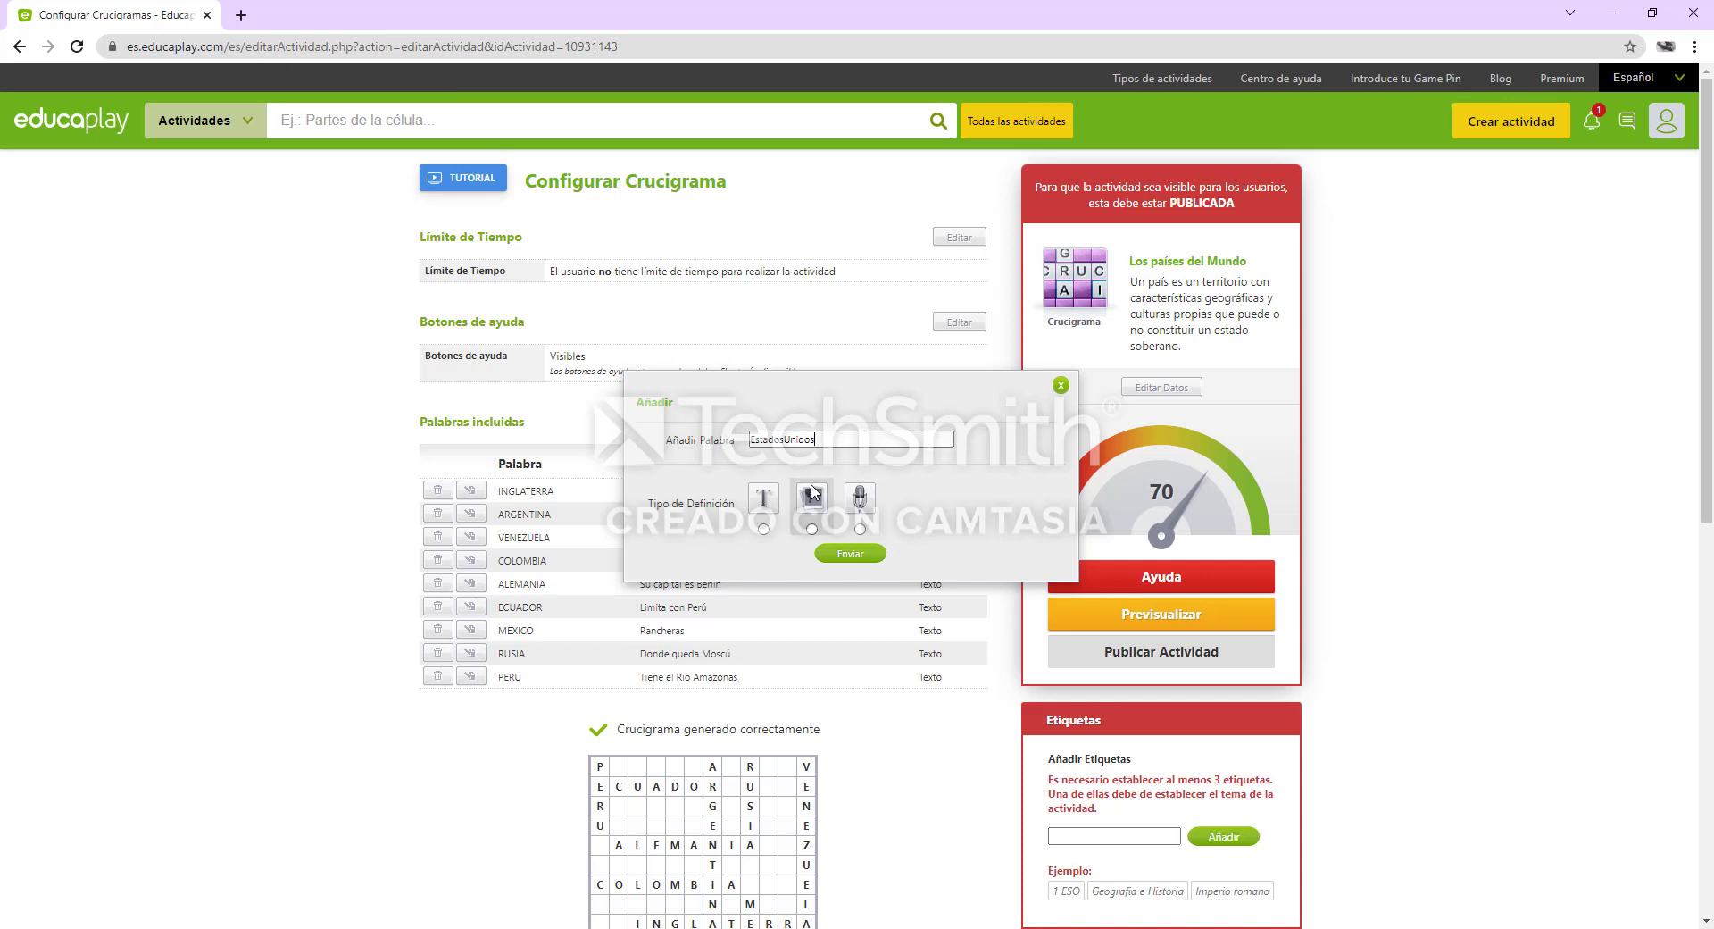
click(763, 528)
Define the "EstadosUnidos" entry as "Donde queda Disney" and submit it
click(853, 558)
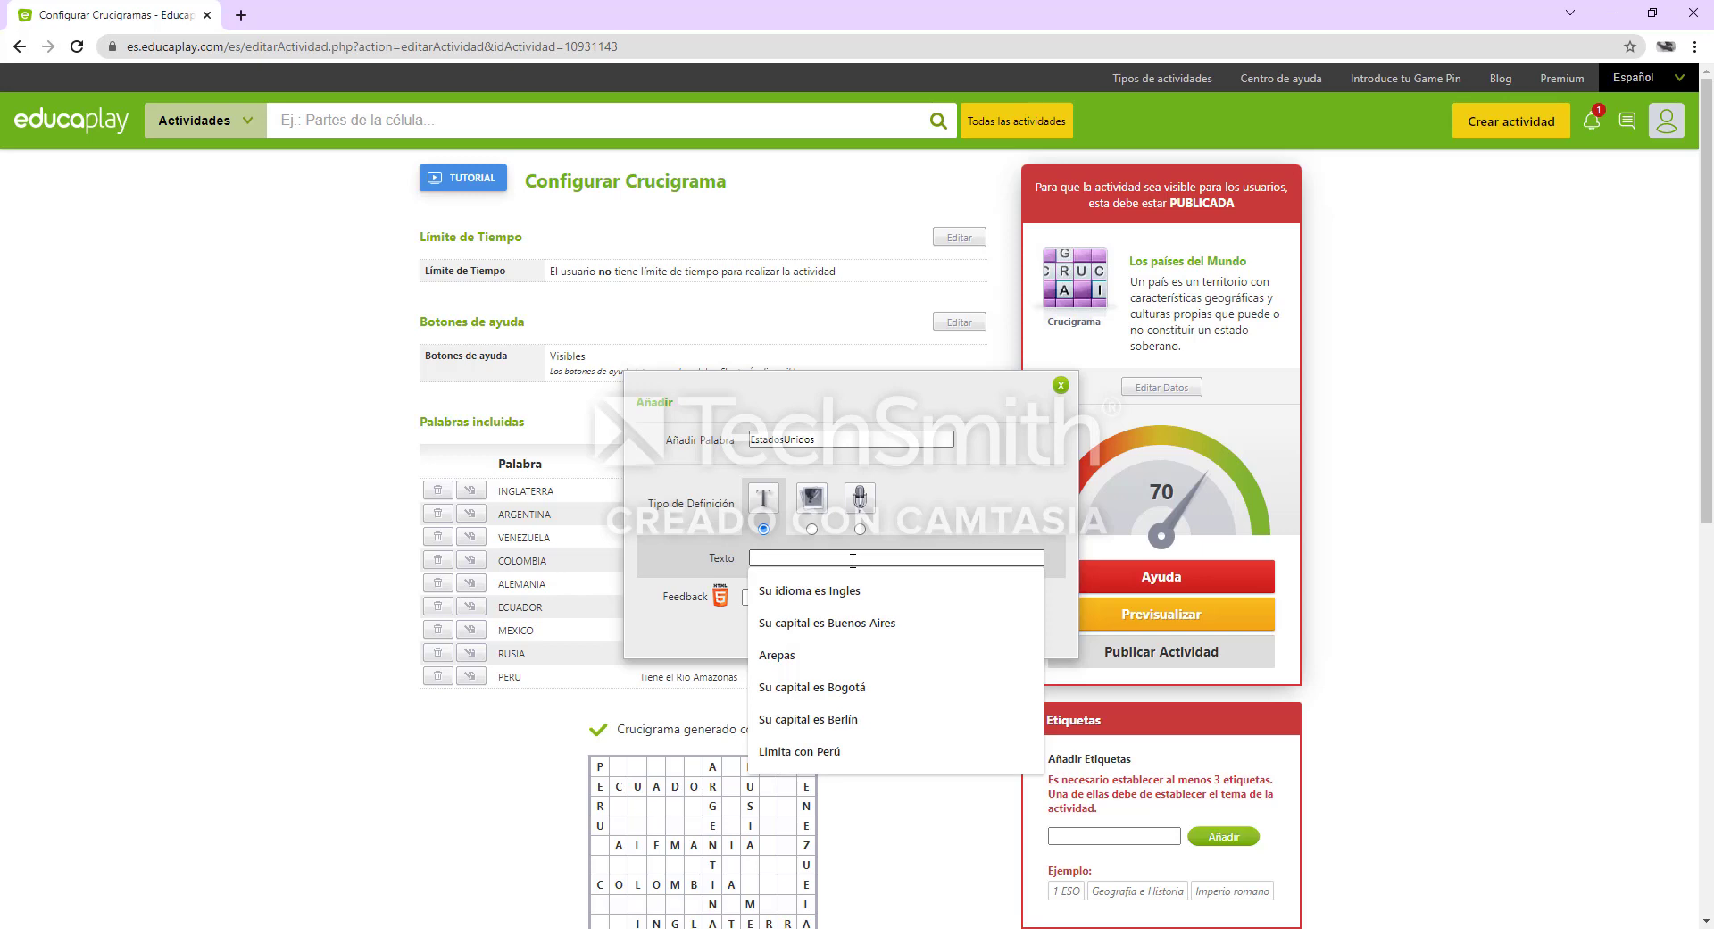
text(Donde )
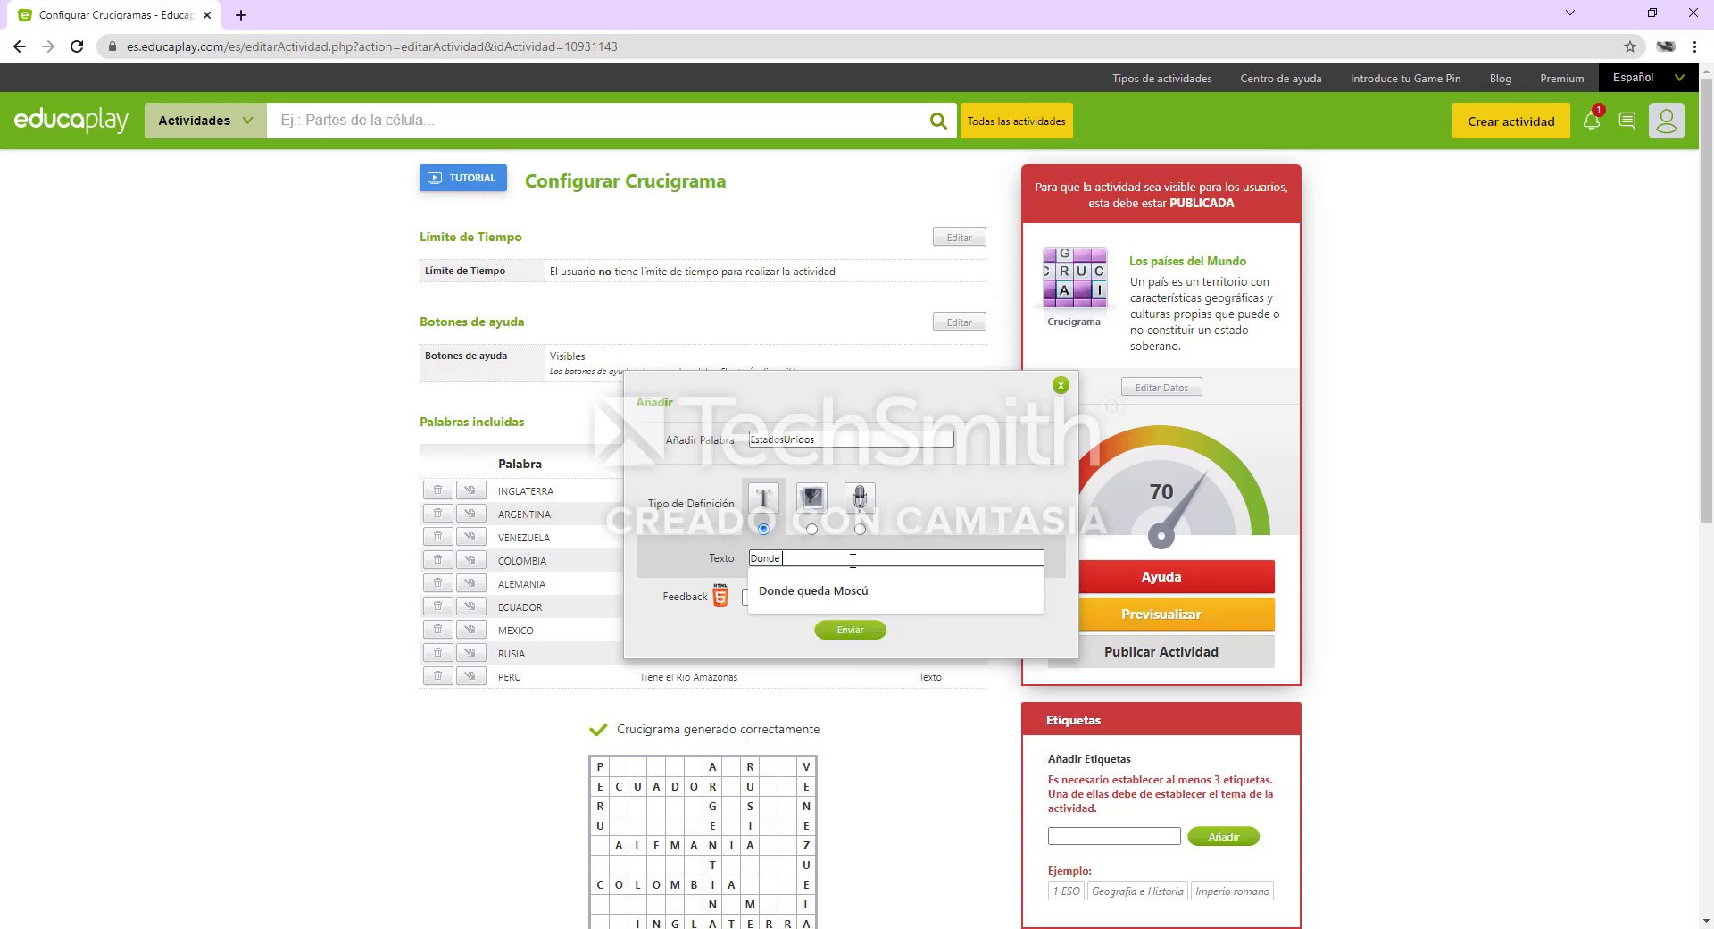
text(queda Disney)
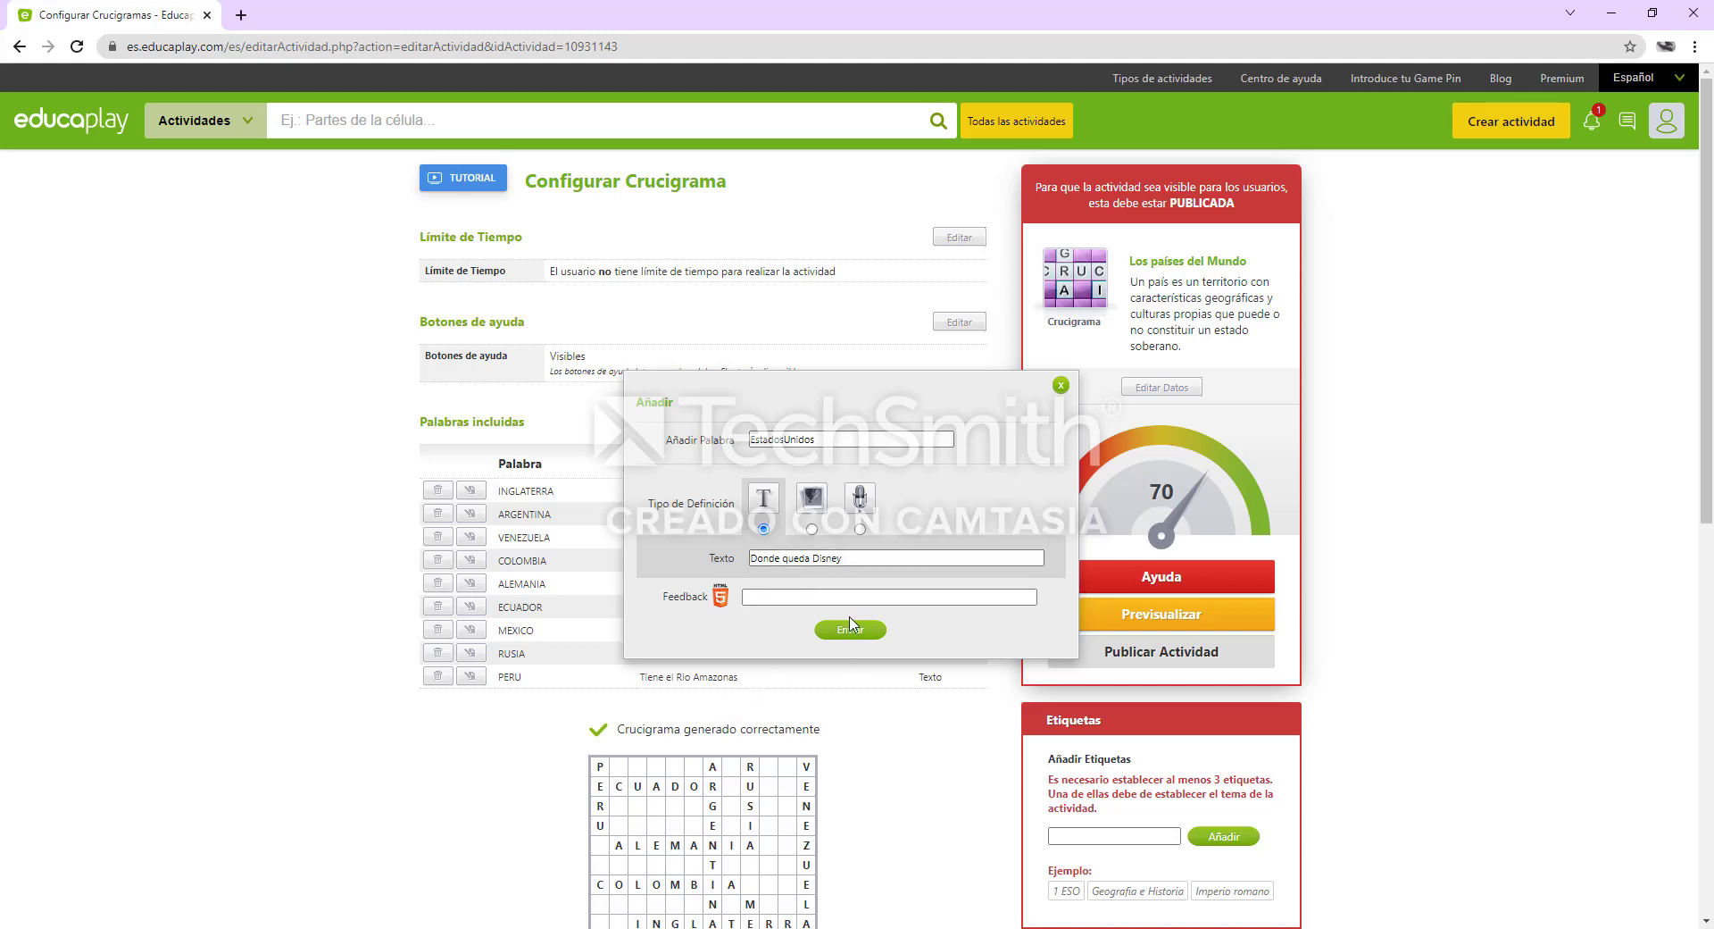
click(854, 634)
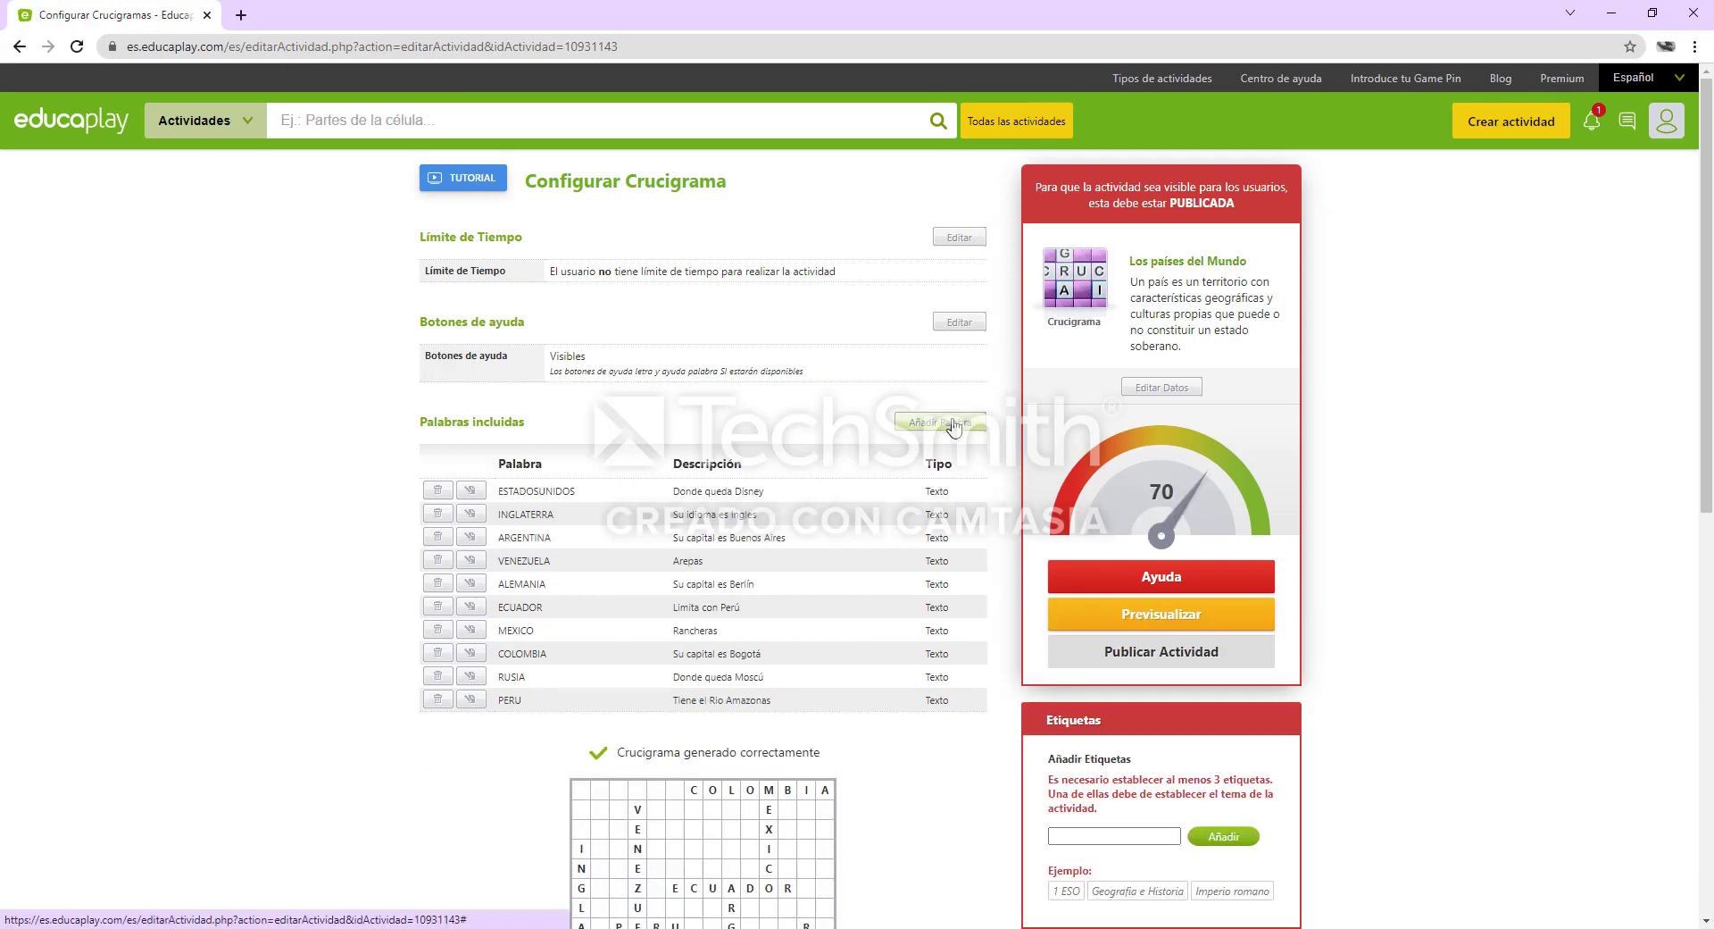
Start a new crossword entry with the word "Uruguay" and the text definition type
click(952, 423)
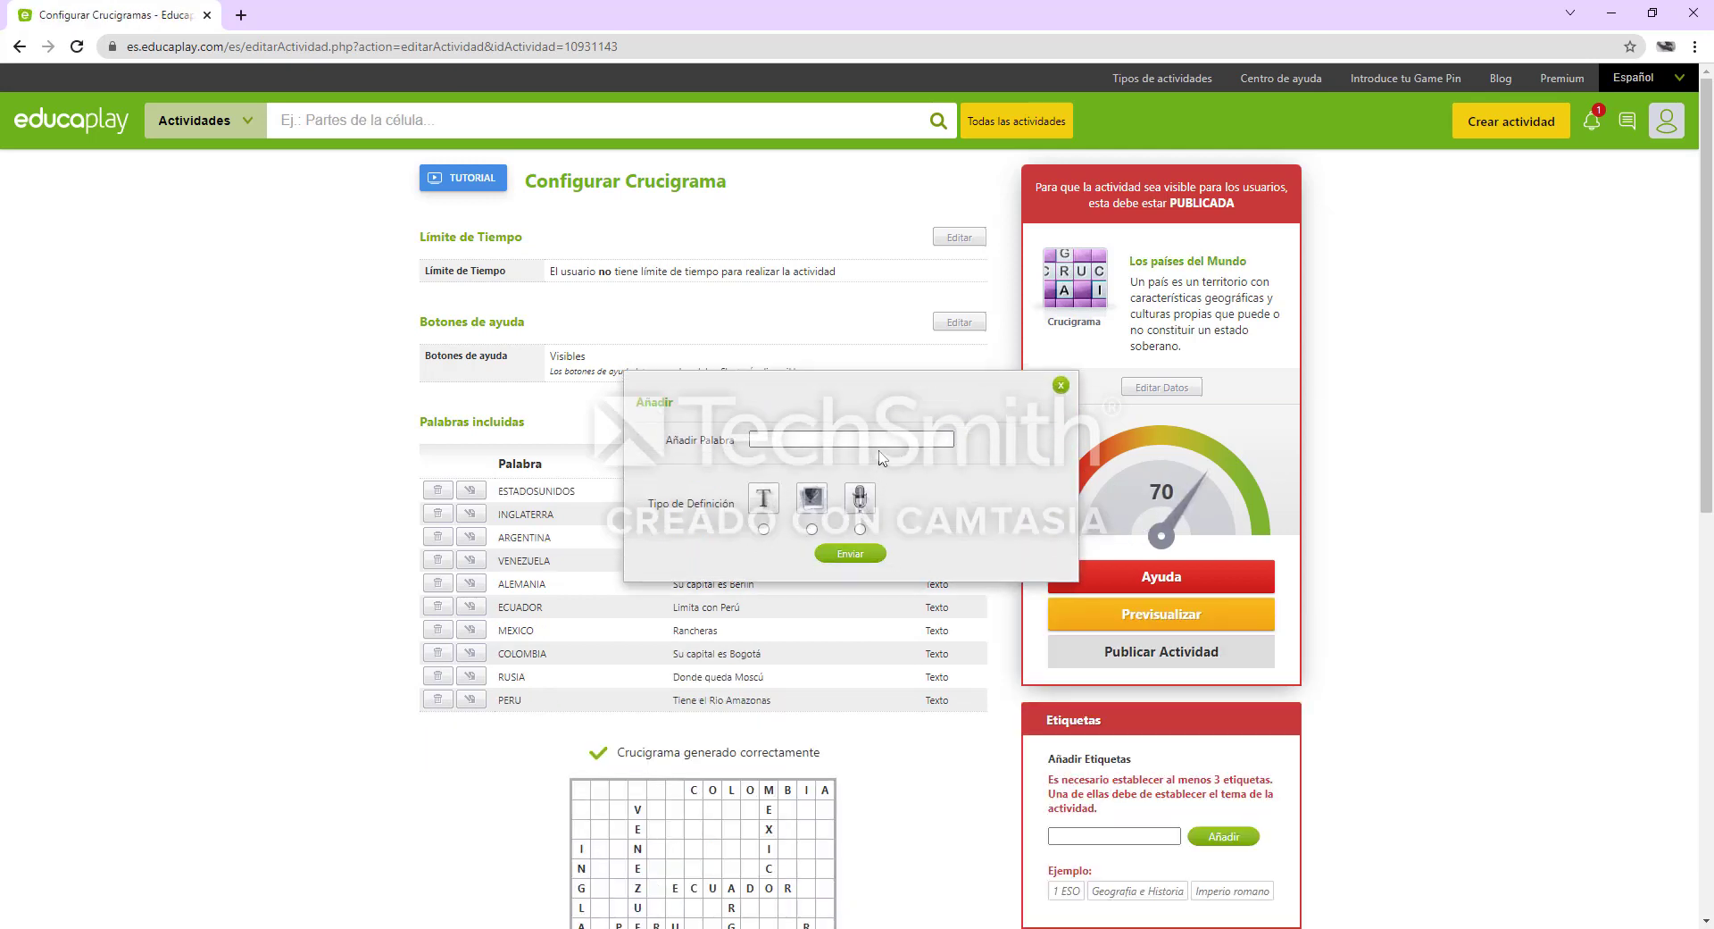
click(888, 441)
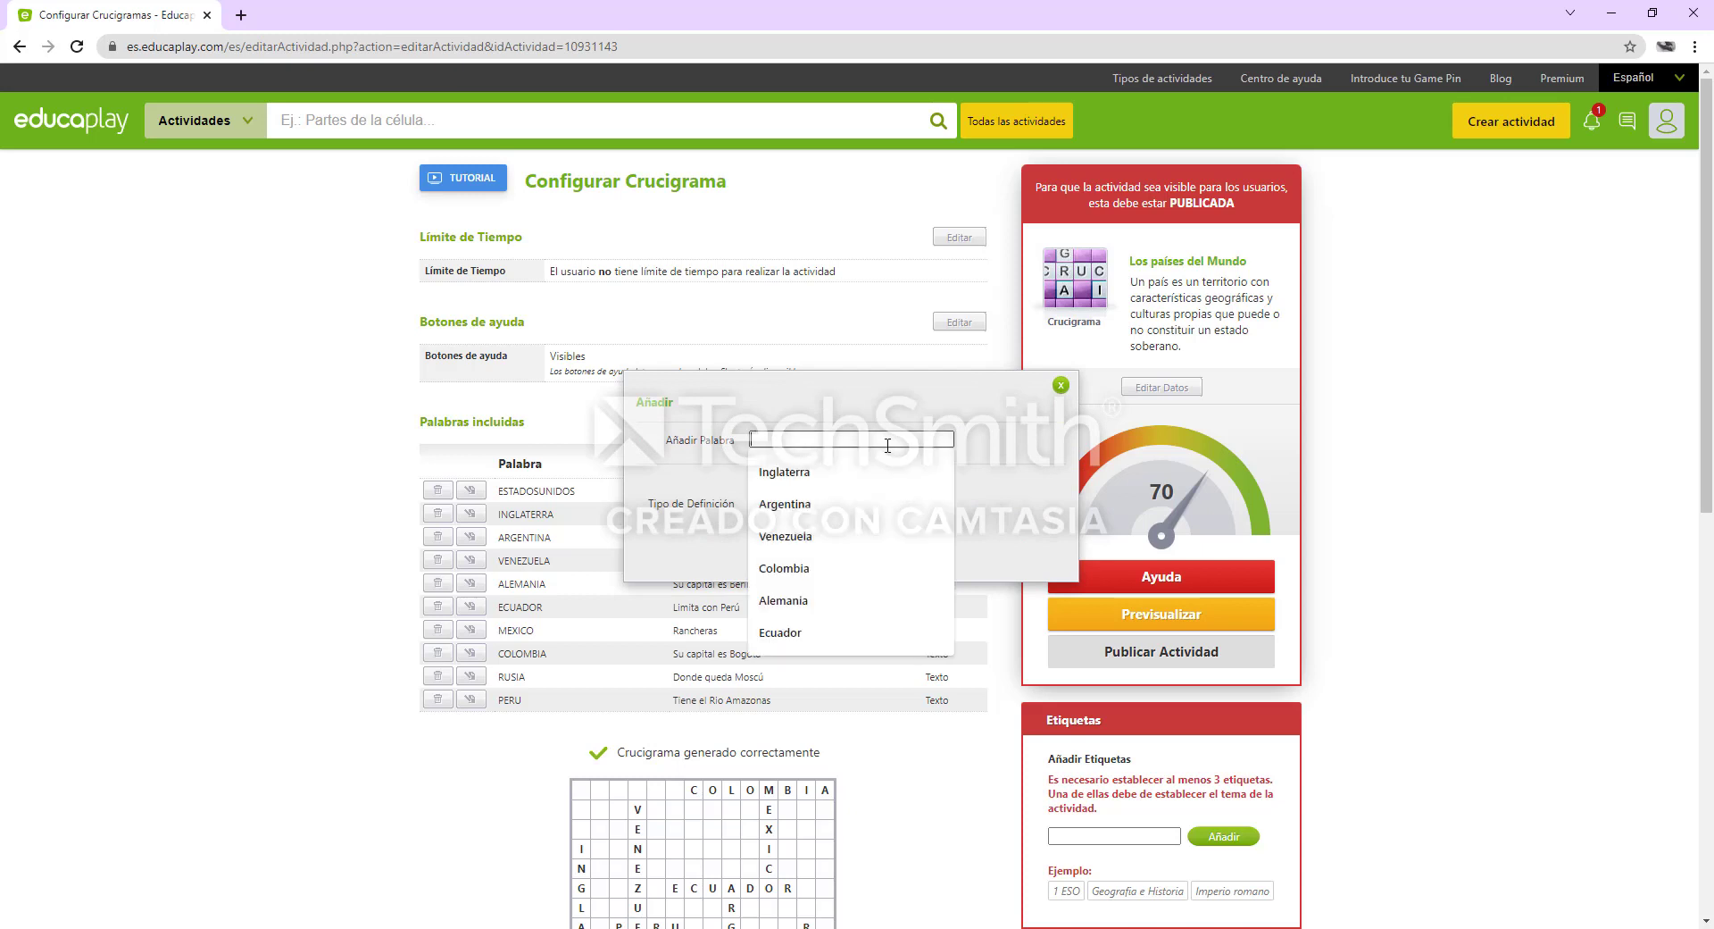
text(uruguay)
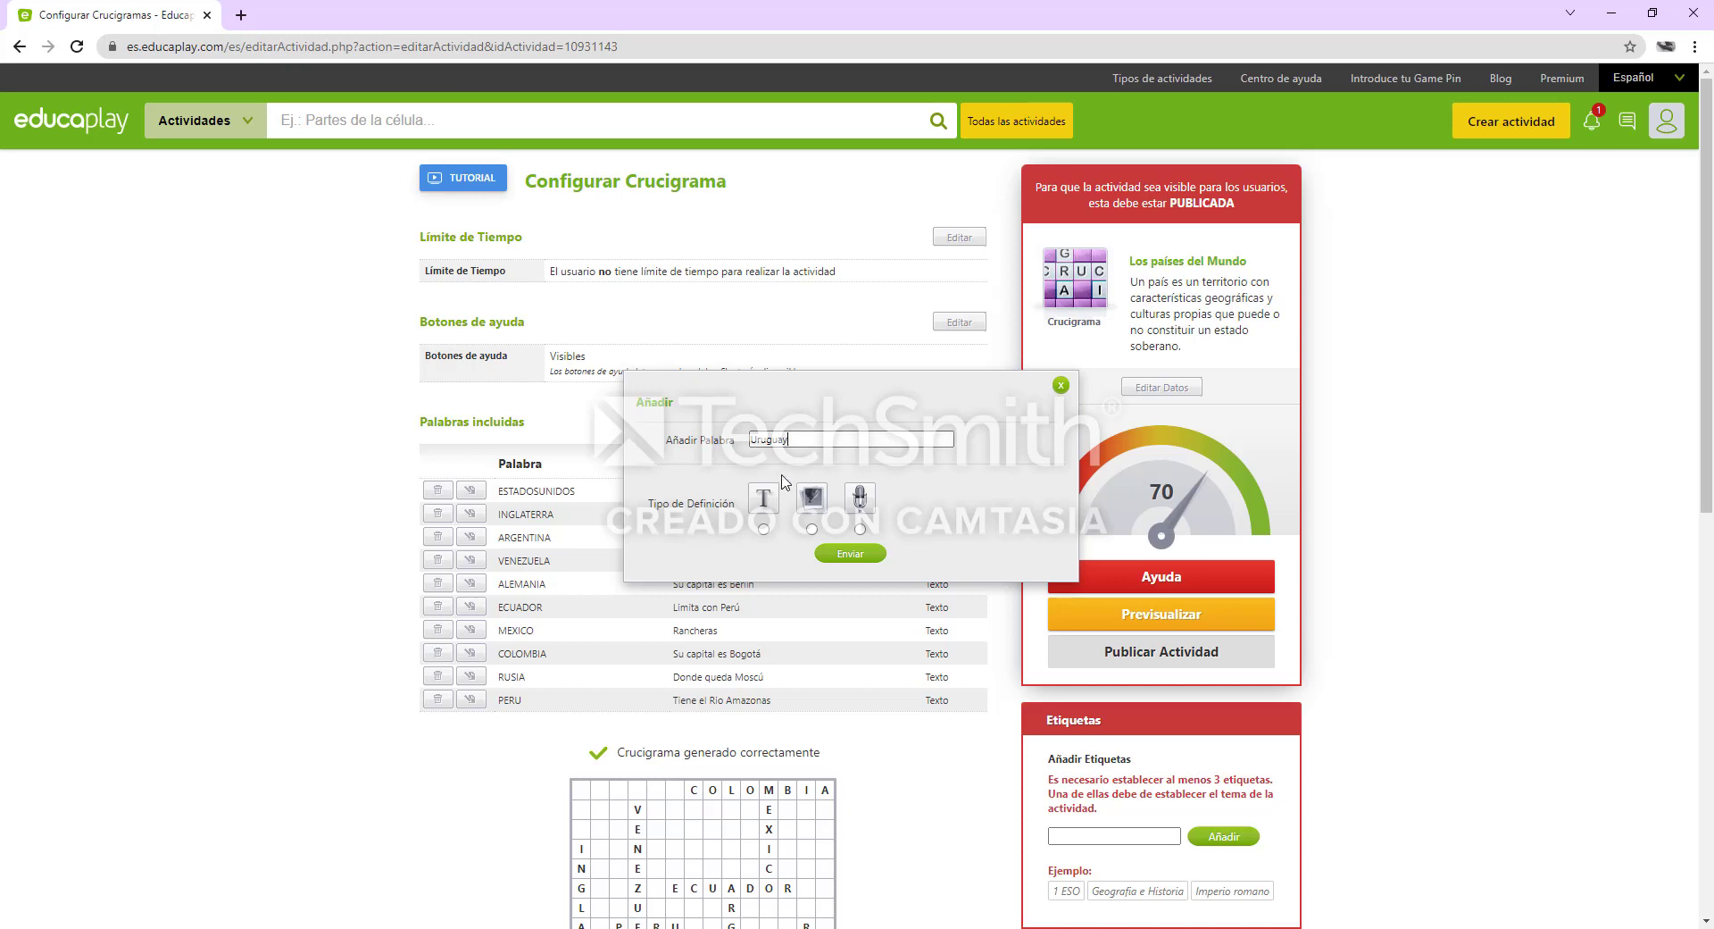
click(763, 529)
Define the "Uruguay" entry as "Su capital es MonteVideo" and submit it
click(784, 550)
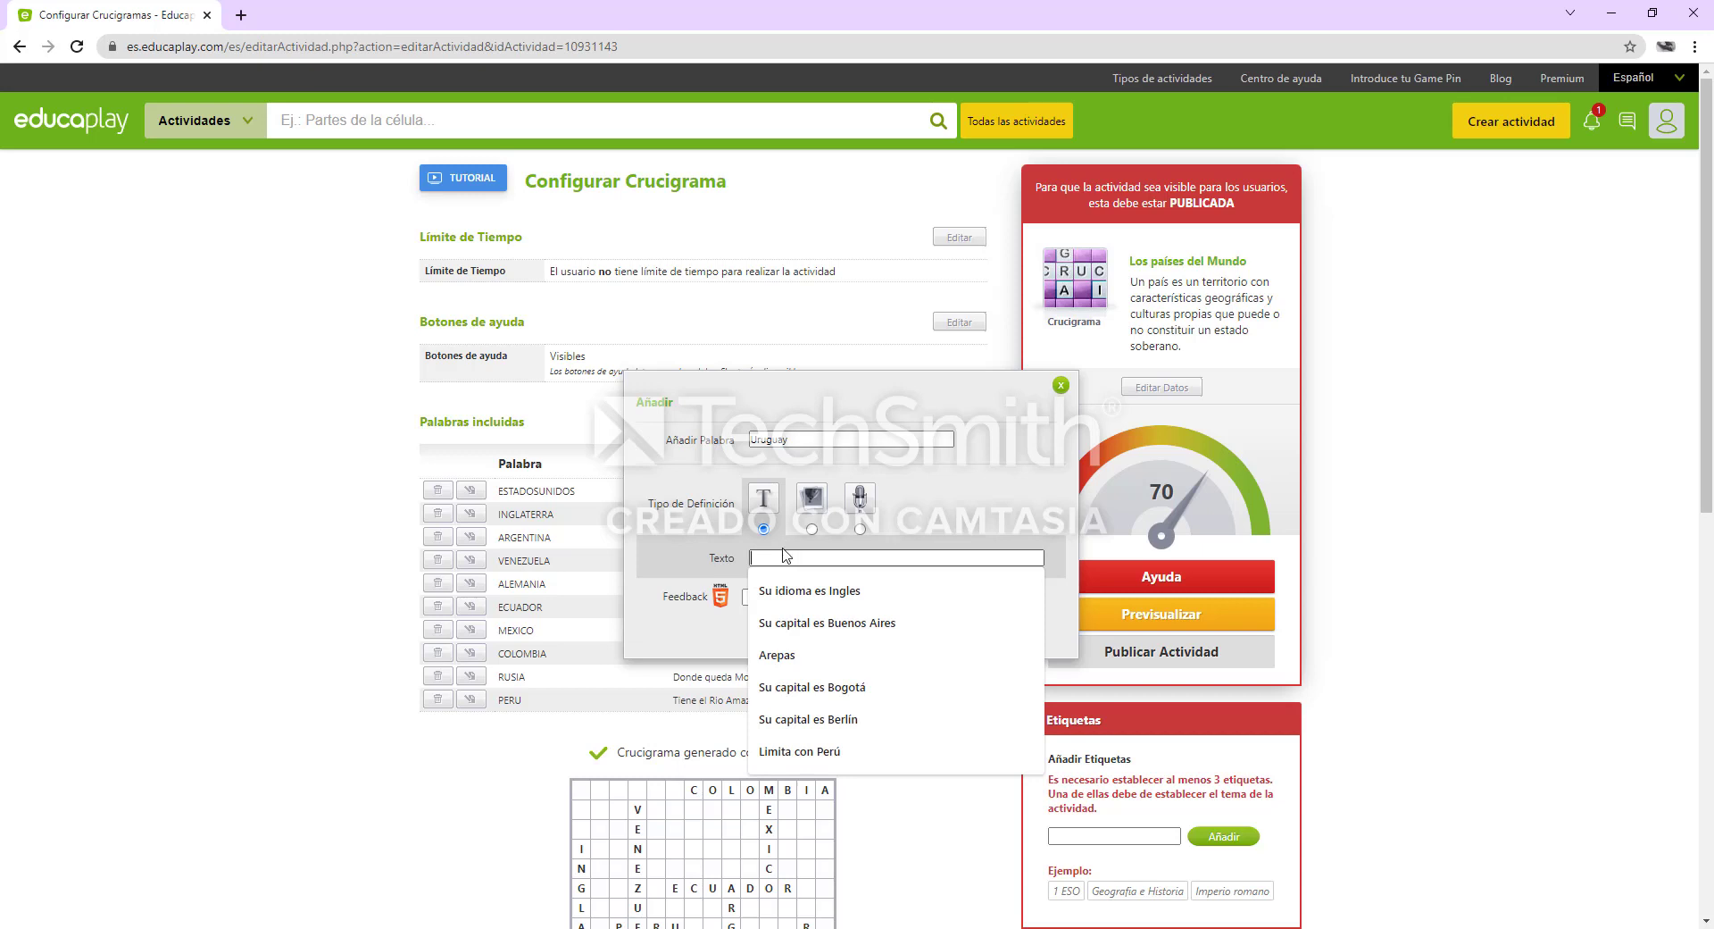
text(Su capi)
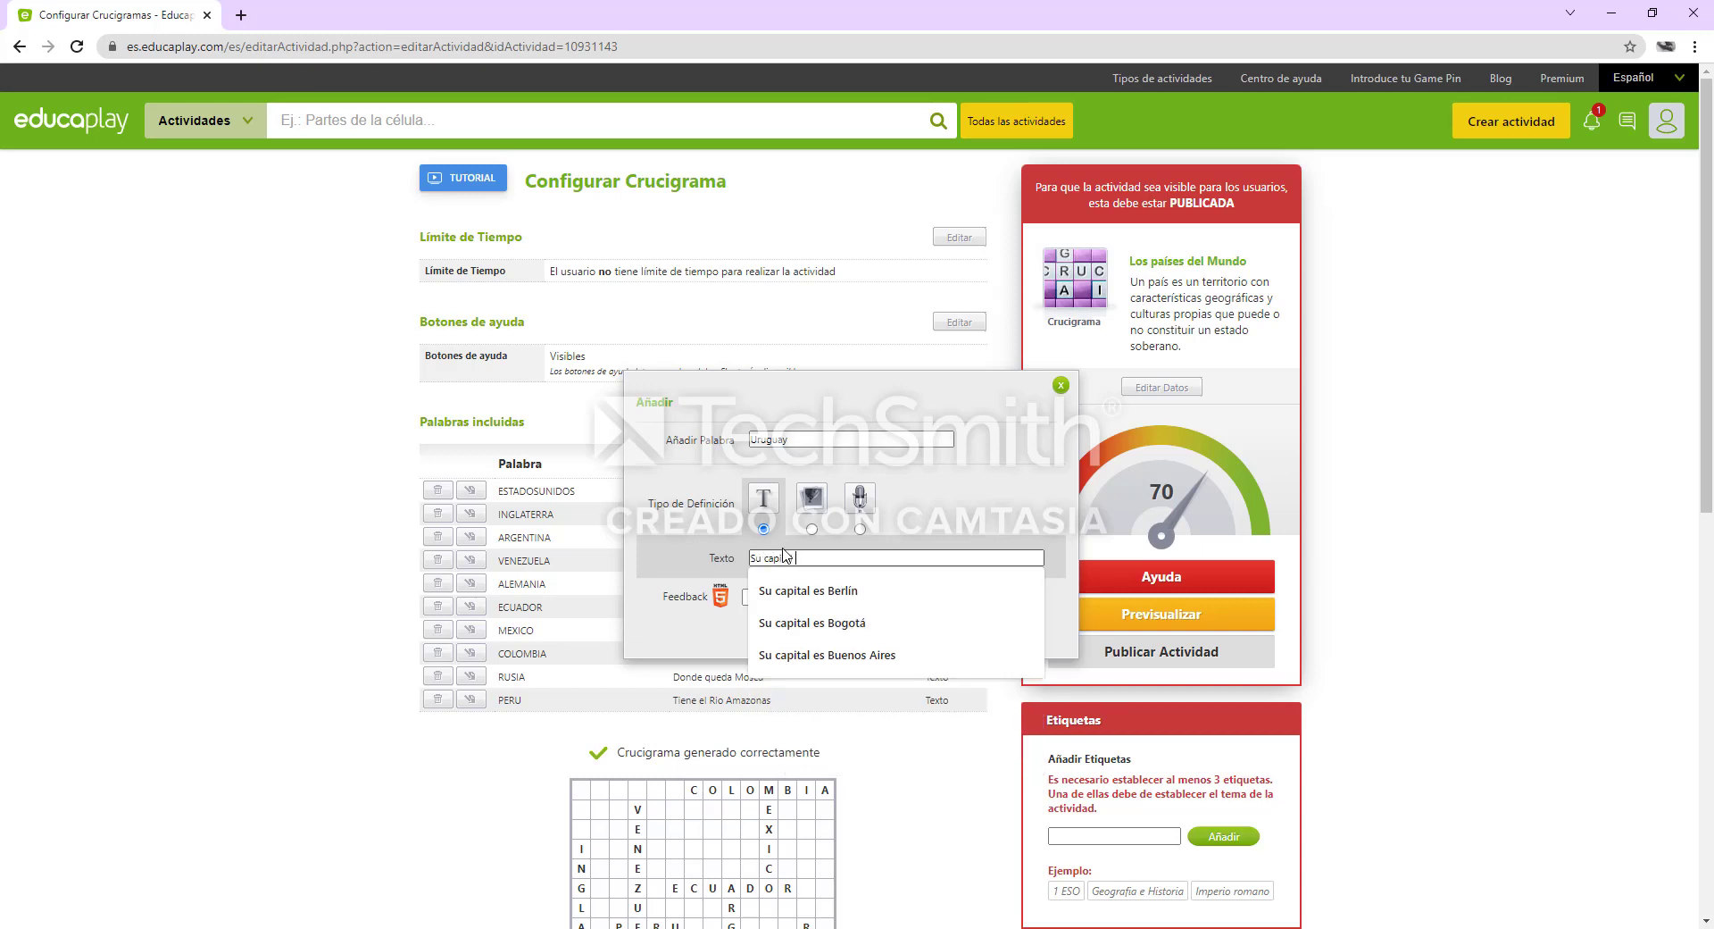
text(Mon)
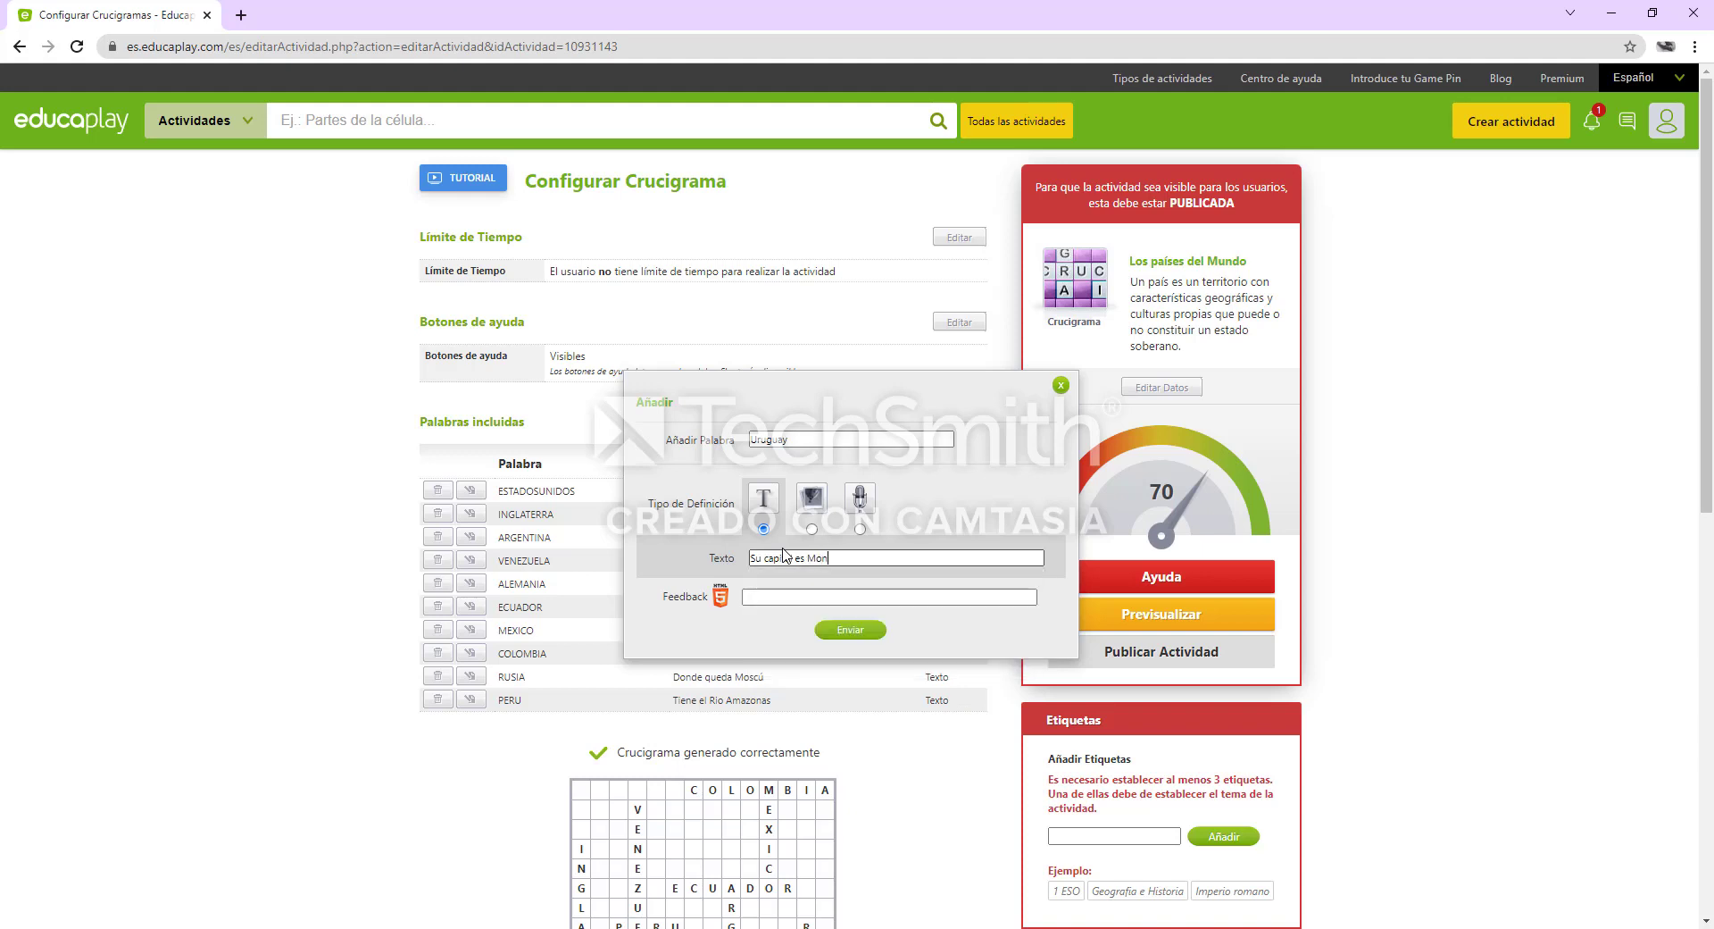
text(tevideo)
click(871, 632)
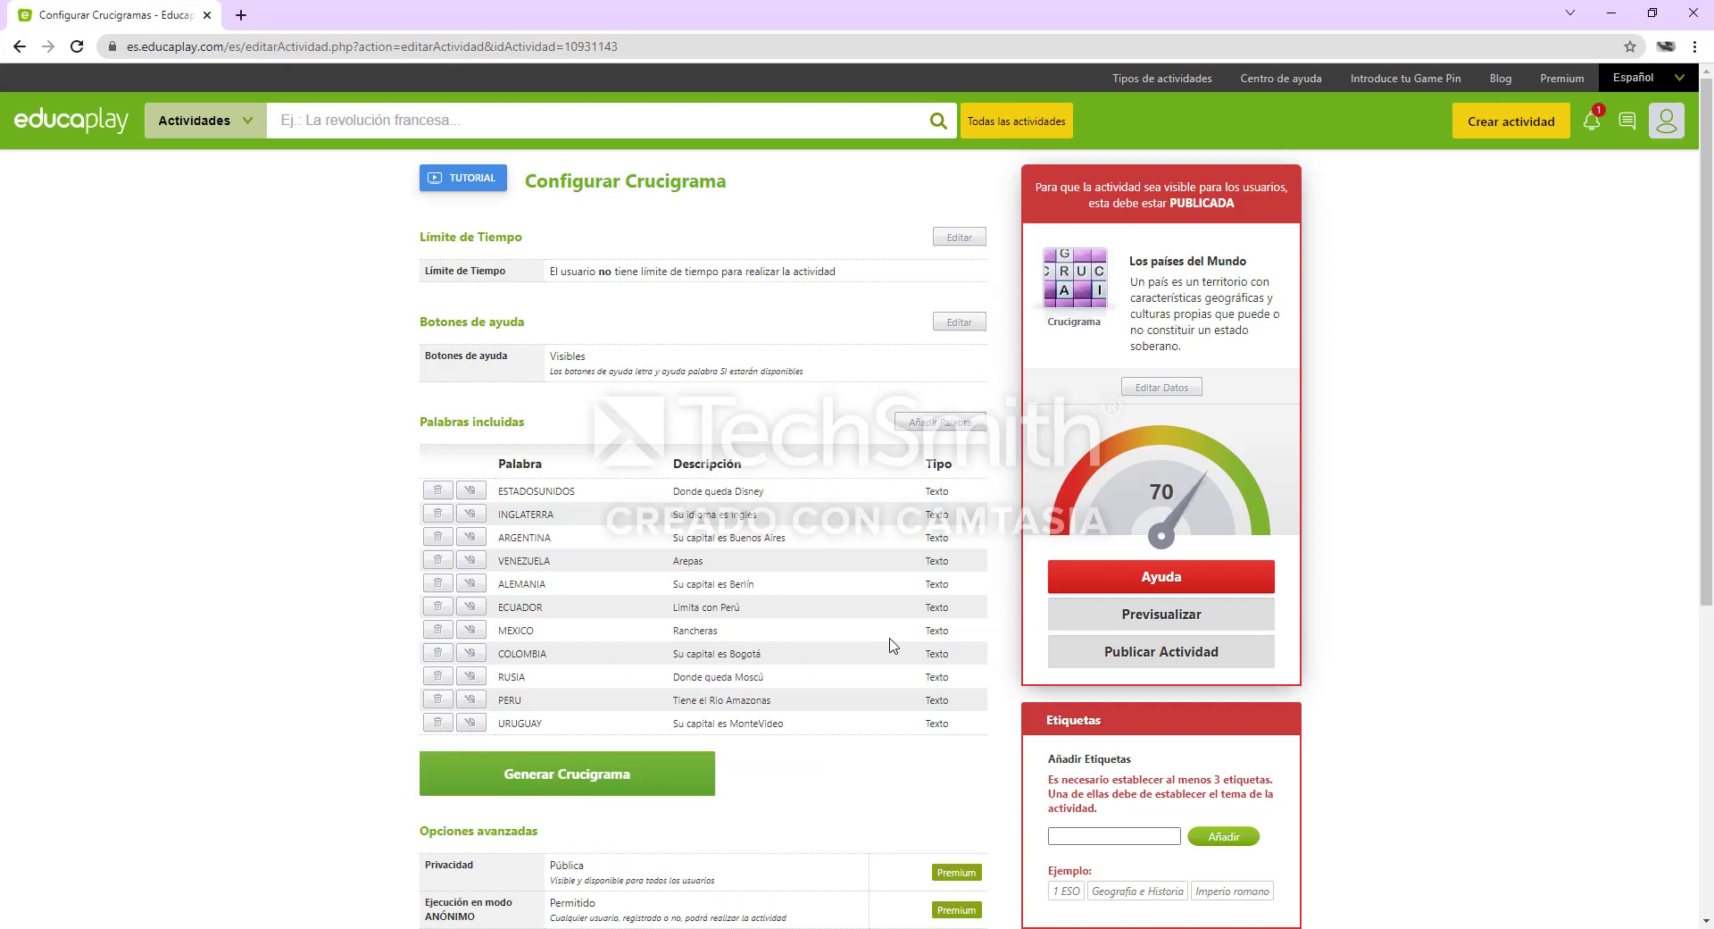
Add the suggested tag "países del mundo" to the activity's labels
scroll(1166, 844, down, 1)
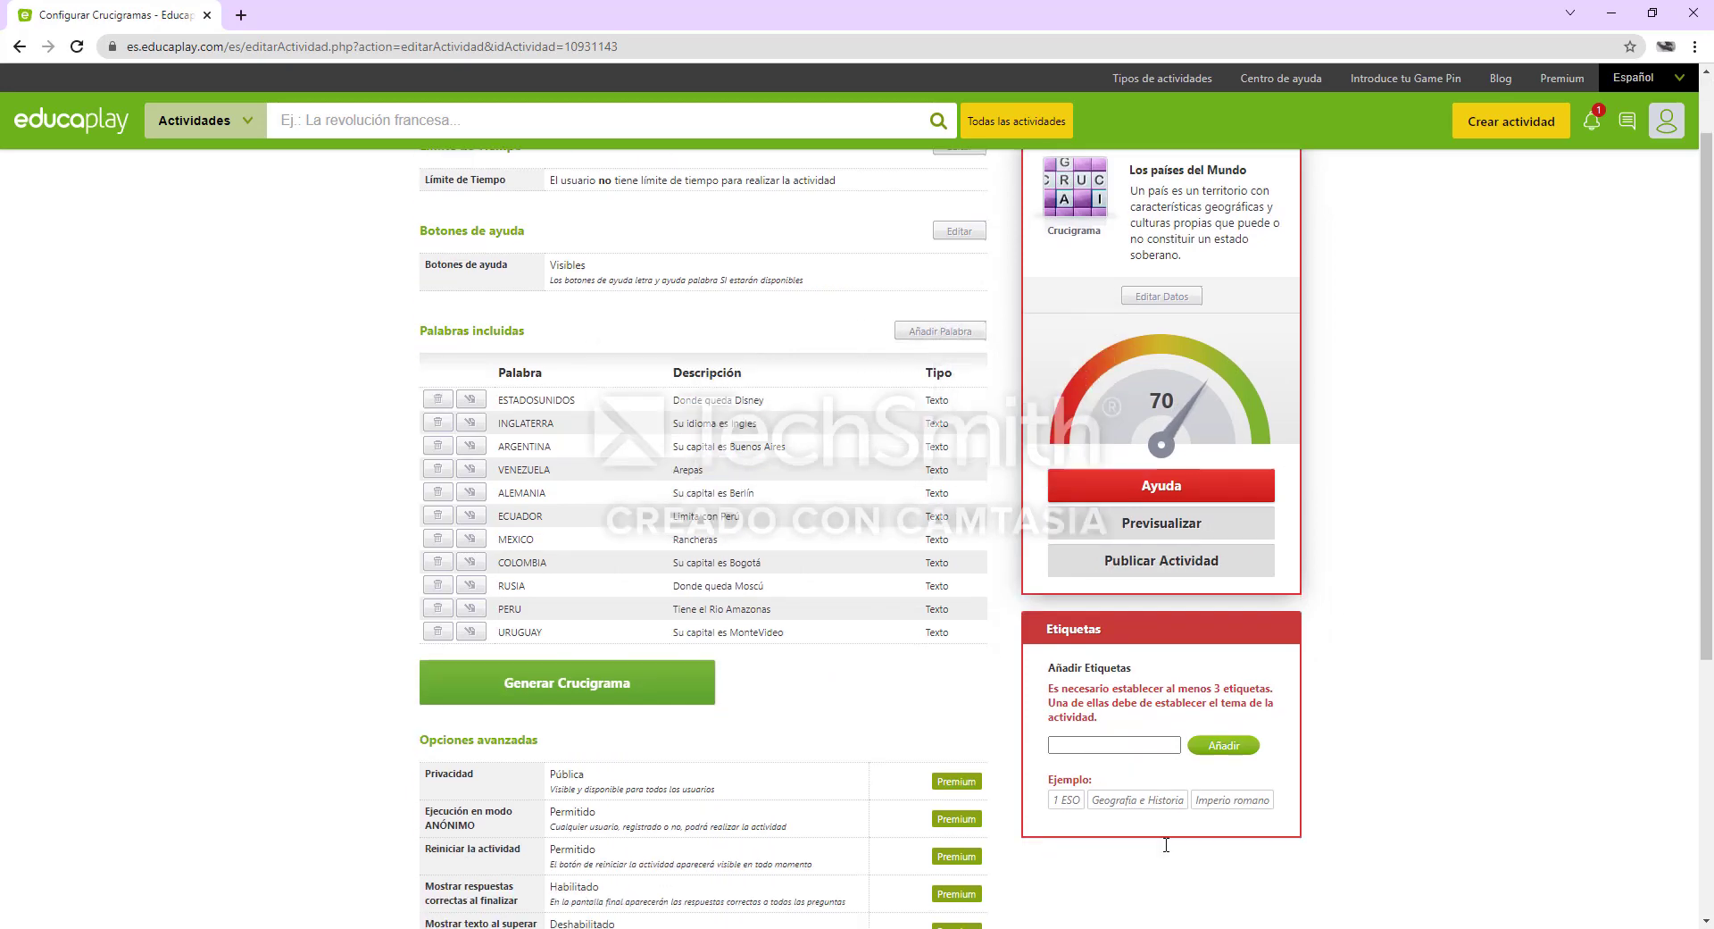
scroll(1166, 844, down, 3)
click(1113, 473)
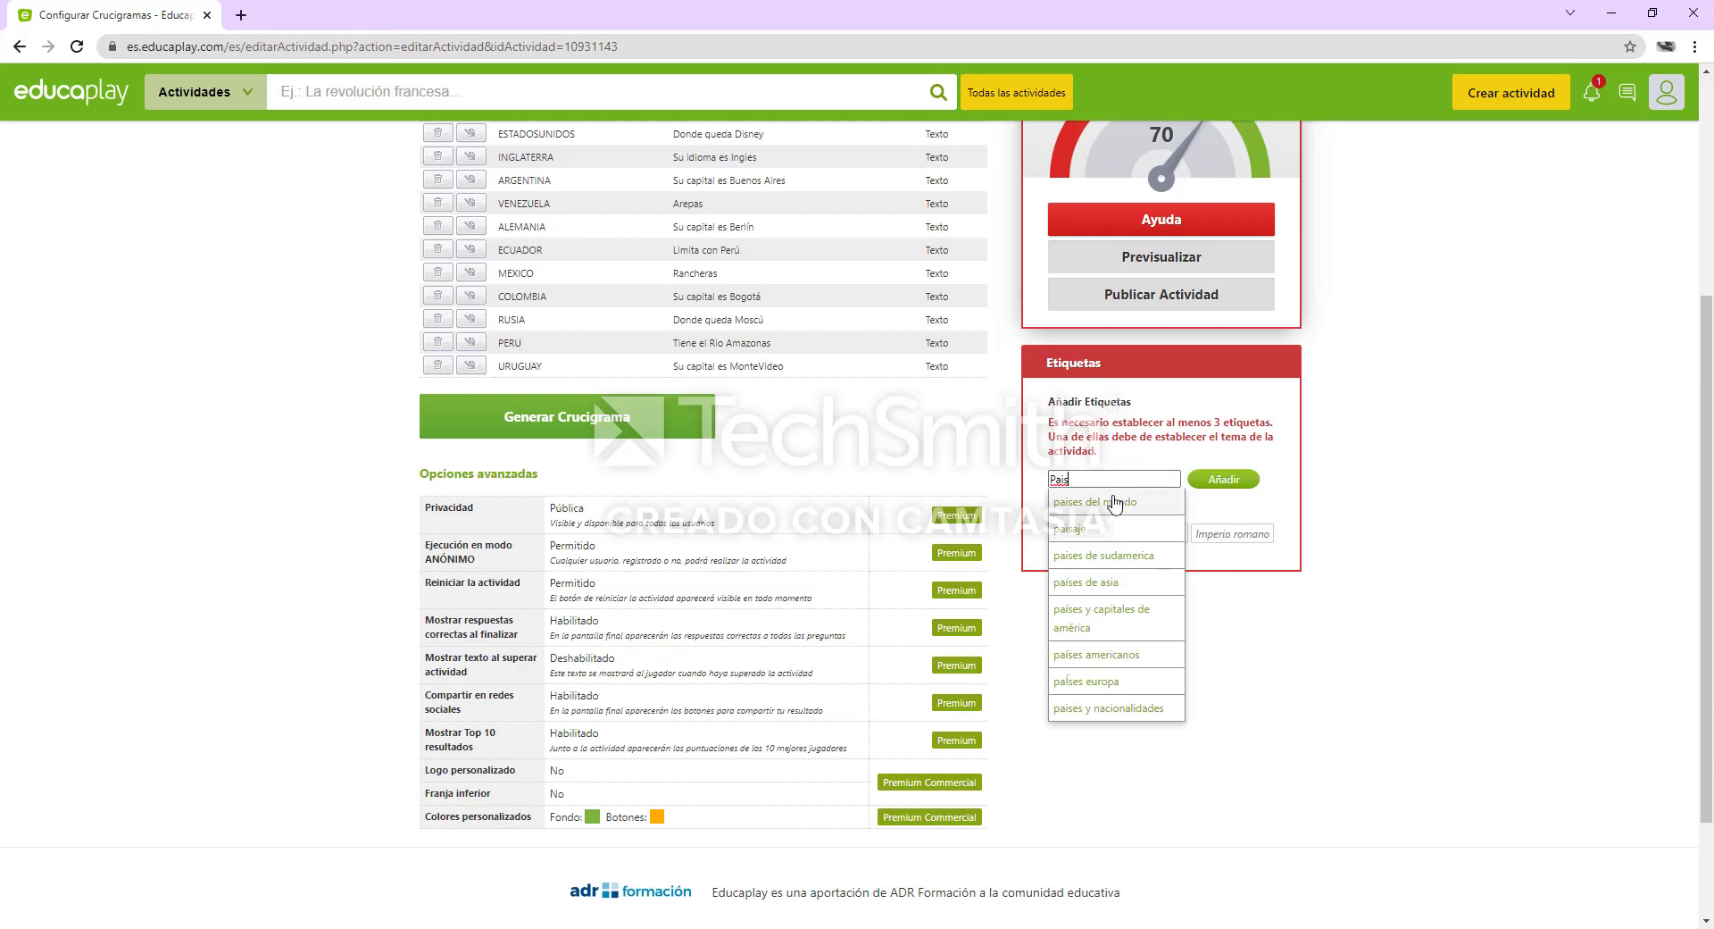
click(1114, 502)
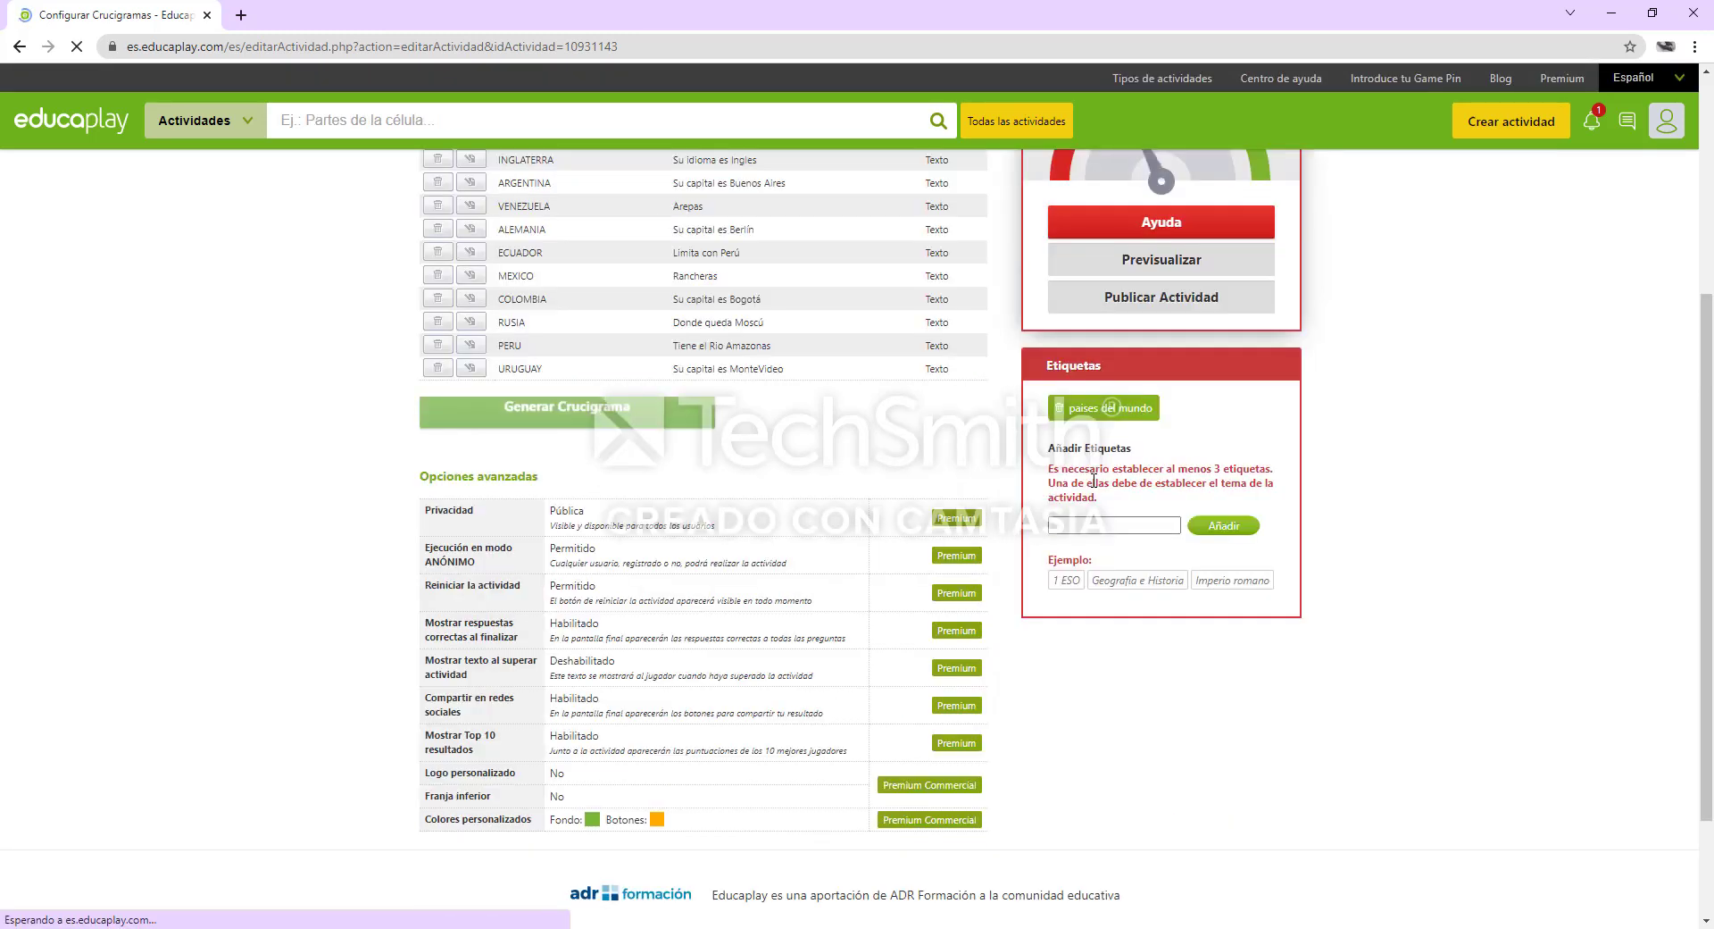
Add a second suggested tag, "países y capitales de américa", to the activity
click(1128, 529)
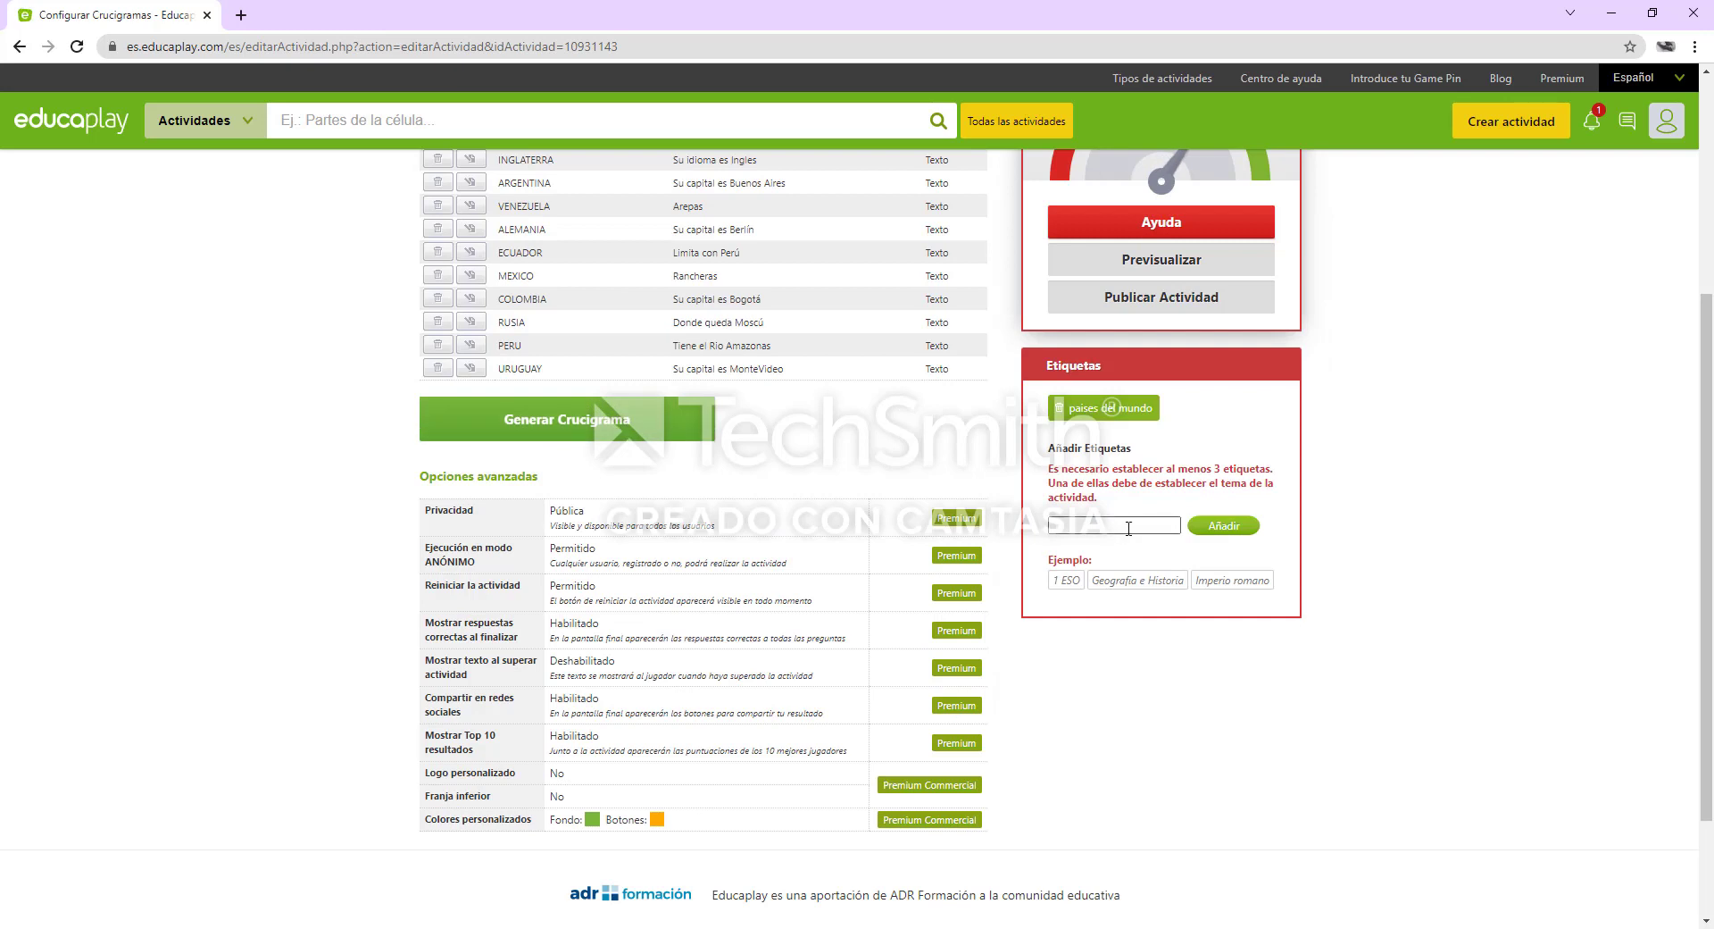
text(Paises)
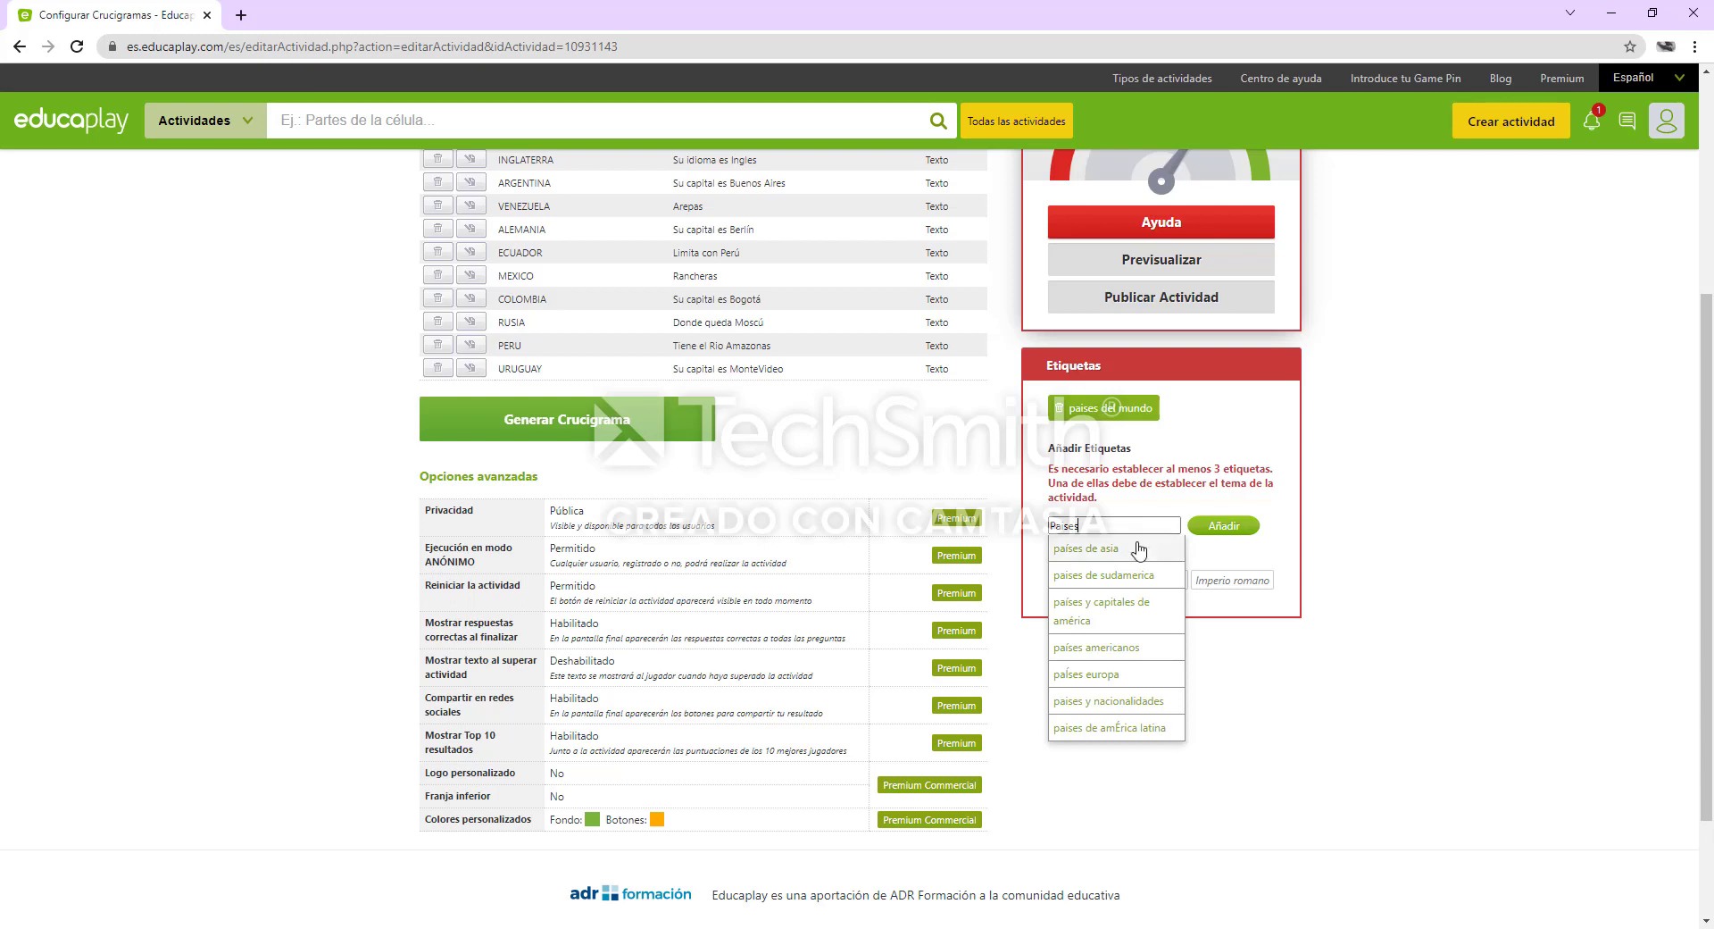
click(1161, 602)
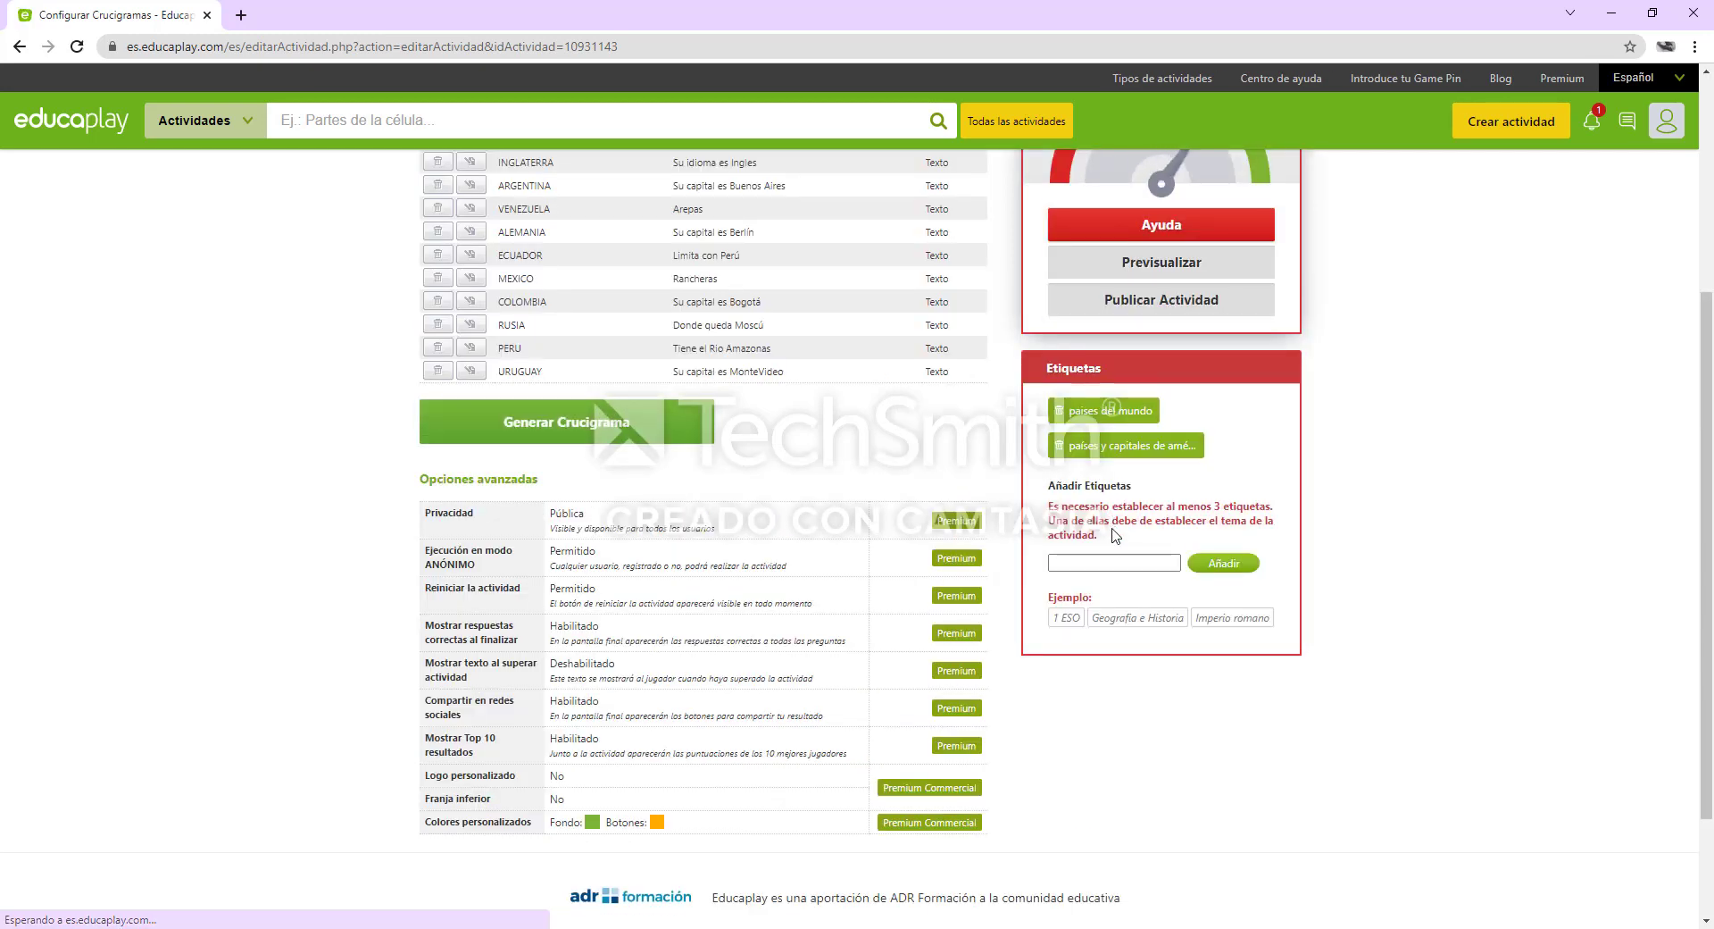
Add "Mundo" as the third tag of the activity
click(1101, 559)
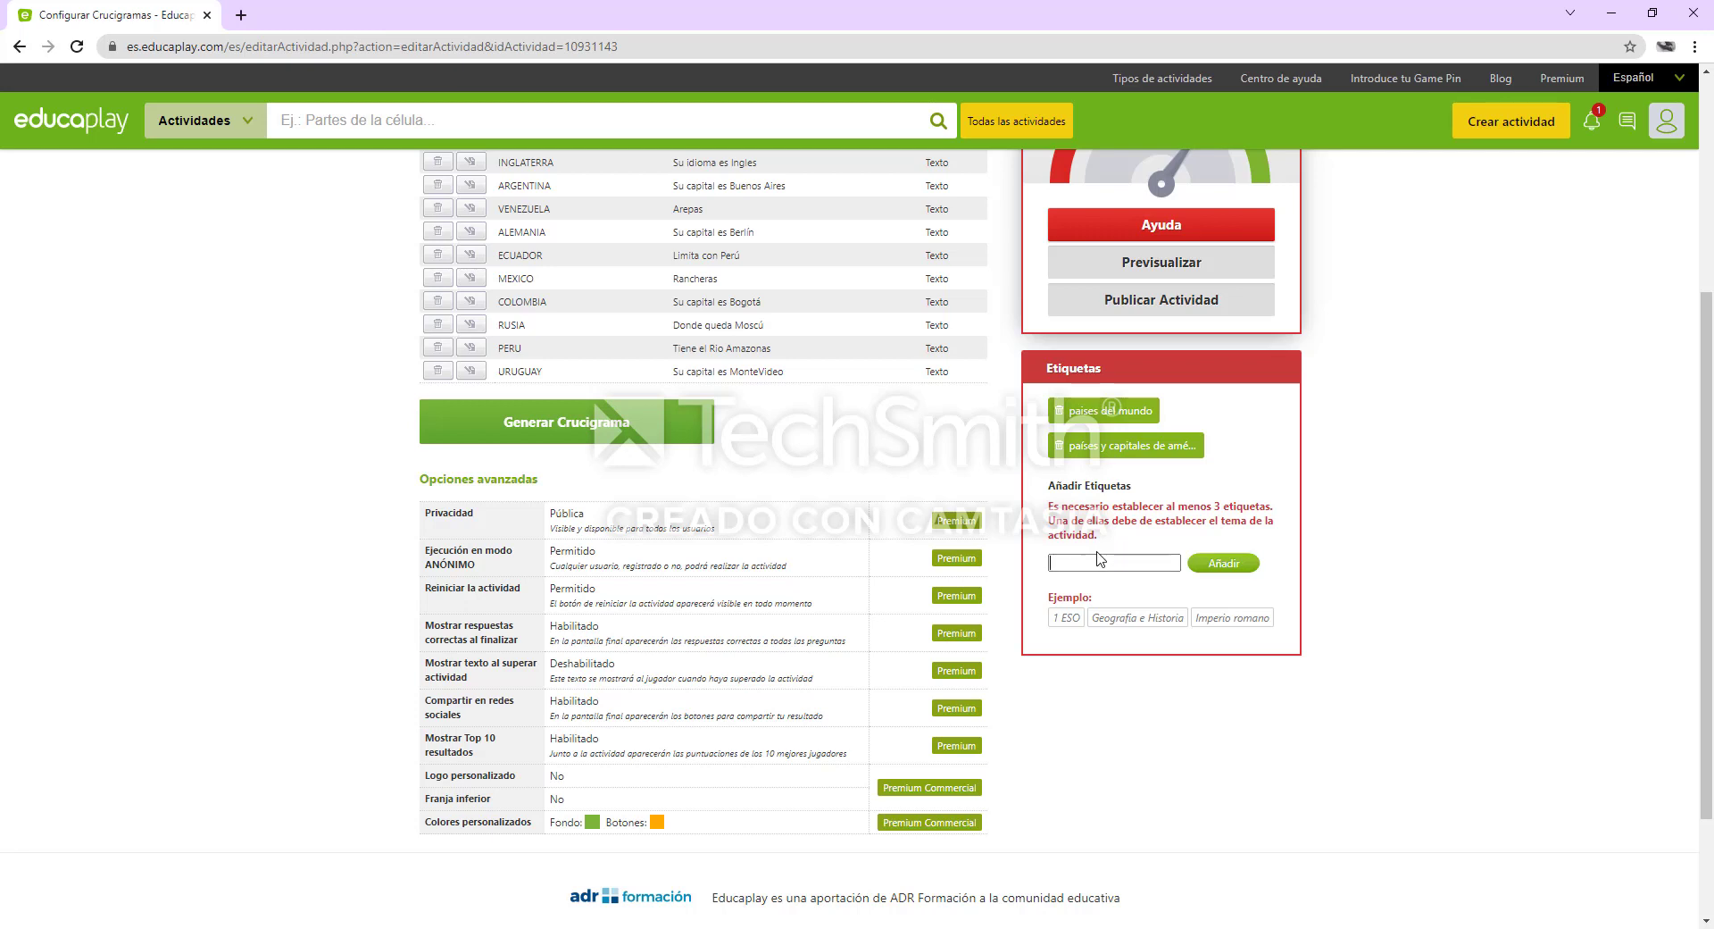
text(Mundo)
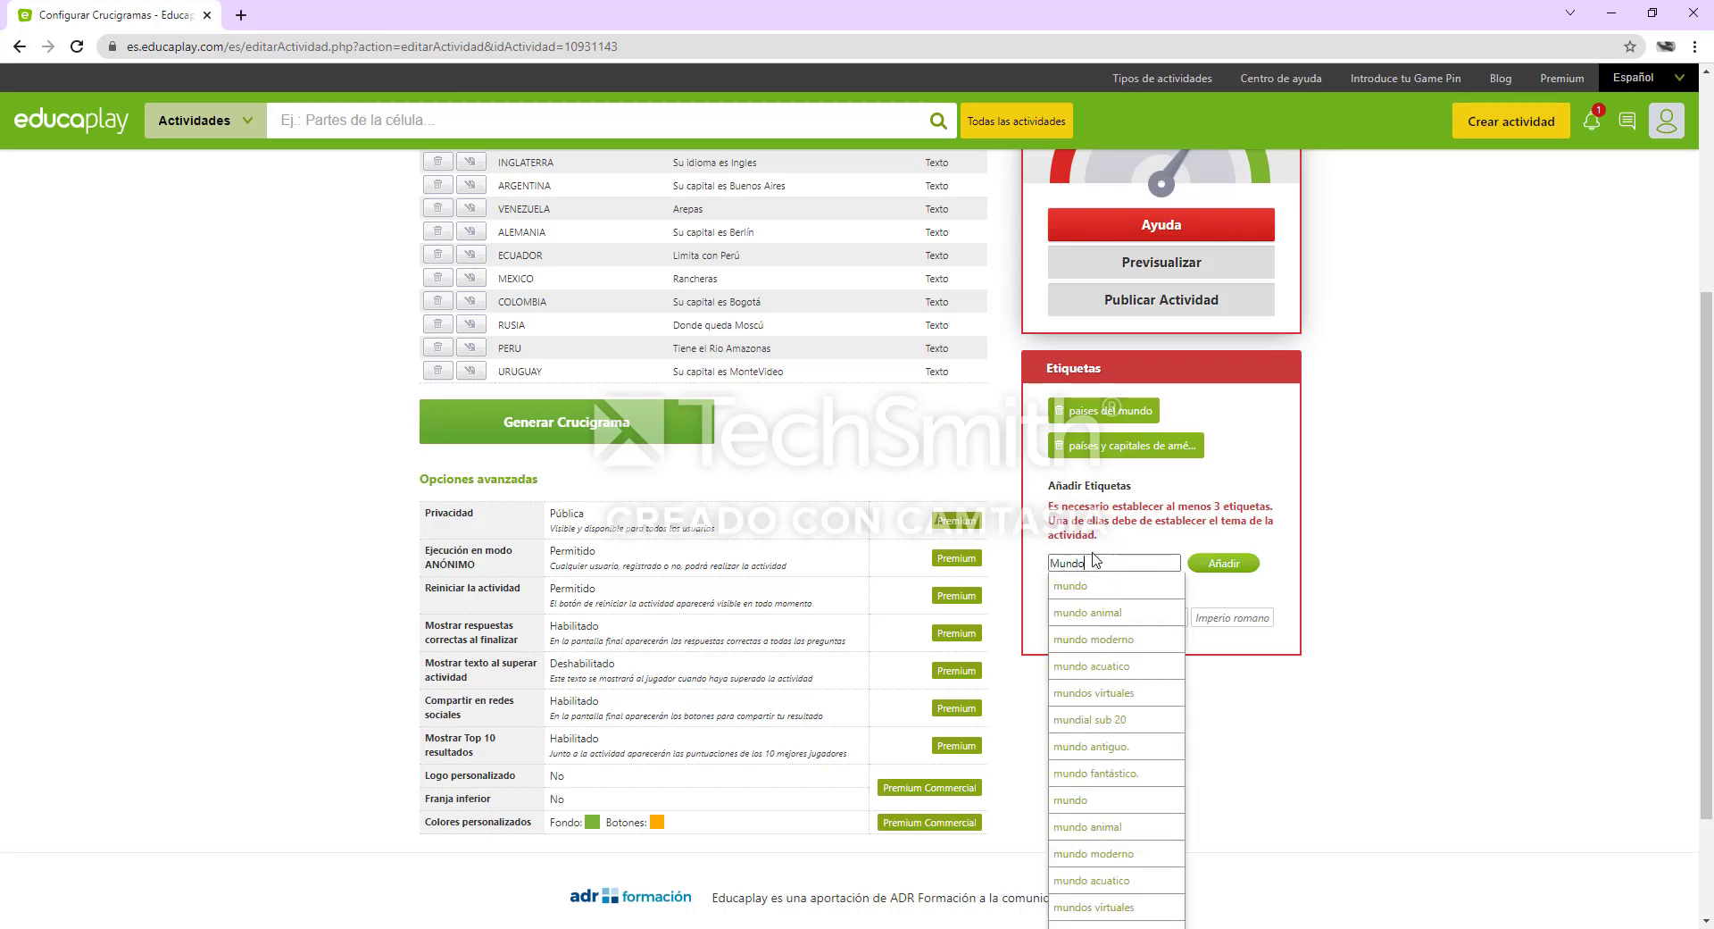
click(1235, 575)
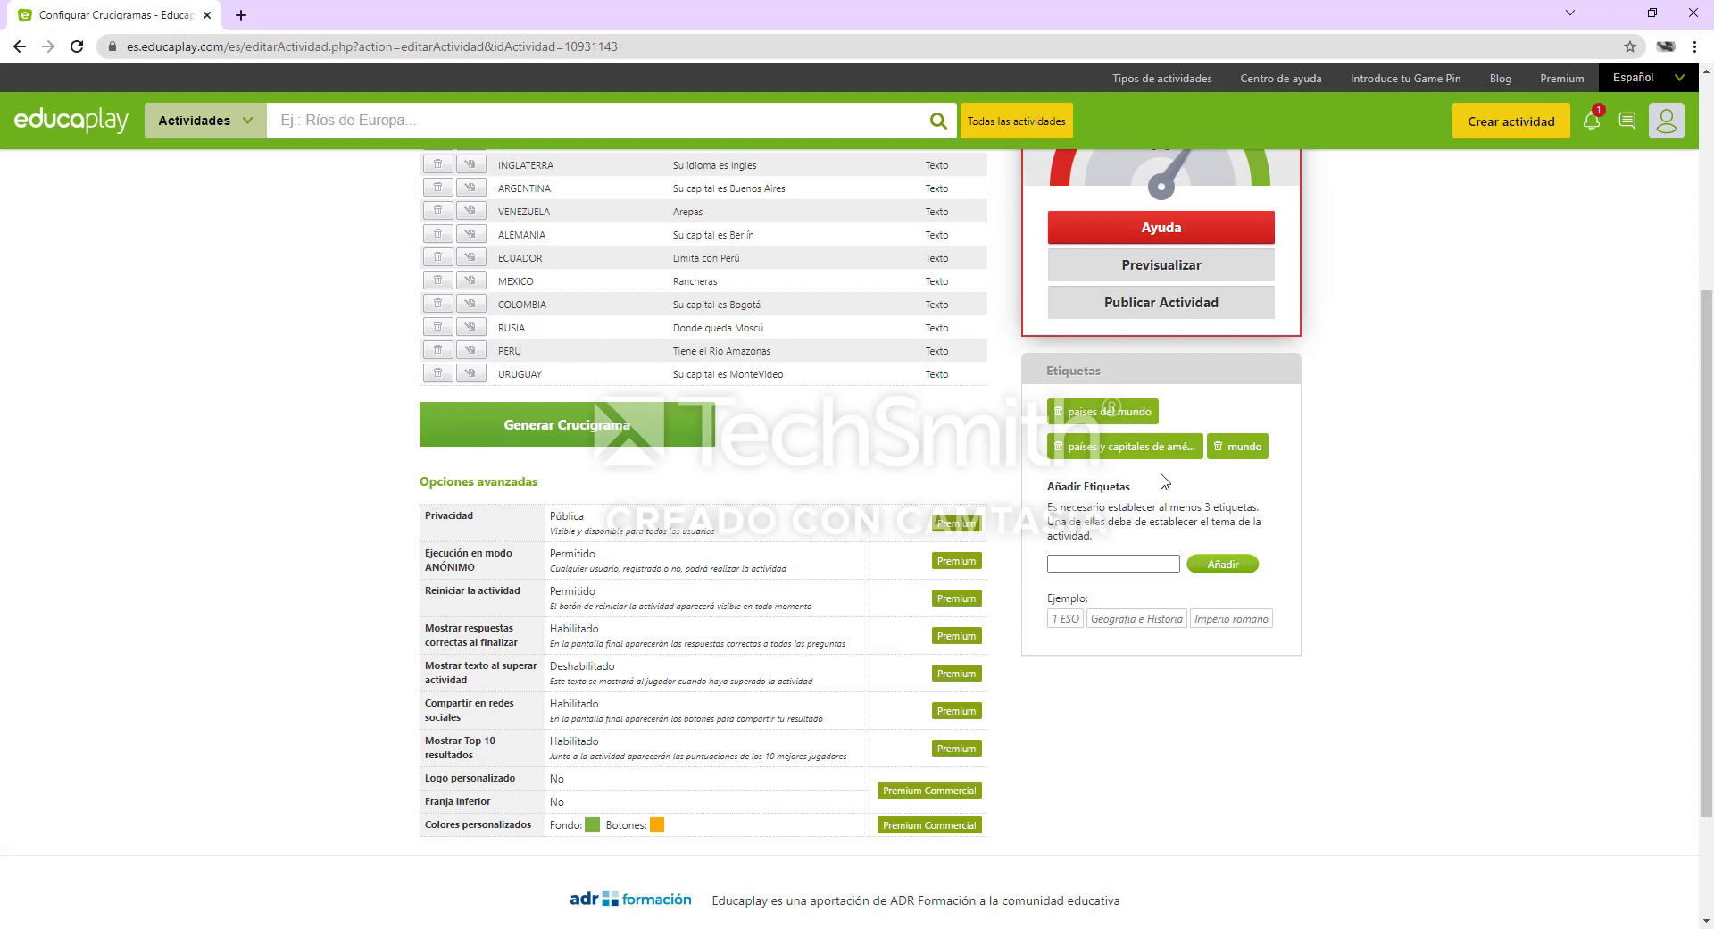
Generate the crossword from the included words and publish the activity
scroll(1197, 460, up, 2)
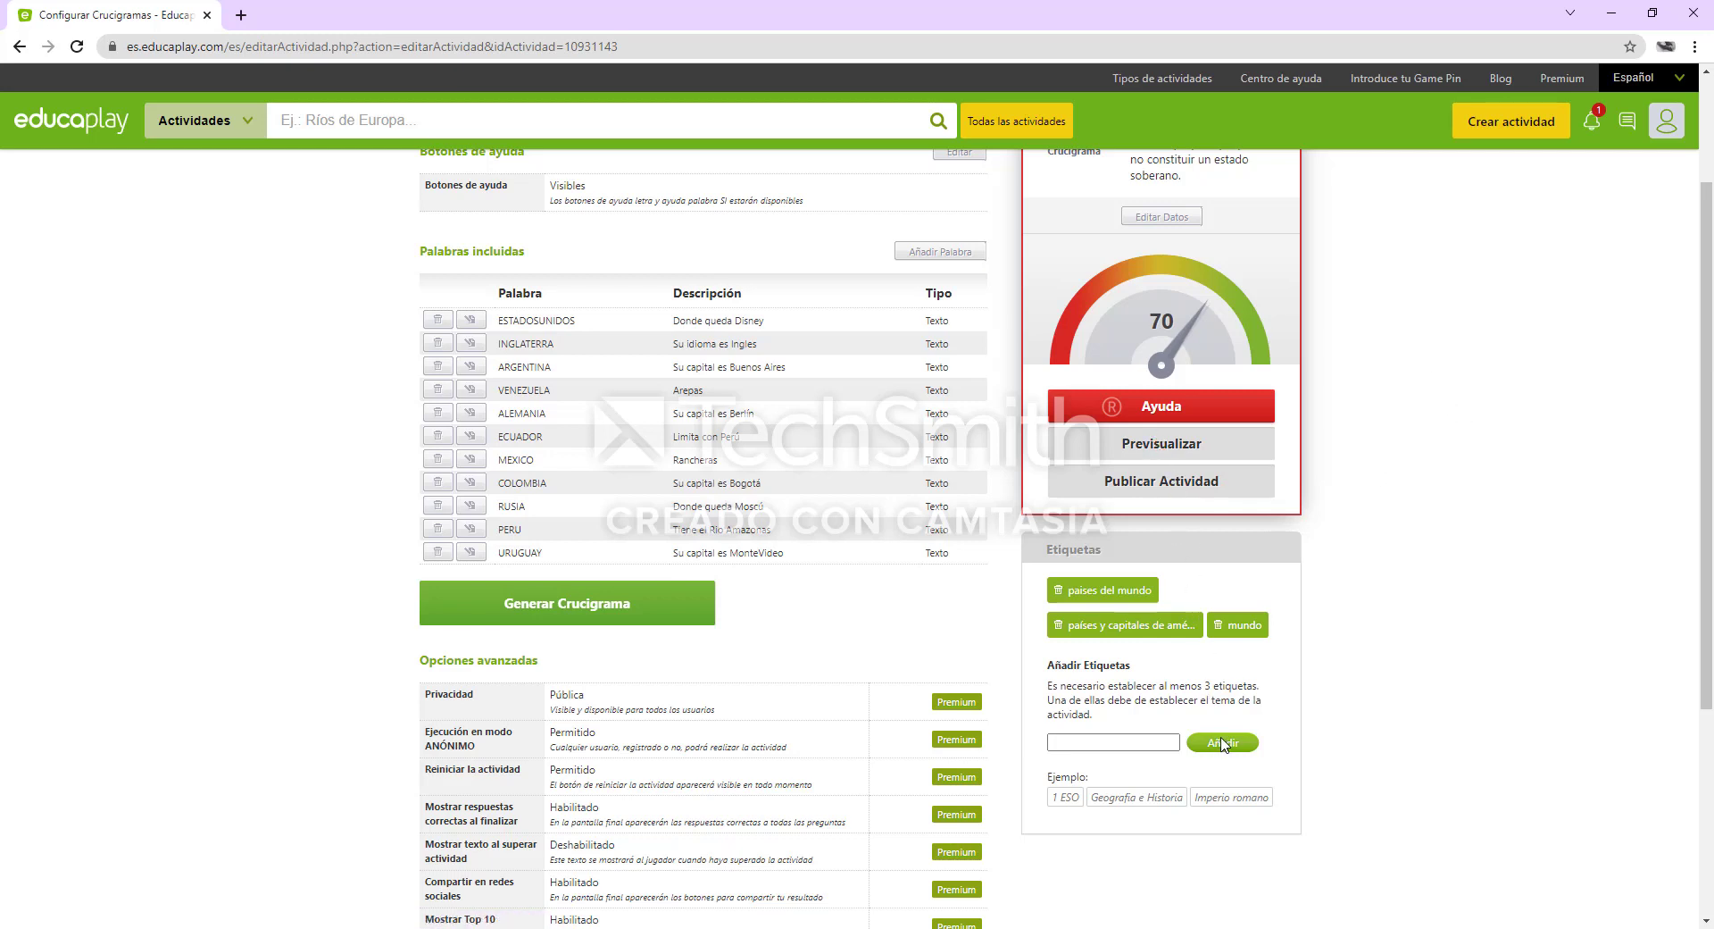
click(1166, 740)
scroll(1196, 679, down, 1)
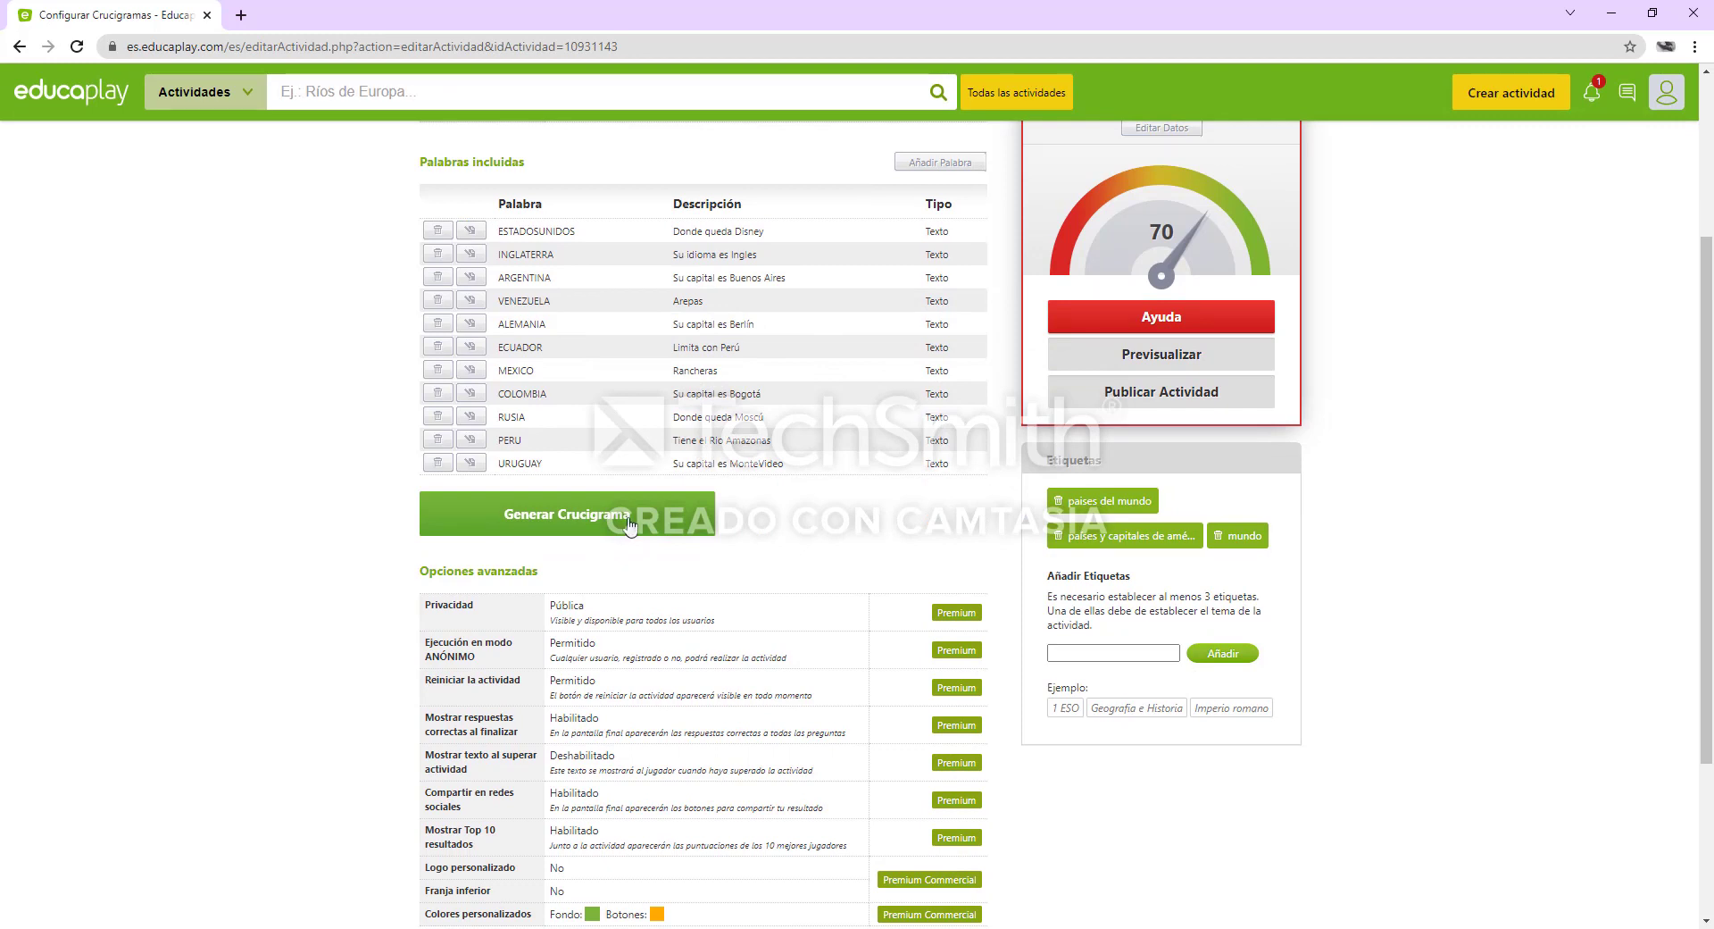
click(628, 525)
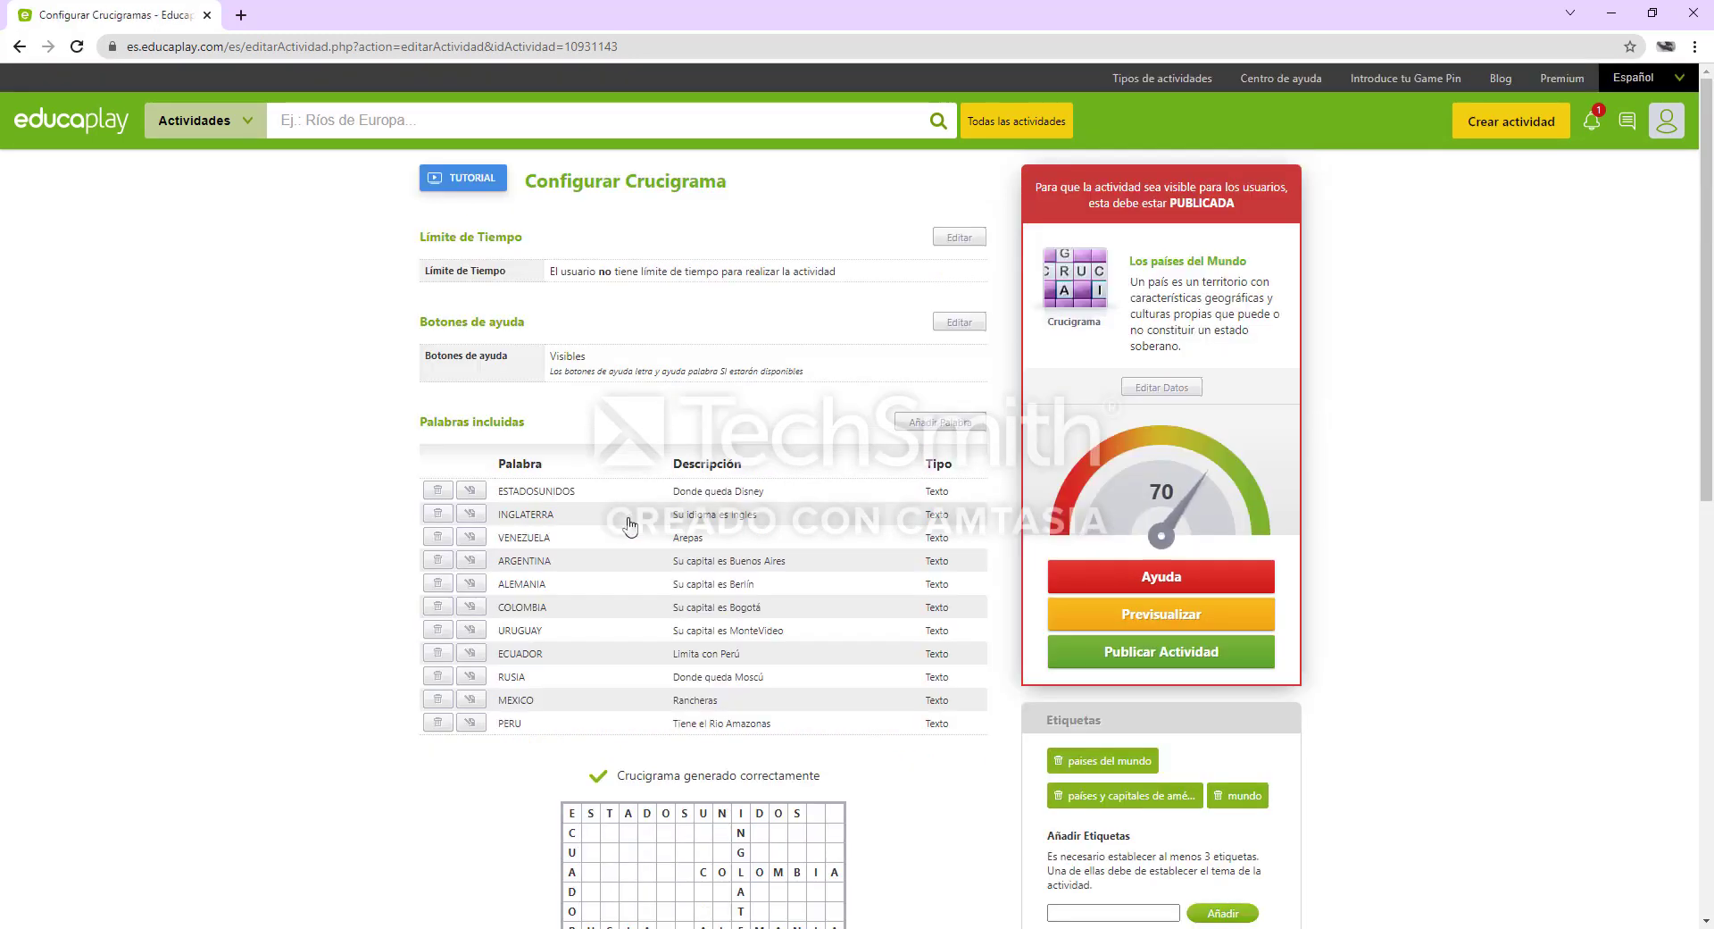
scroll(907, 552, down, 3)
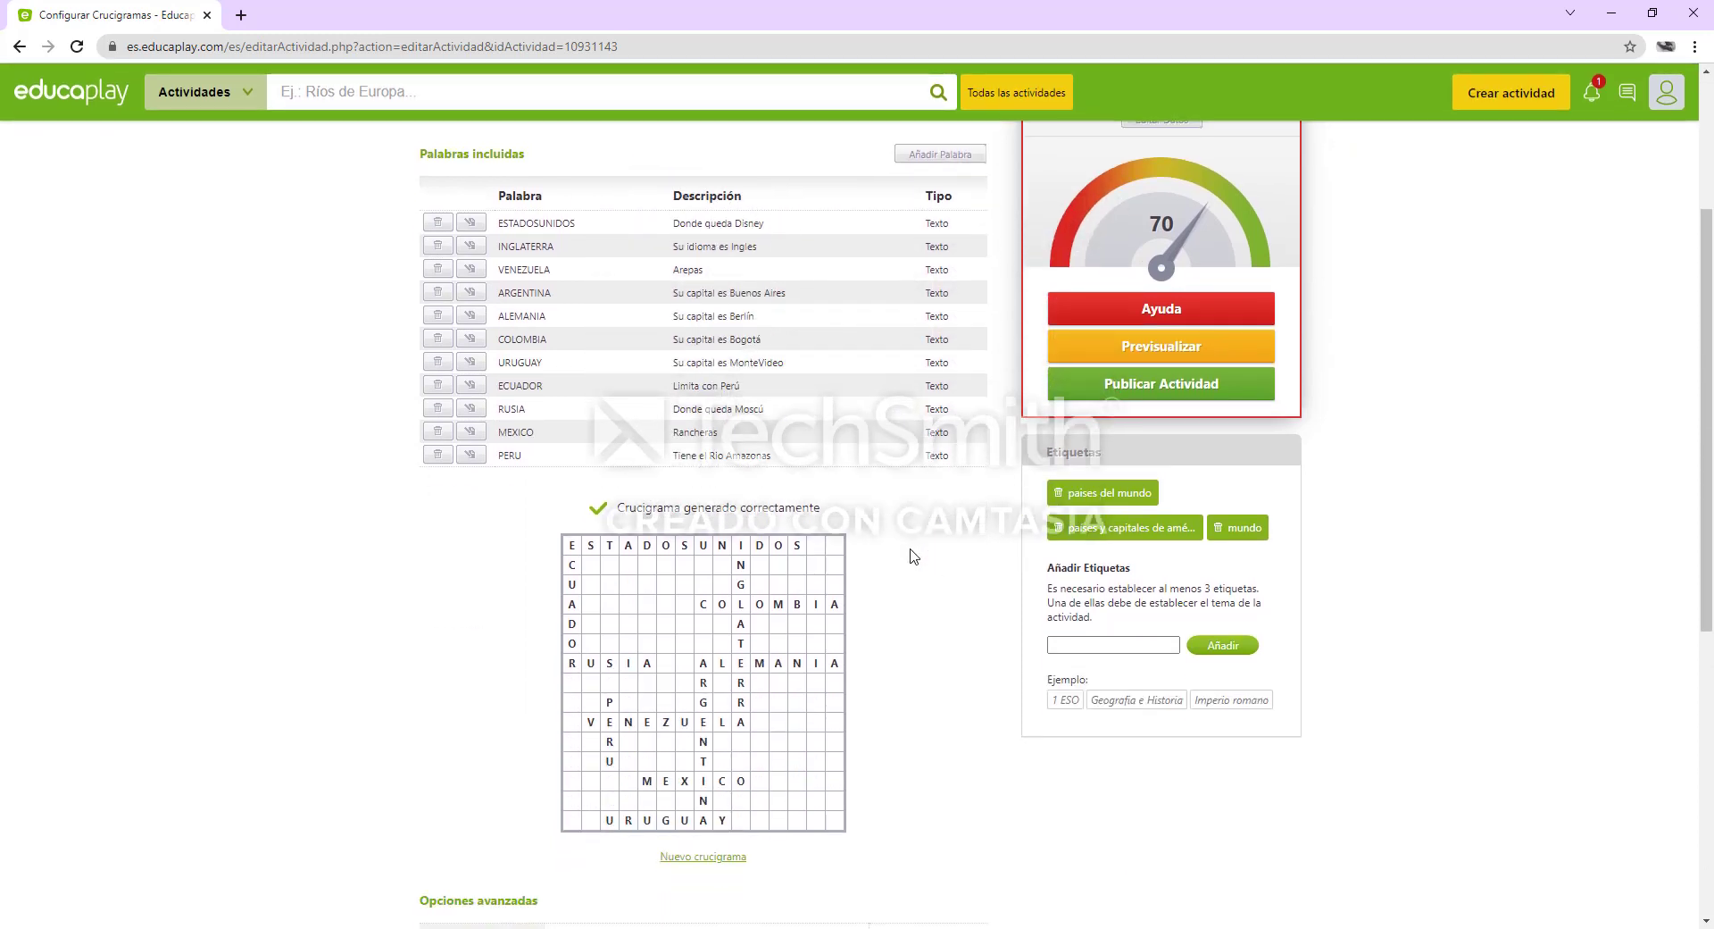
click(1213, 387)
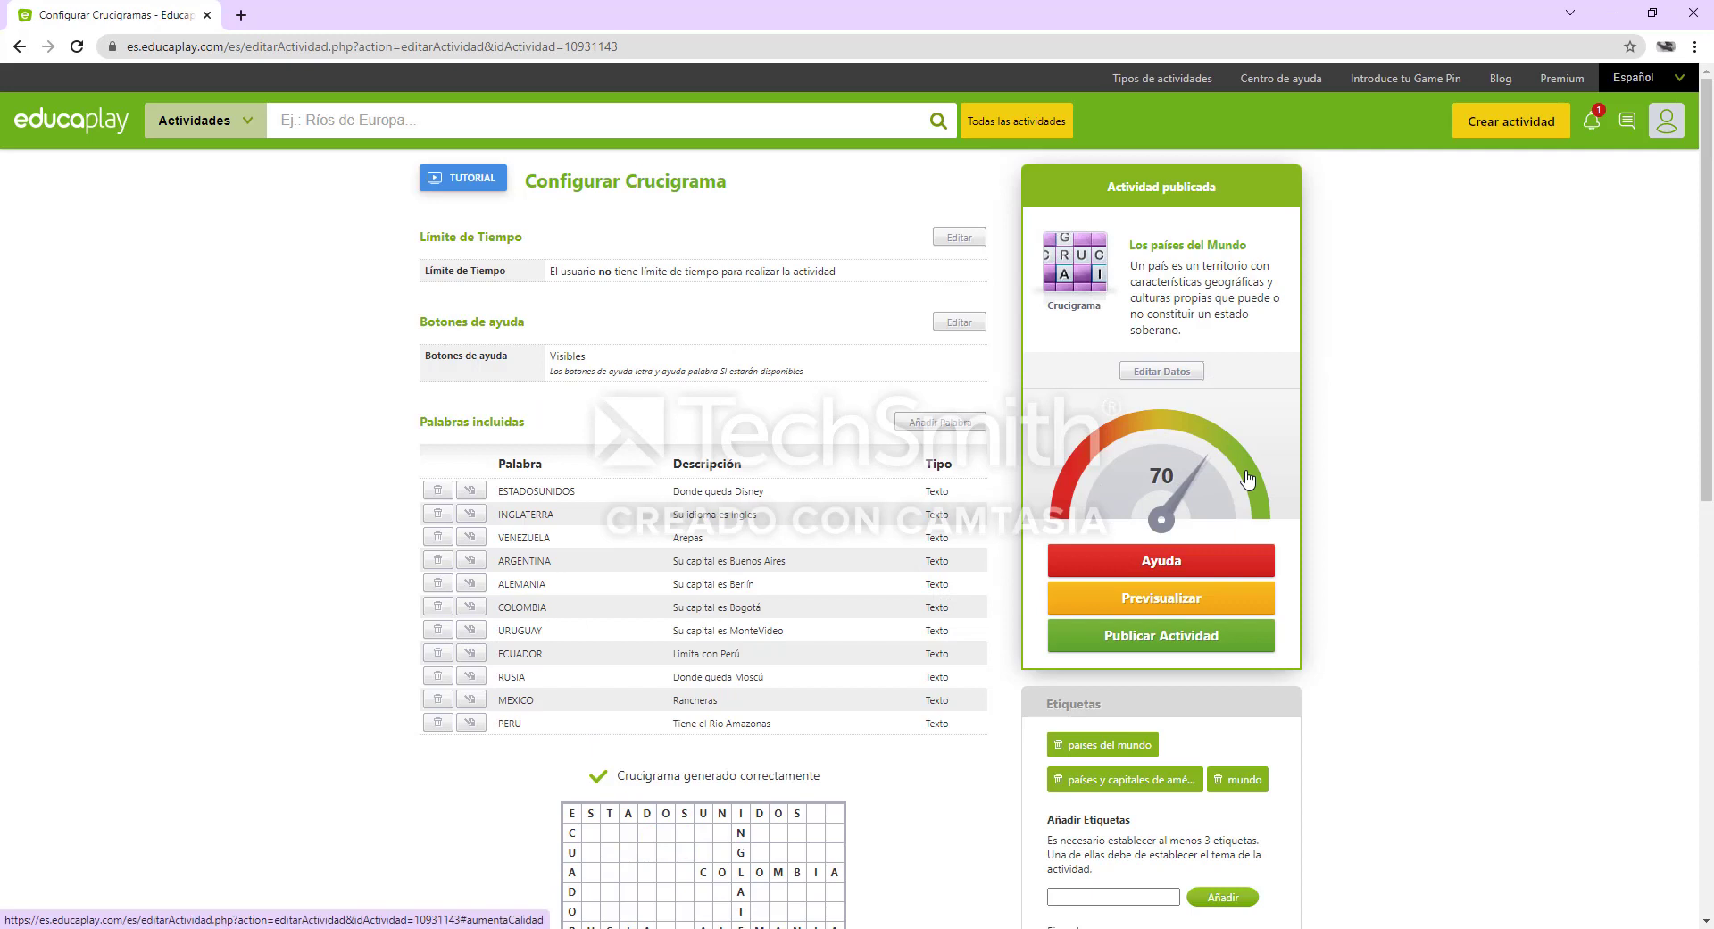
Preview the published crossword in its own window and maximize that window
scroll(1247, 481, down, 2)
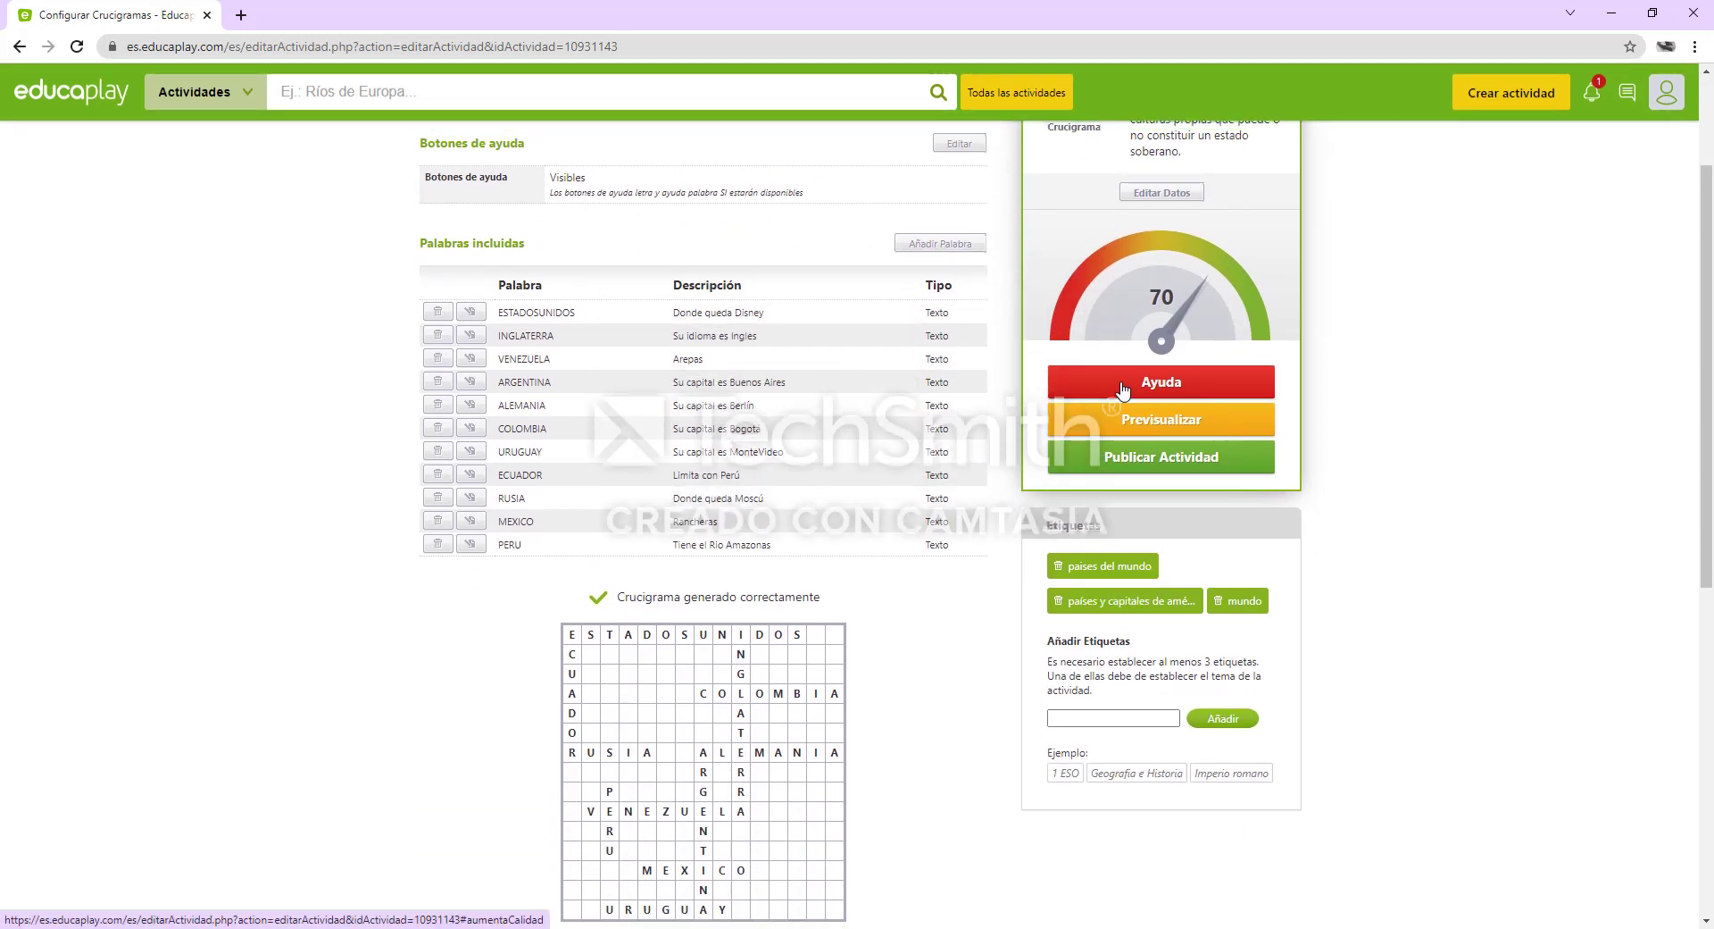
click(1130, 416)
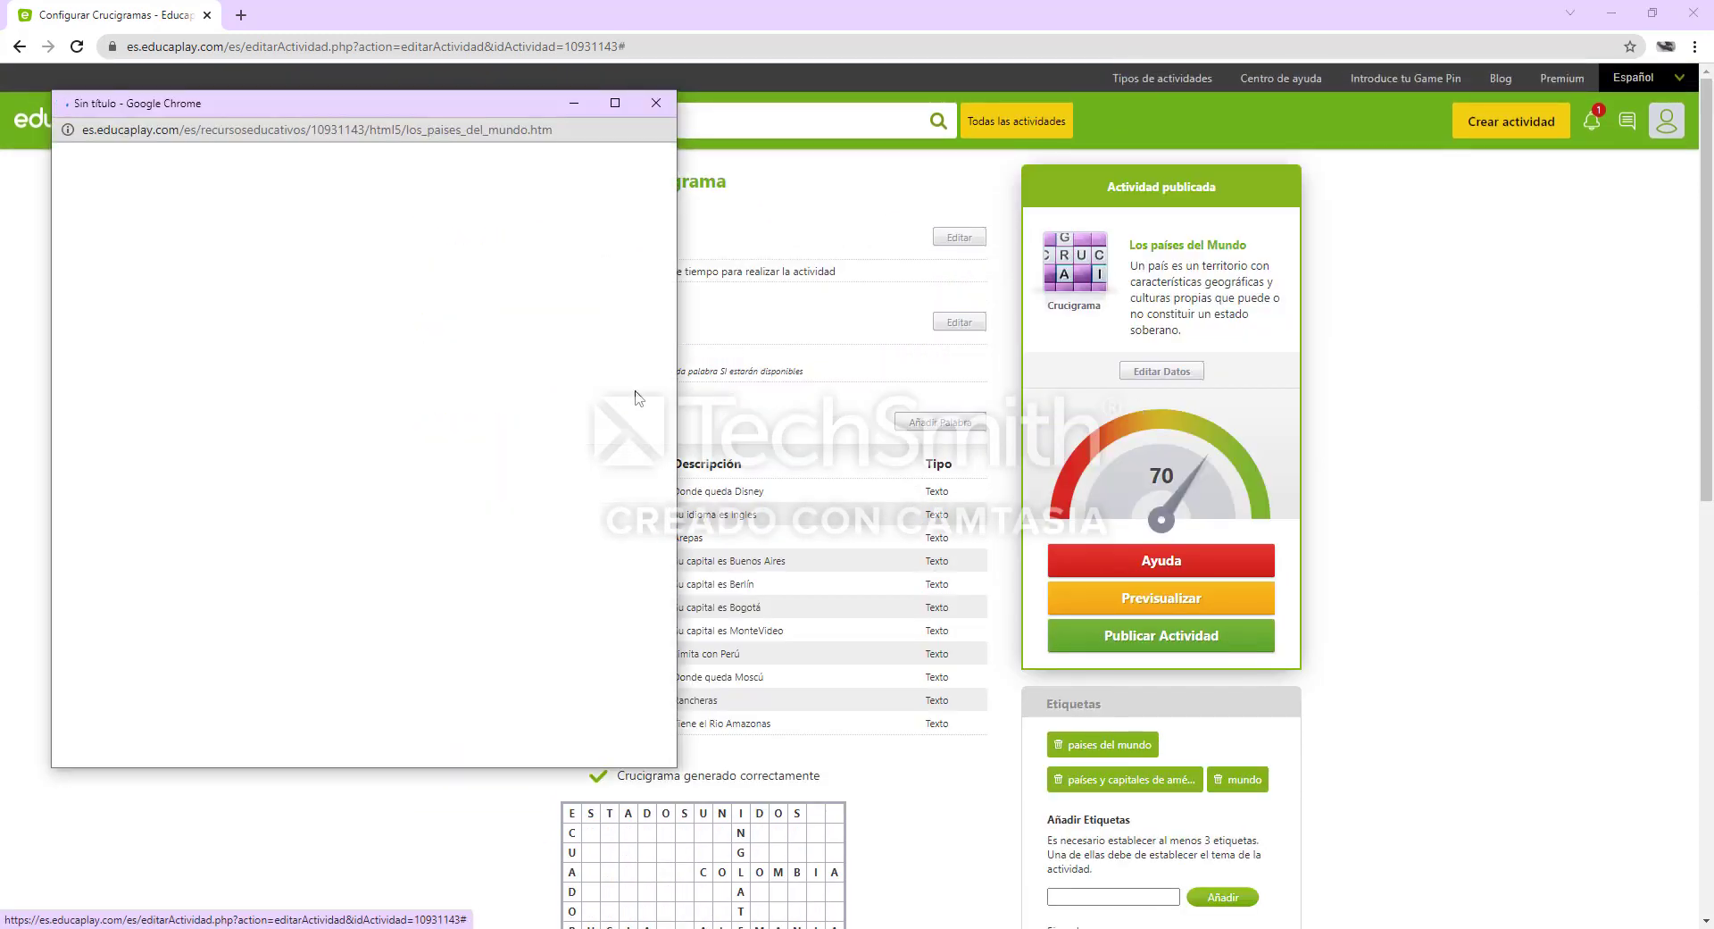
click(615, 103)
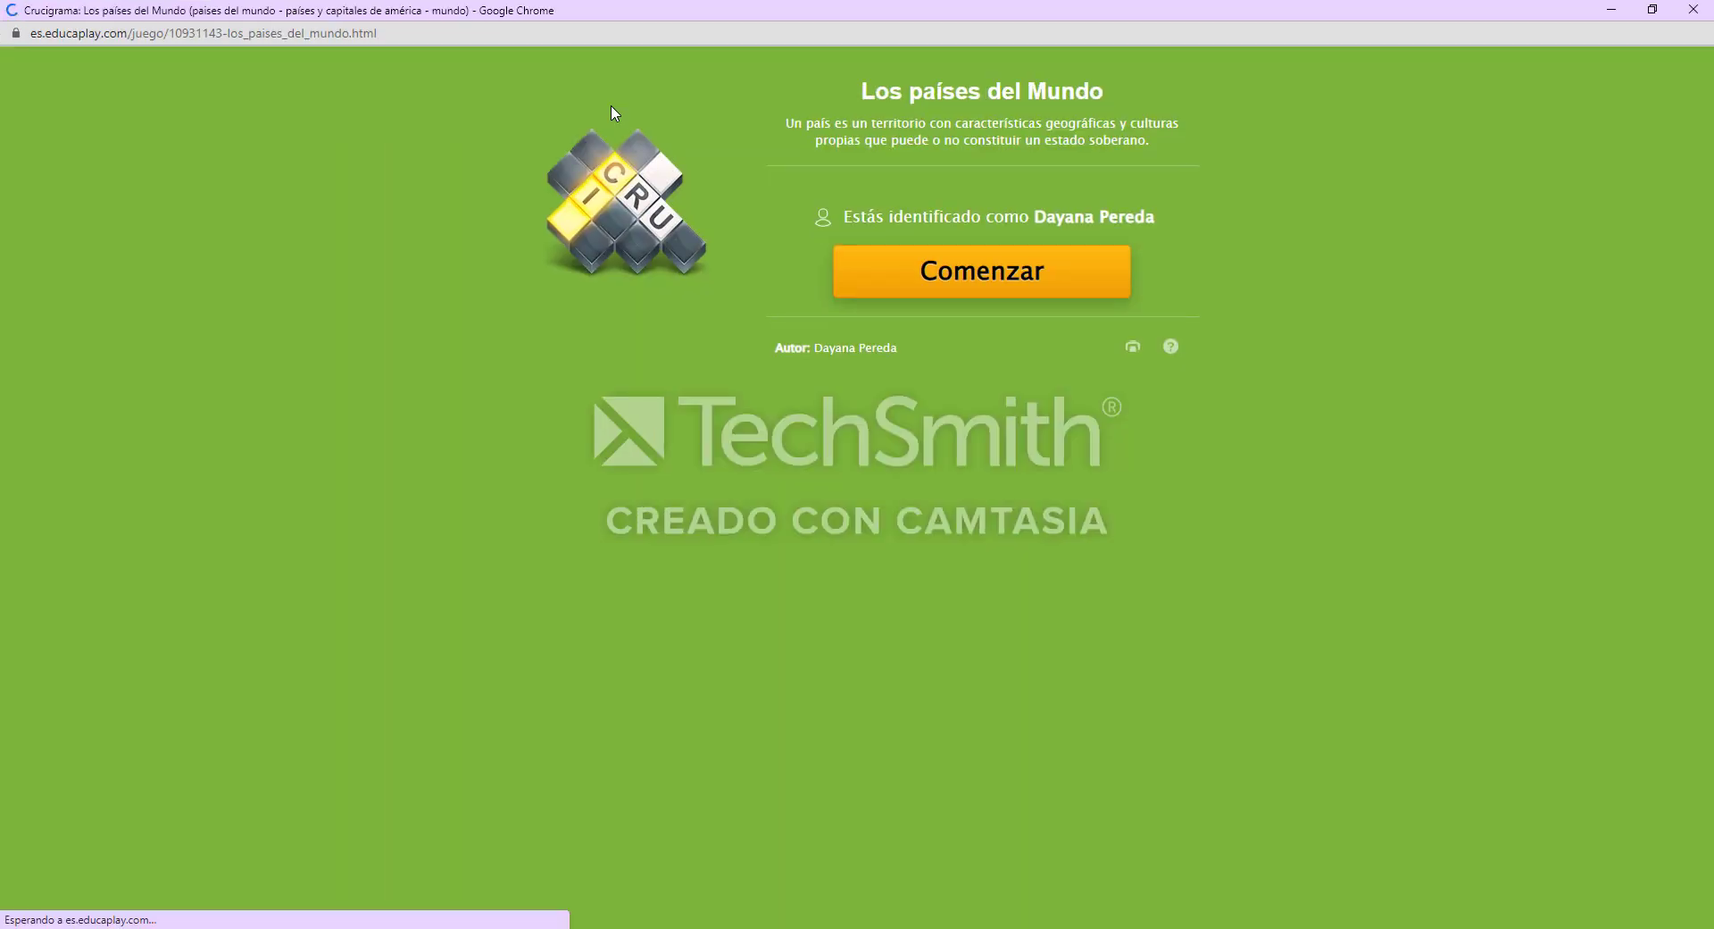